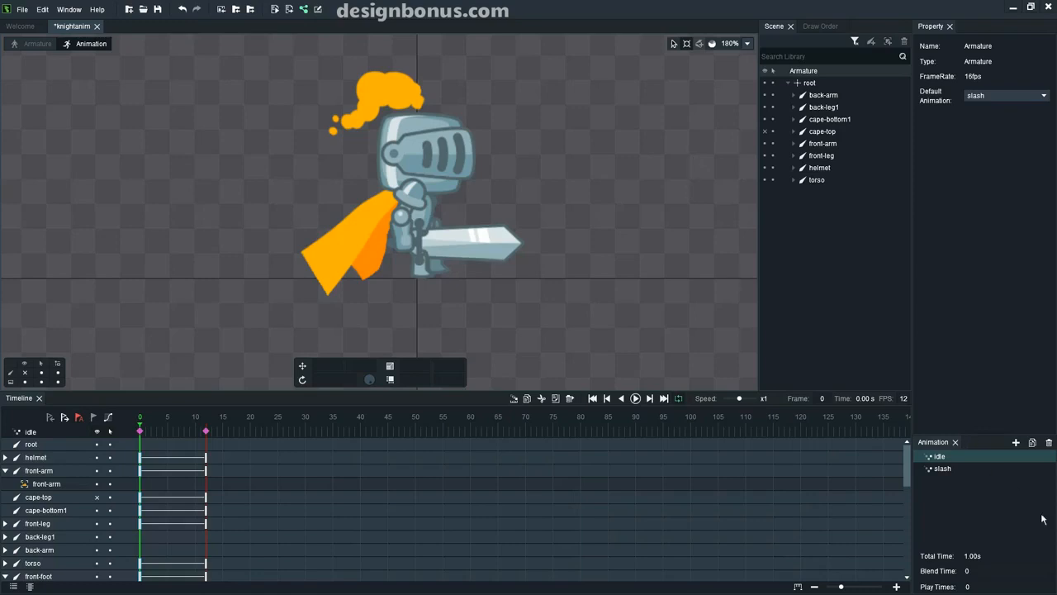
# - Add a new animation to the armature and name it walk
pyautogui.click(1016, 443)
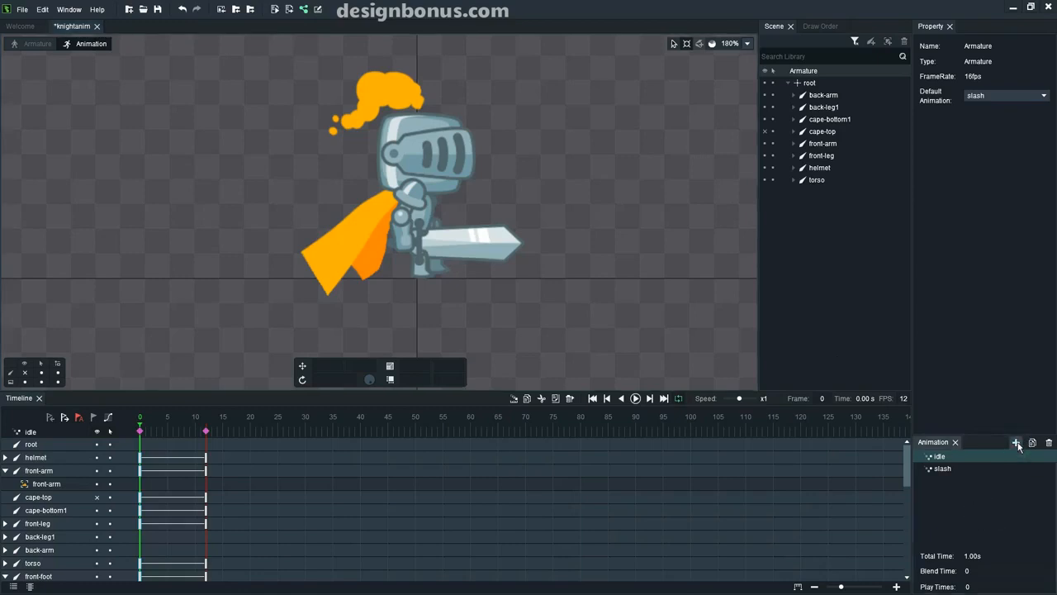
pyautogui.doubleClick(955, 469)
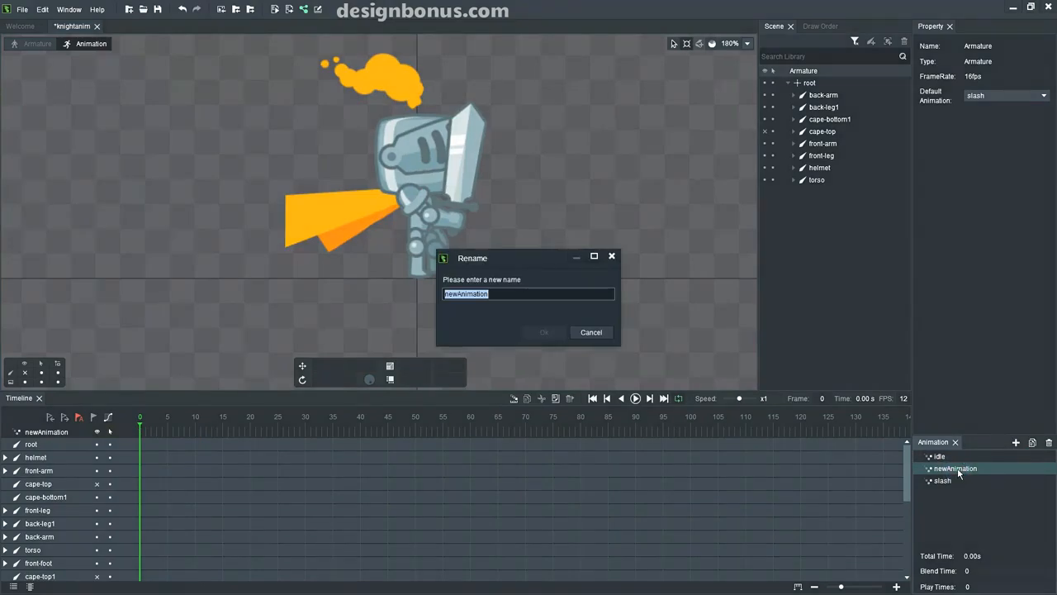
pyautogui.write('walk')
pyautogui.press('Return')
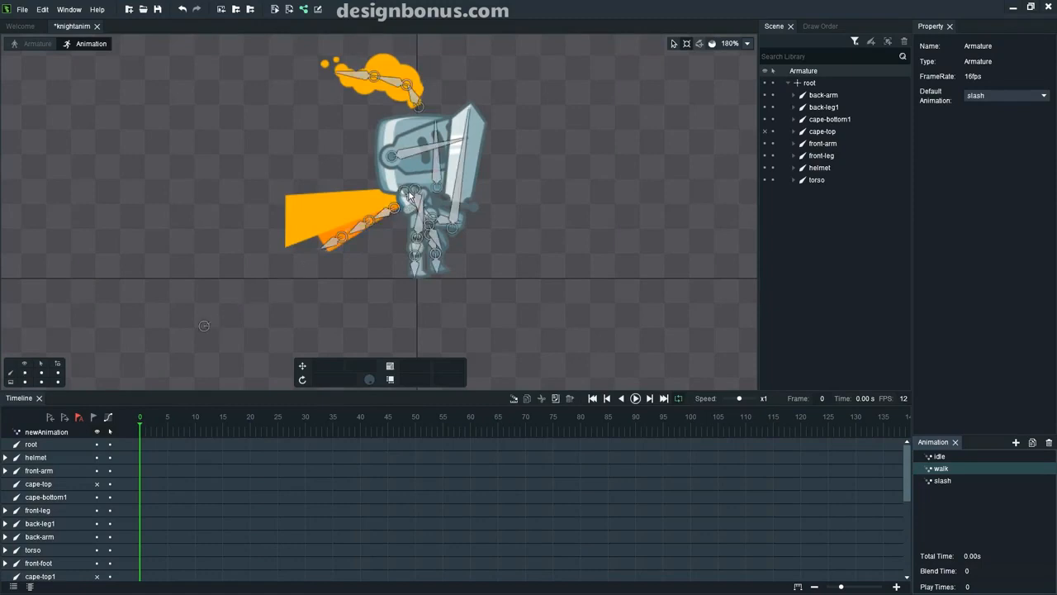
# - Swing the front-arm bone back to about 119° at frame 0 and make the hidden cape-top bone visible
pyautogui.click(405, 194)
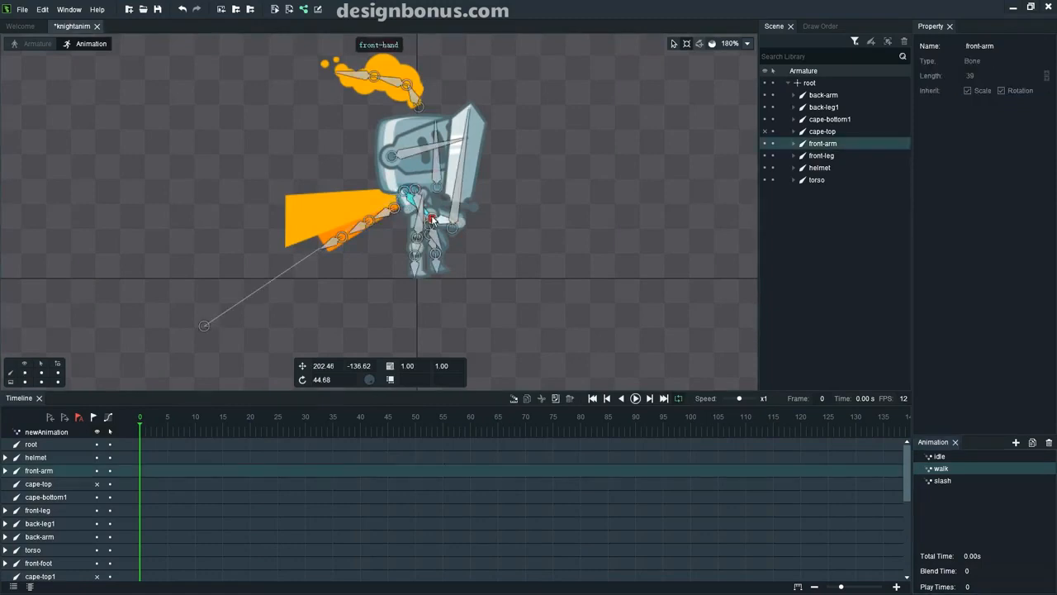
pyautogui.moveTo(429, 222); pyautogui.dragTo(394, 225)
pyautogui.click(764, 132)
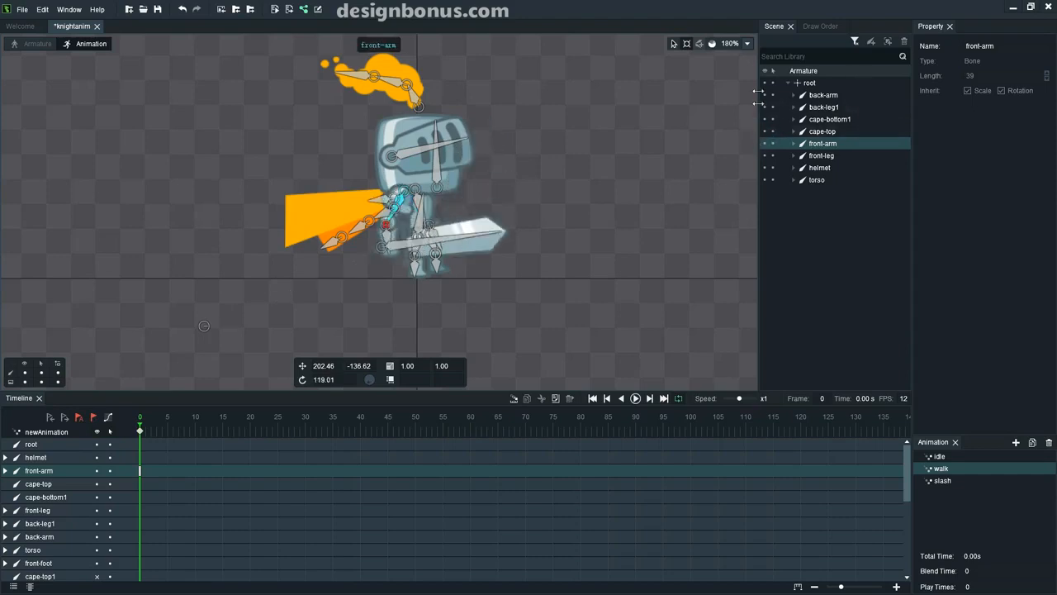
pyautogui.click(487, 201)
pyautogui.scroll(1, 485, 200)
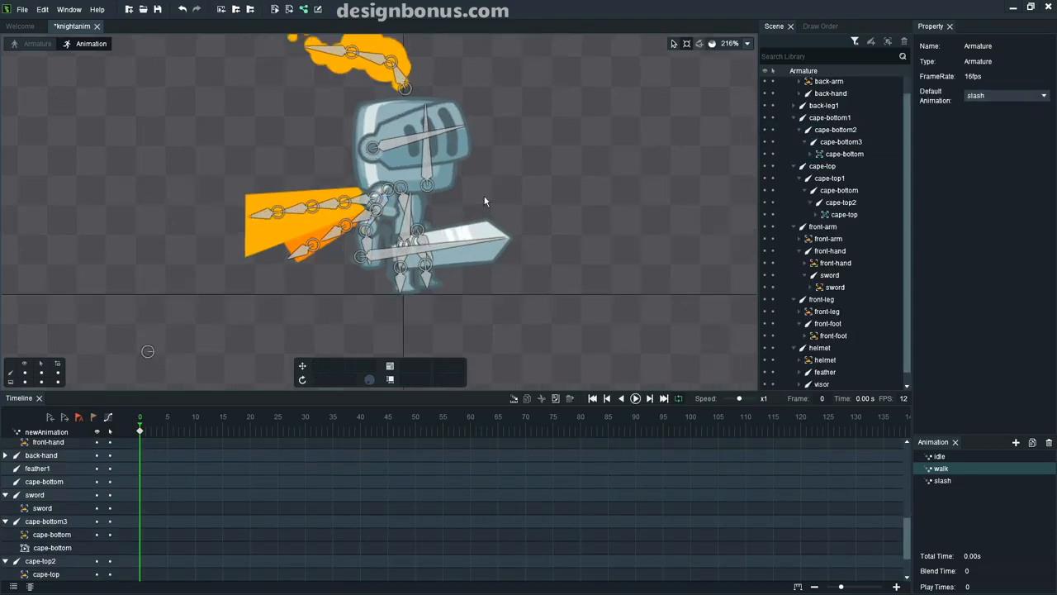
pyautogui.scroll(1, 485, 200)
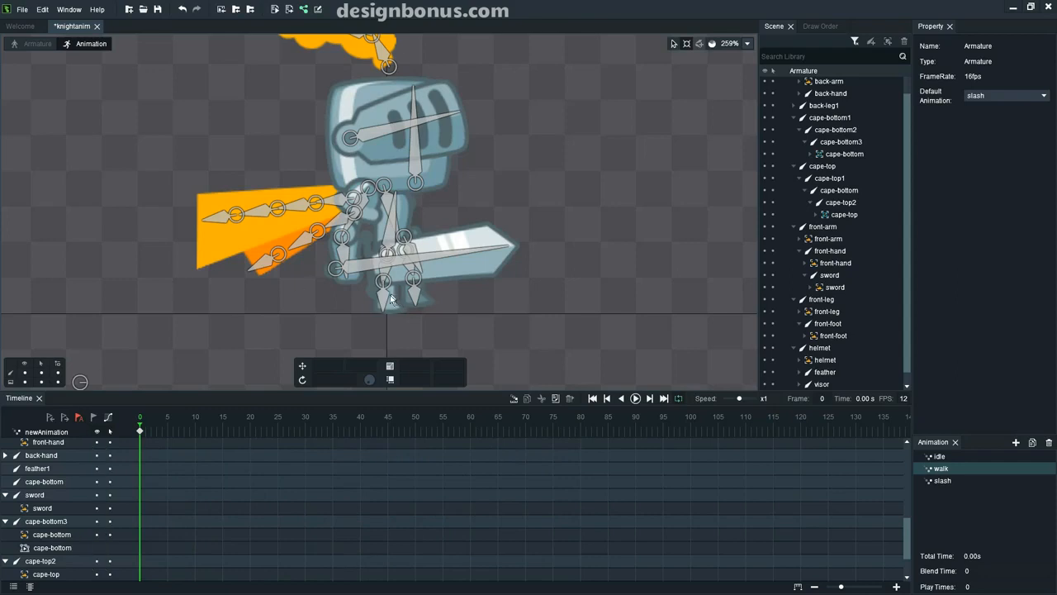
# - Pose the knight's front arm forward at frame 0, rotating front-arm toward the sword side and front-hand to about -61°
pyautogui.click(373, 262)
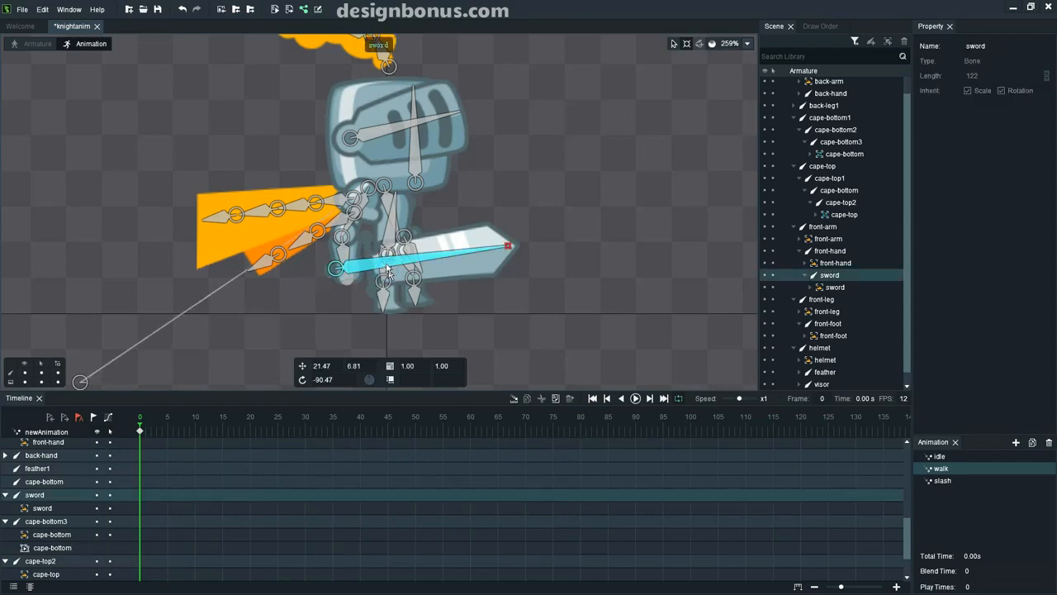
pyautogui.click(343, 254)
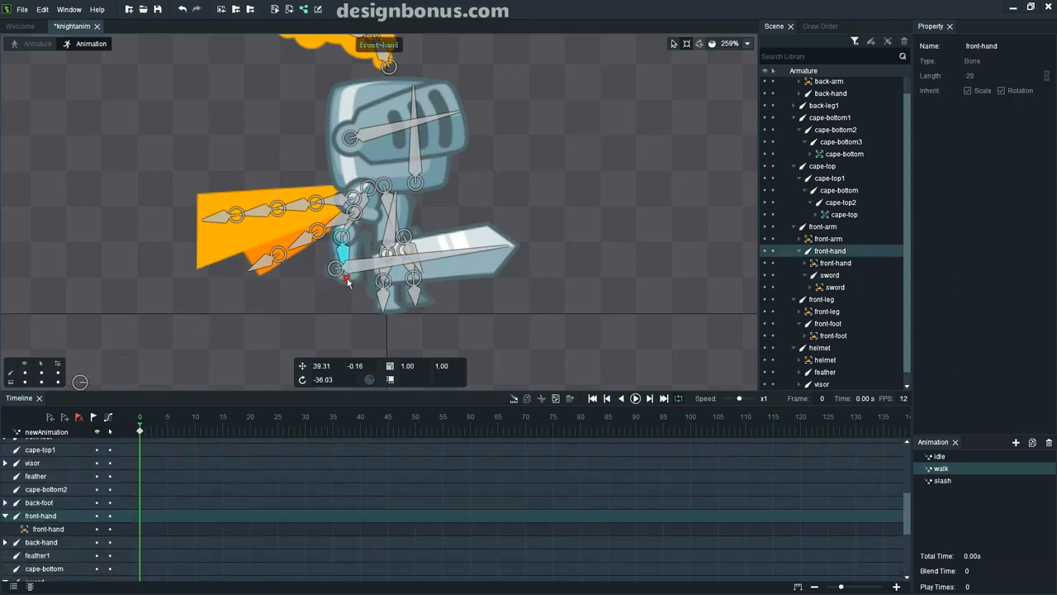
pyautogui.moveTo(346, 282); pyautogui.dragTo(380, 256)
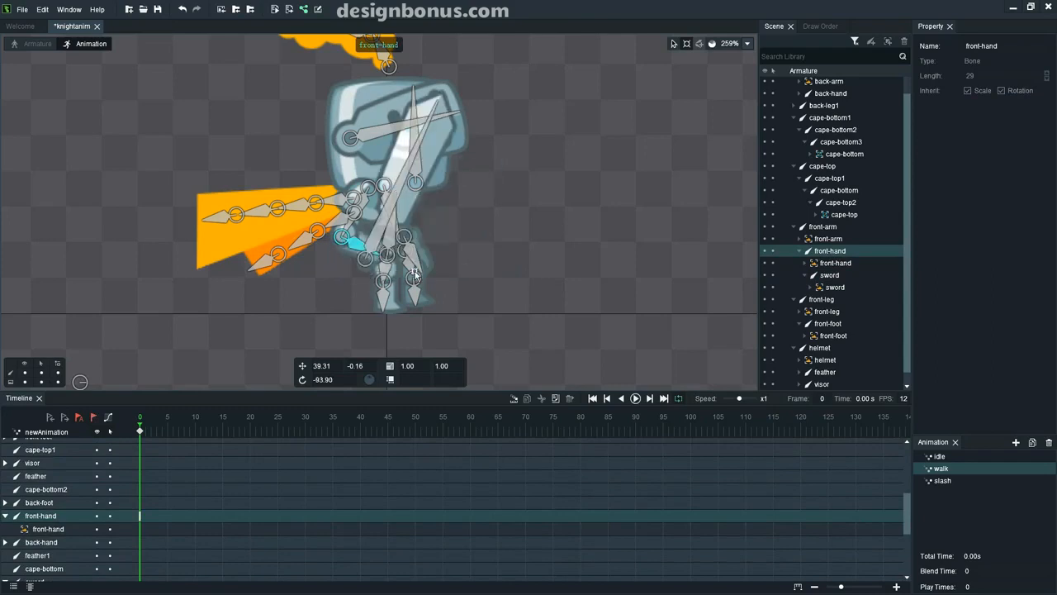
pyautogui.click(362, 202)
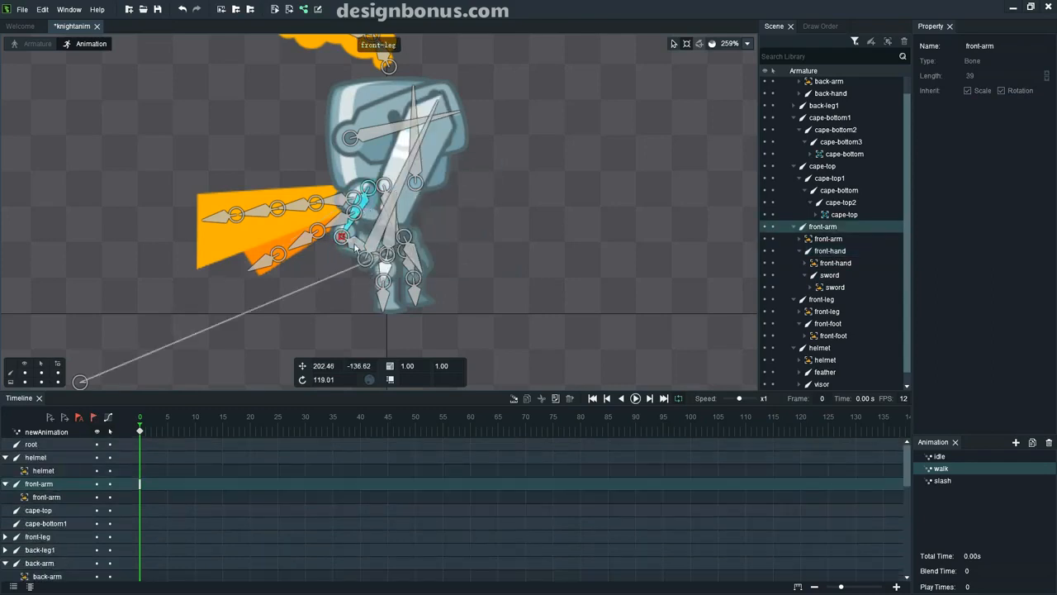
pyautogui.moveTo(345, 239); pyautogui.dragTo(418, 218)
pyautogui.click(435, 204)
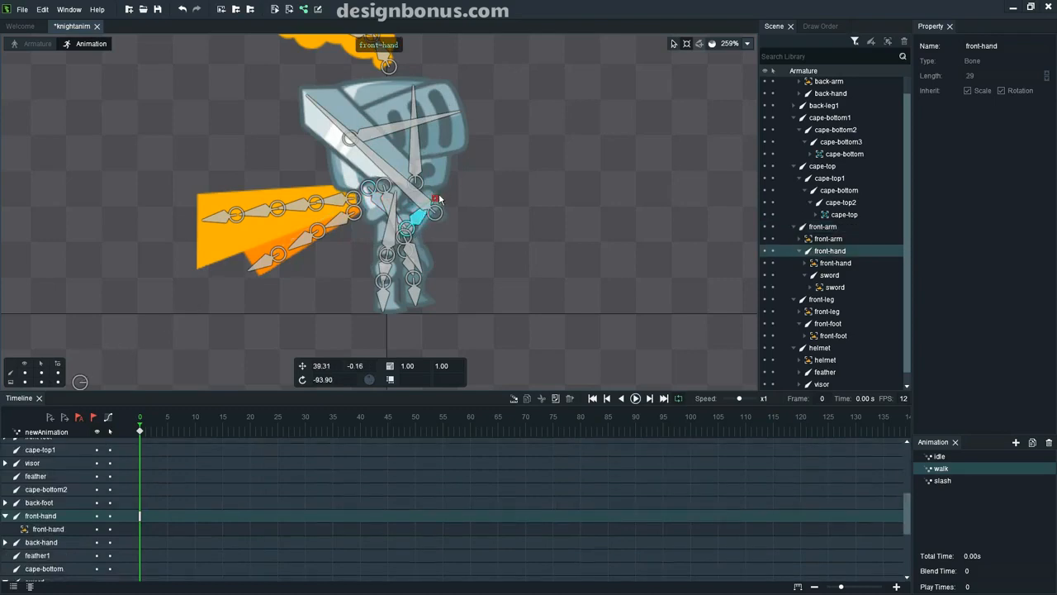
pyautogui.moveTo(440, 202); pyautogui.dragTo(465, 217)
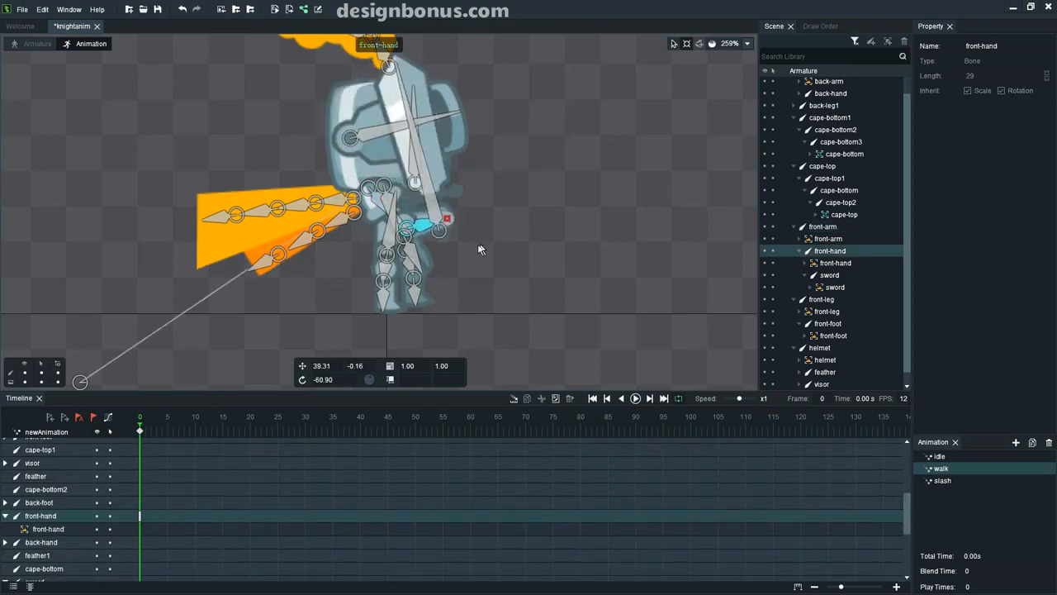
# - Swing the front leg backward at frame 0, rotating front-leg to about 122° and front-foot to about 13°
pyautogui.click(385, 271)
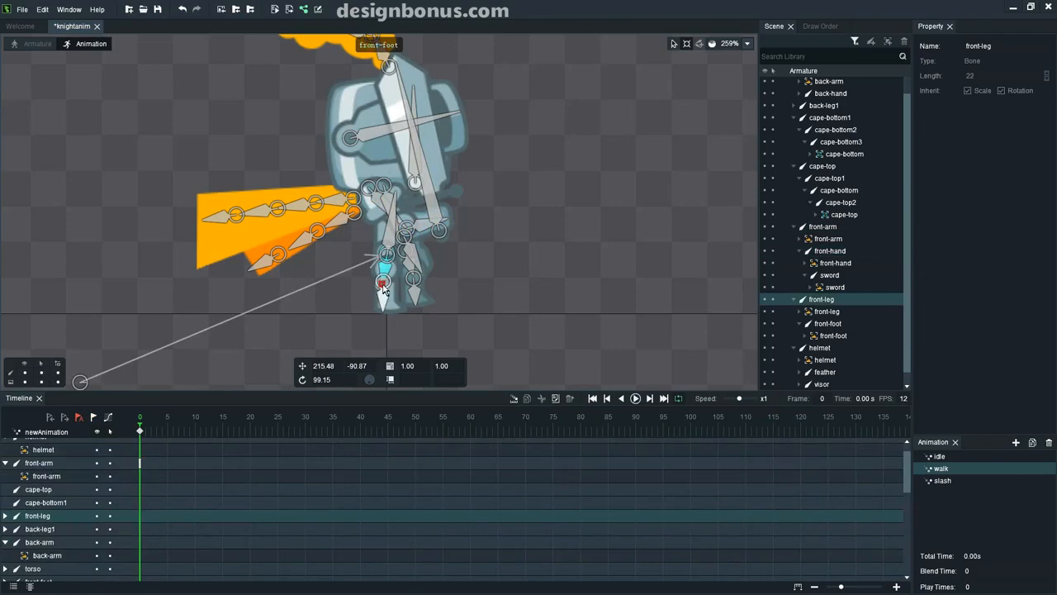
pyautogui.moveTo(366, 286); pyautogui.dragTo(350, 299)
pyautogui.click(362, 295)
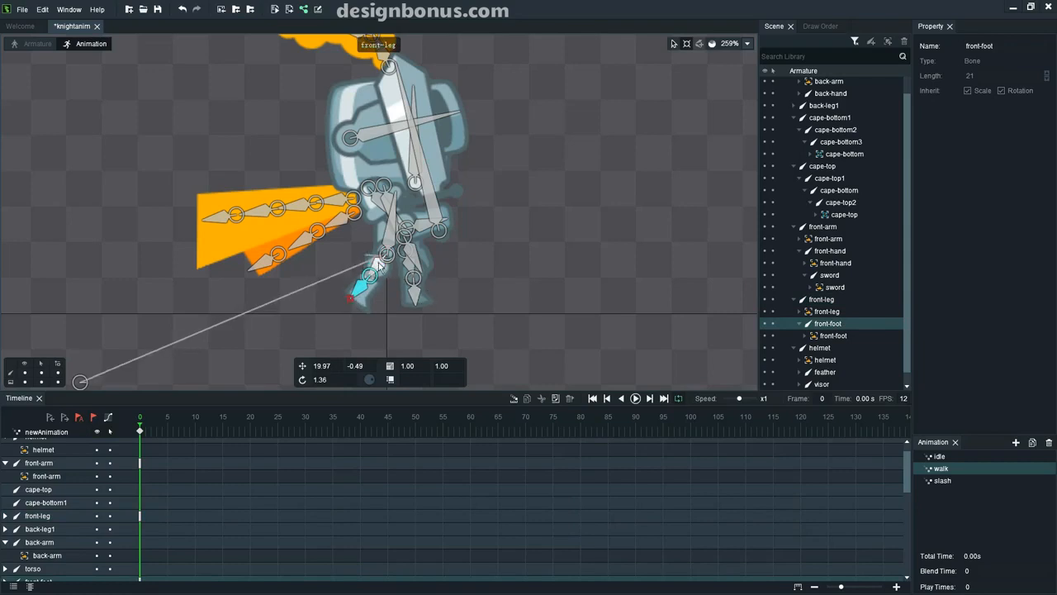
pyautogui.click(372, 278)
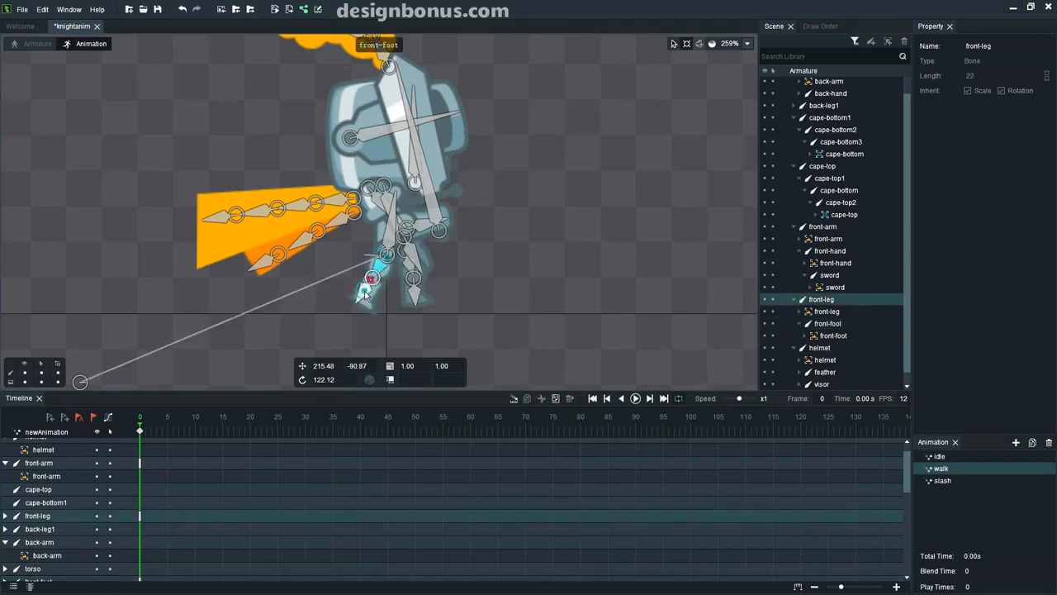
pyautogui.click(358, 305)
pyautogui.moveTo(357, 304); pyautogui.dragTo(351, 297)
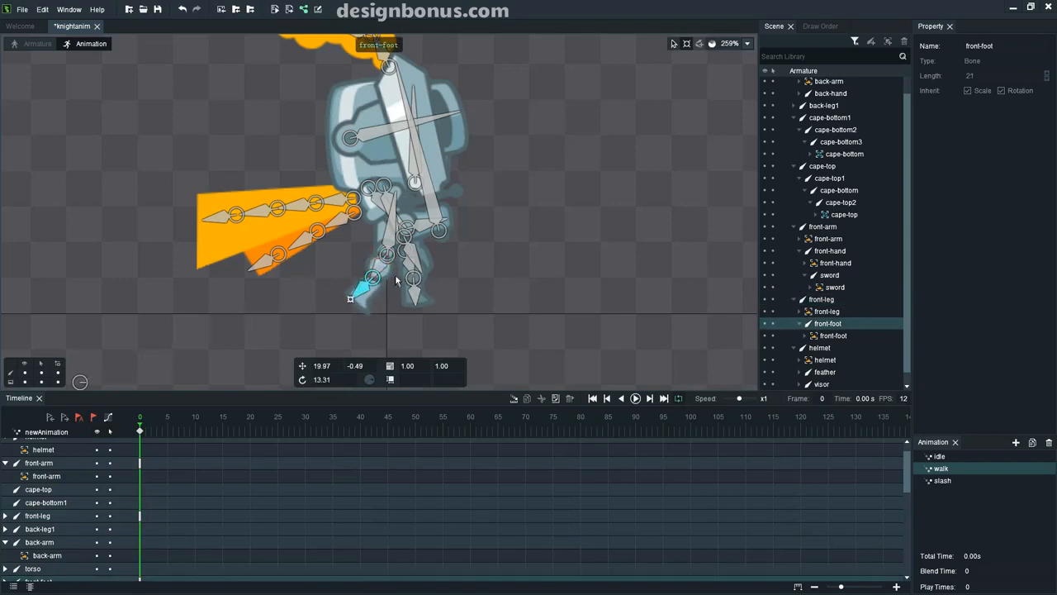
# - Step the back leg forward at frame 0, rotating back-leg1 to about 63° and back-foot to about -3°
pyautogui.click(408, 269)
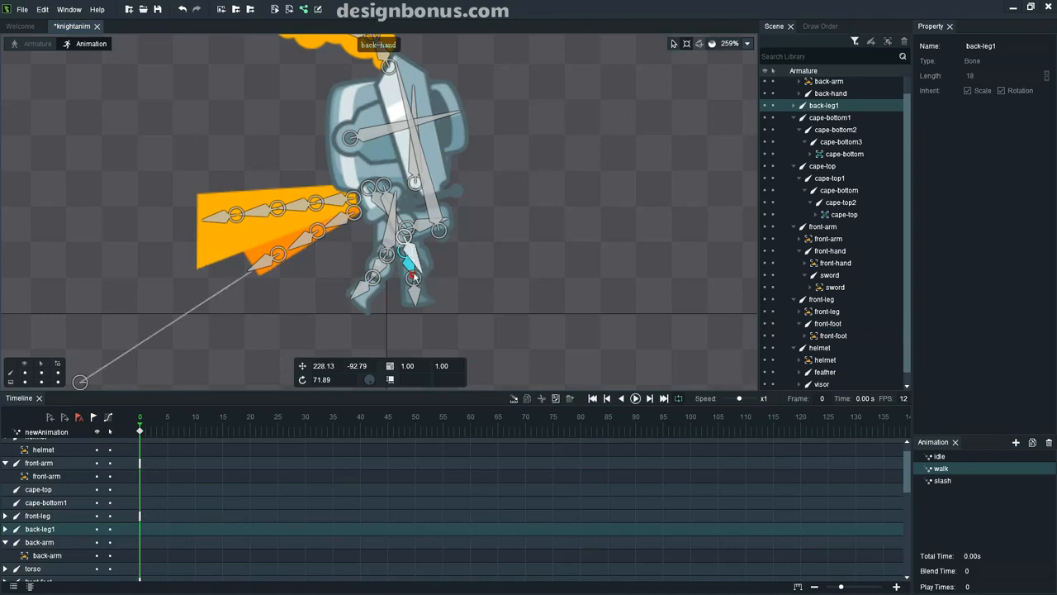
pyautogui.moveTo(413, 278); pyautogui.dragTo(418, 276)
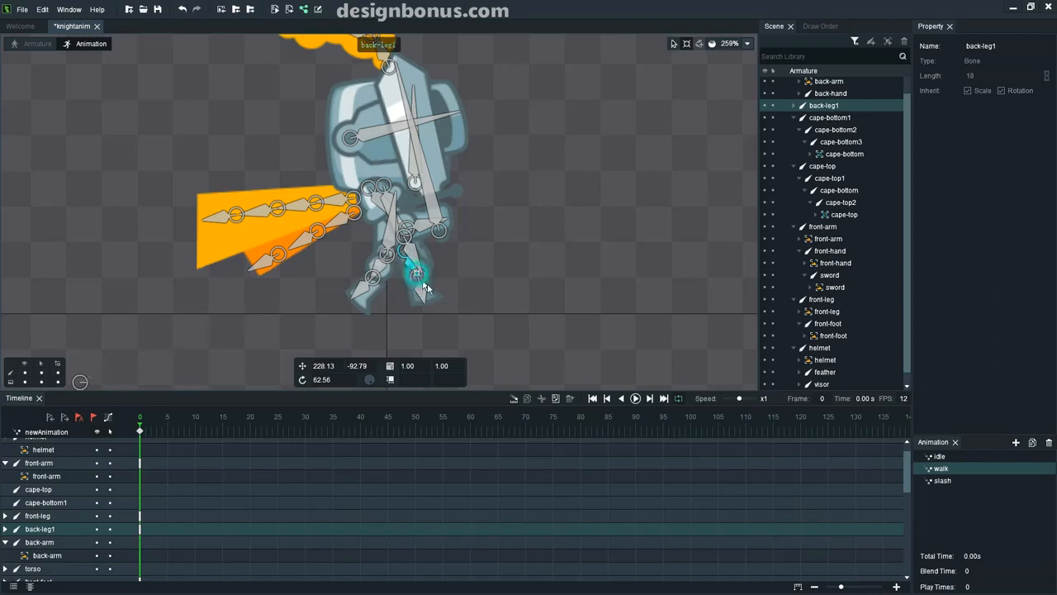
pyautogui.click(424, 294)
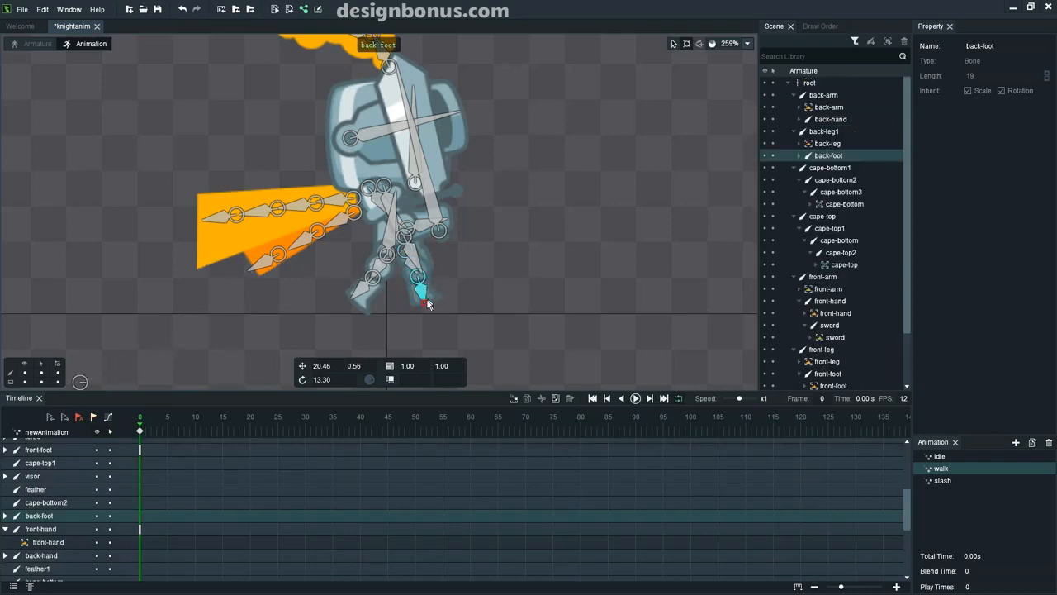
pyautogui.moveTo(436, 302); pyautogui.dragTo(429, 306)
# - Refine the leg stride at frame 0, rotating front-foot to about 29° and front-leg to about 128°, keeping back-leg1 at about 63°
pyautogui.click(355, 297)
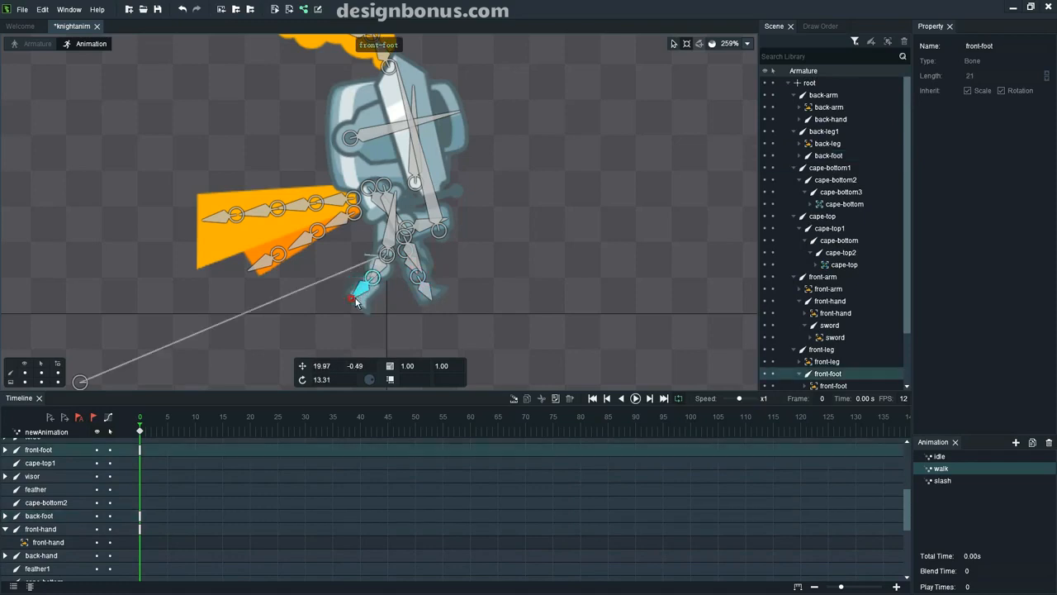
pyautogui.moveTo(354, 300); pyautogui.dragTo(383, 266)
pyautogui.click(373, 277)
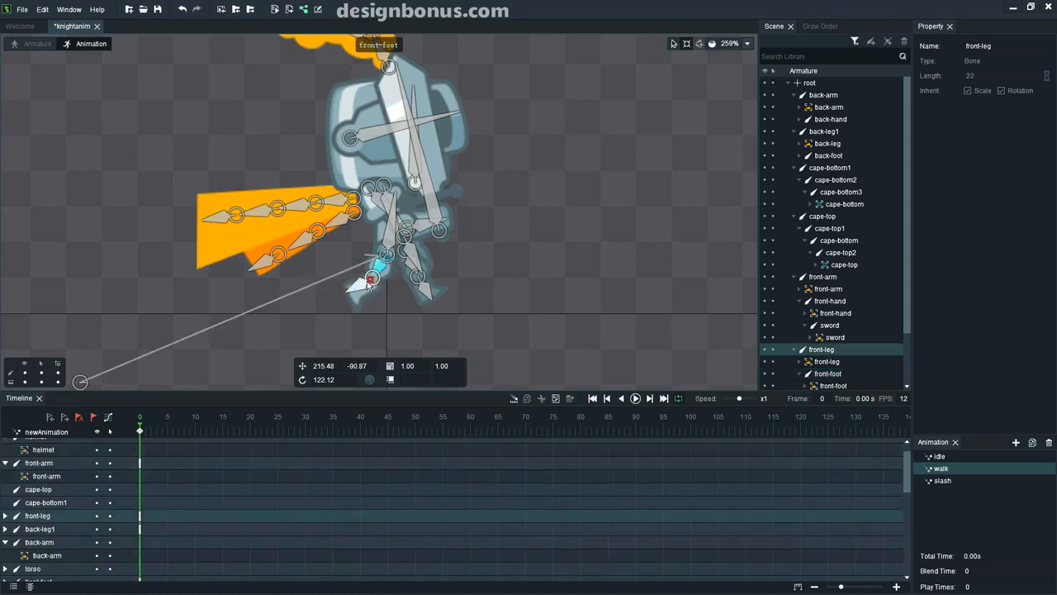
pyautogui.moveTo(370, 283); pyautogui.dragTo(370, 279)
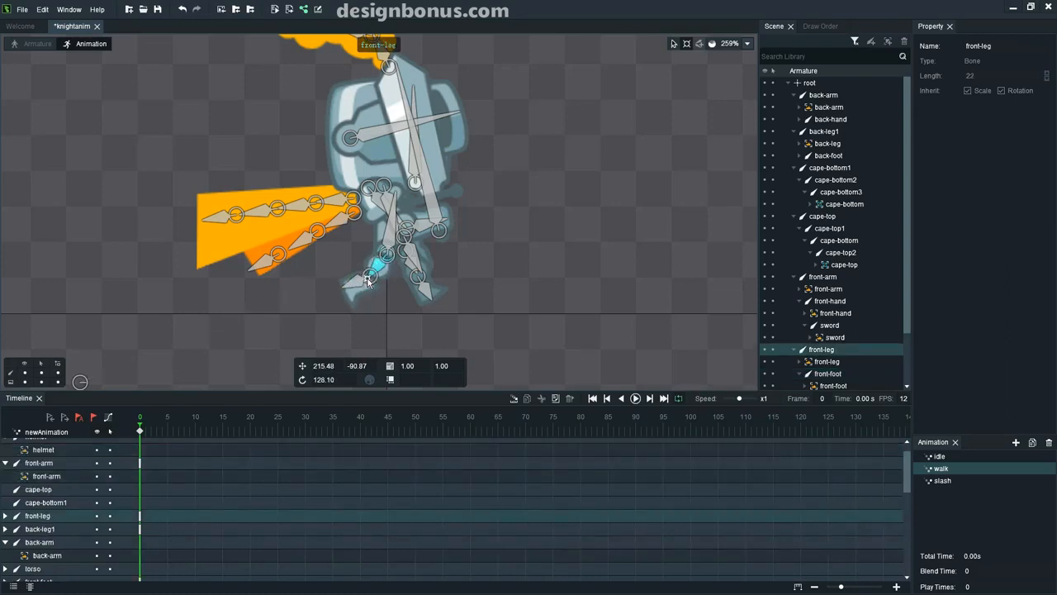
pyautogui.click(408, 267)
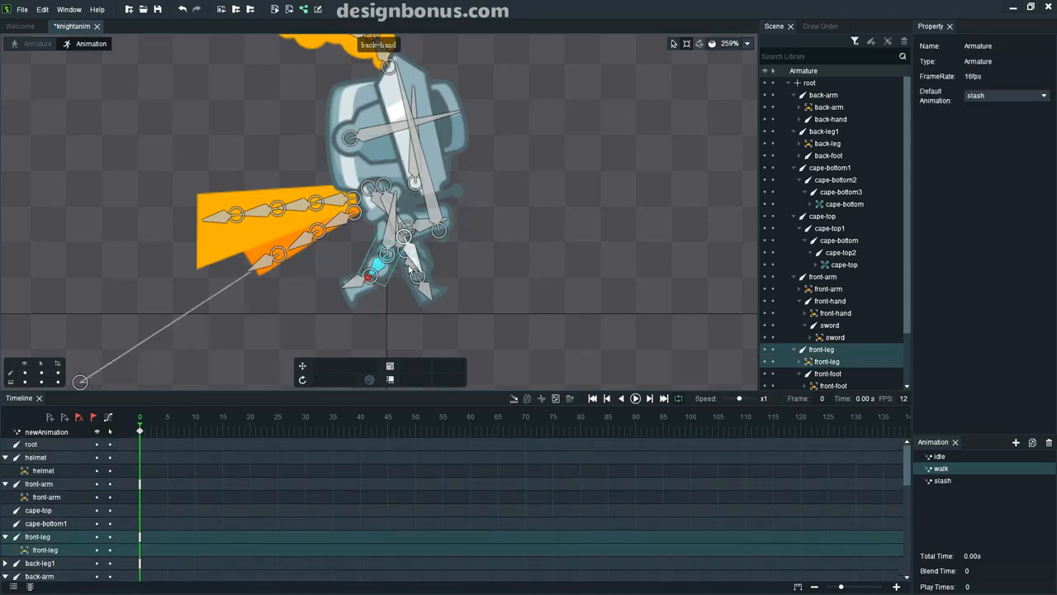
pyautogui.click(408, 266)
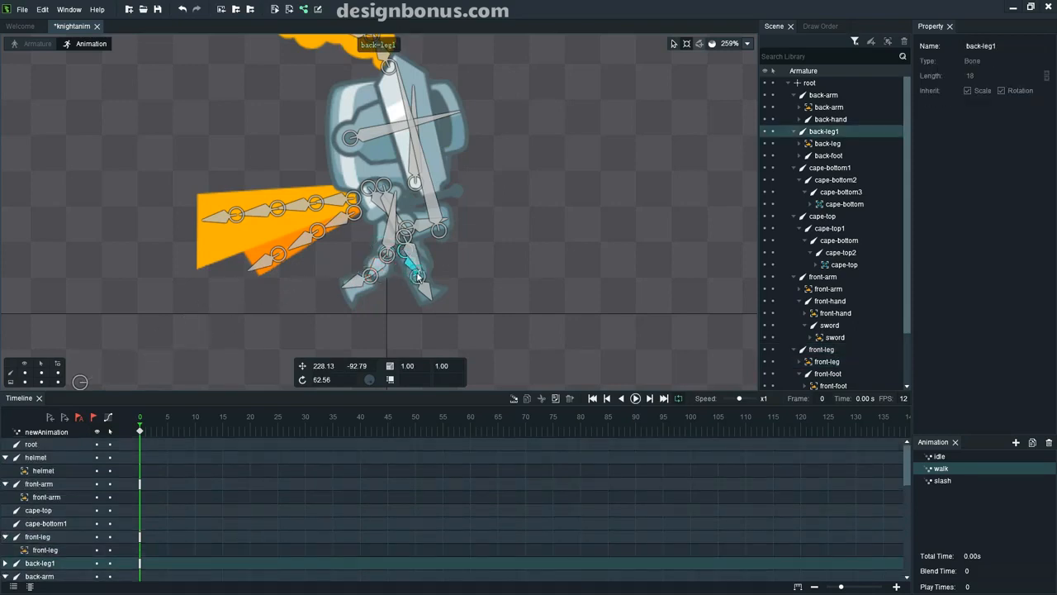
pyautogui.moveTo(417, 273); pyautogui.dragTo(418, 272)
# - Lower the whole knight at frame 0 by moving the root bone down to a Y position of about 53.7
pyautogui.click(813, 83)
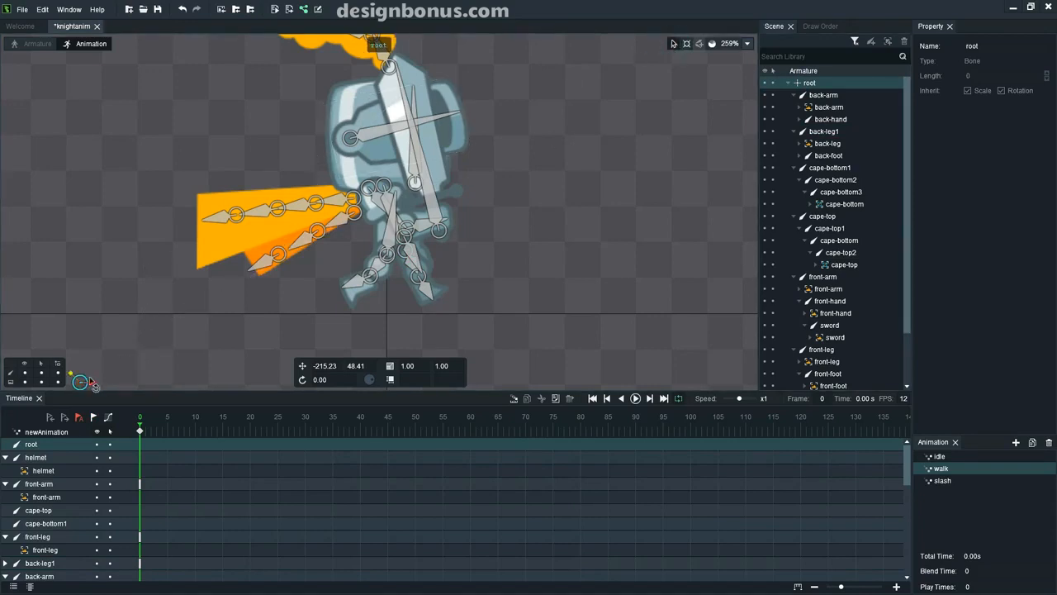
pyautogui.scroll(-1, 122, 330)
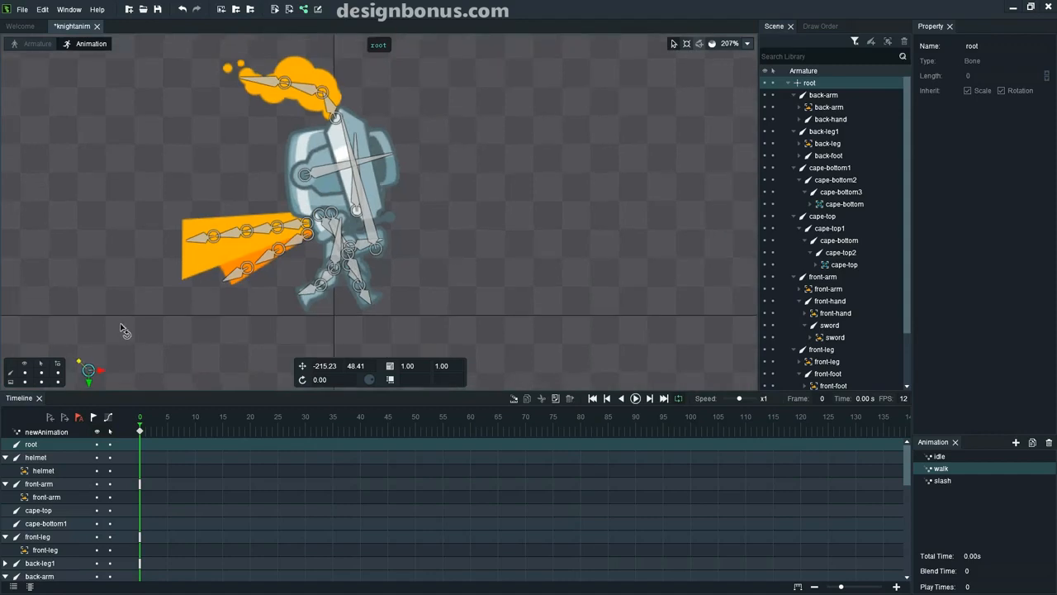
pyautogui.moveTo(88, 381); pyautogui.dragTo(89, 388)
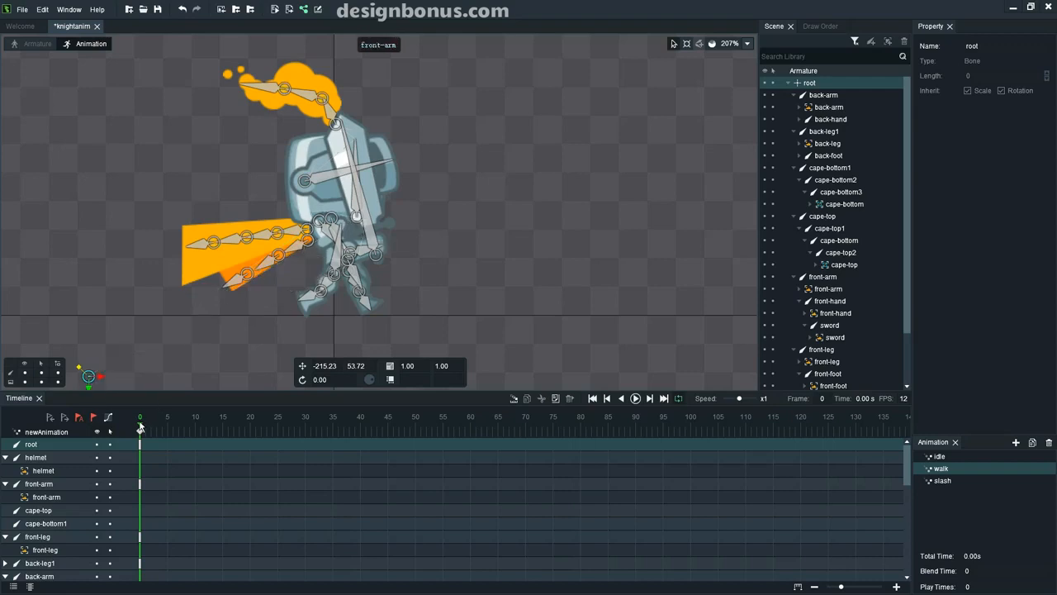
# - At frame 2, lift the trailing front leg with the pose tool, rotating front-leg to about 146° and front-foot to about 40°
pyautogui.moveTo(140, 427); pyautogui.dragTo(151, 426)
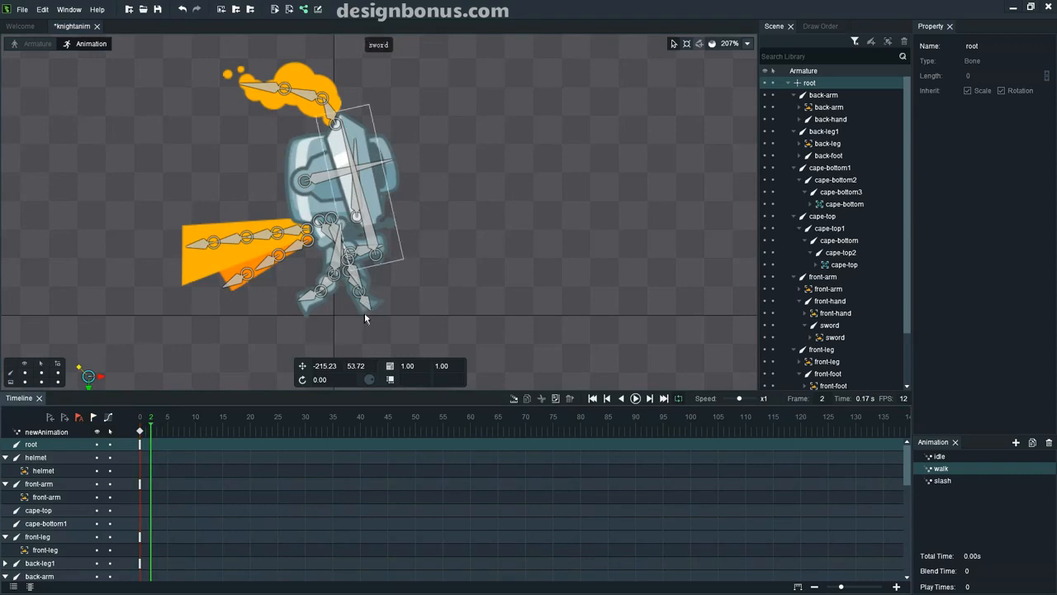
pyautogui.click(327, 285)
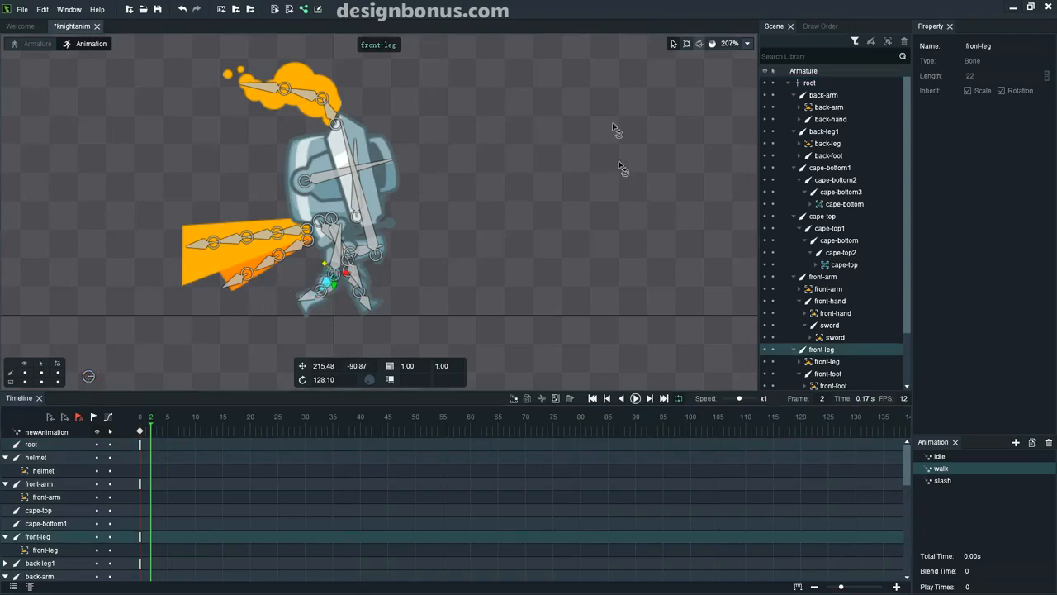
pyautogui.click(685, 44)
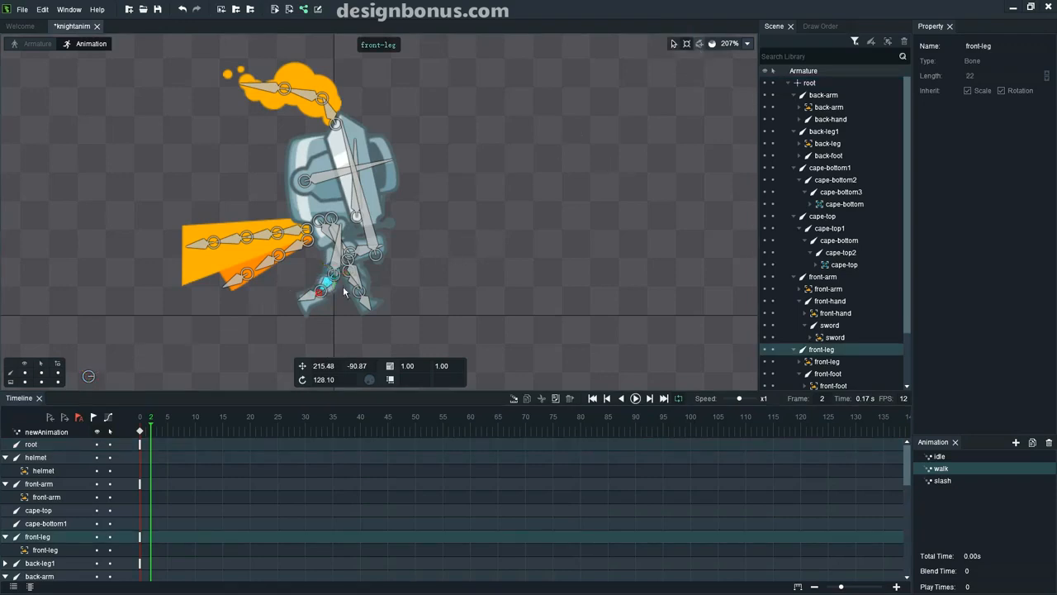
pyautogui.moveTo(318, 294); pyautogui.dragTo(315, 288)
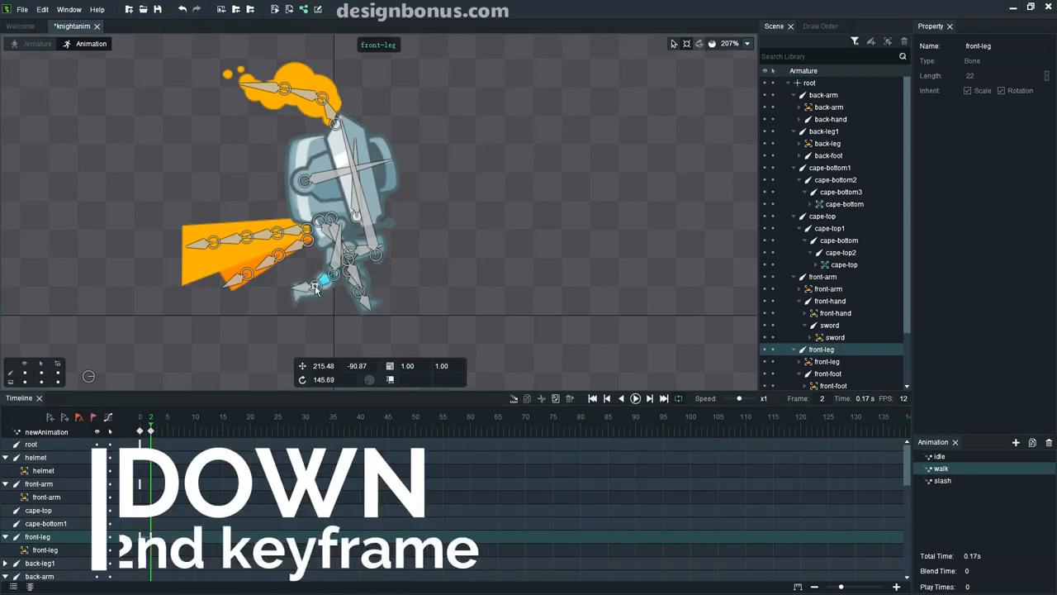
pyautogui.click(295, 287)
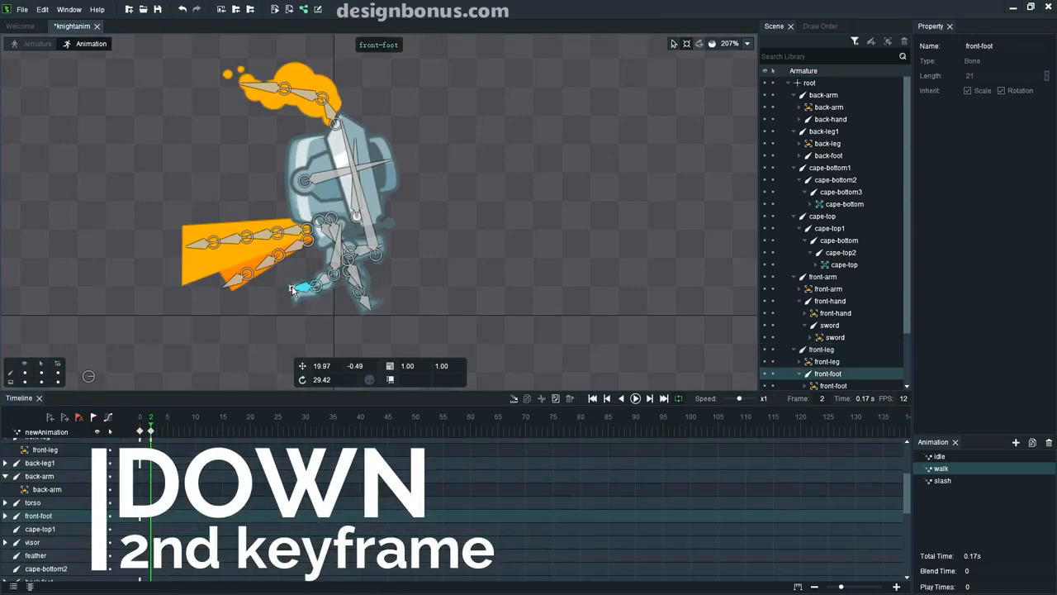
pyautogui.moveTo(294, 285); pyautogui.dragTo(293, 282)
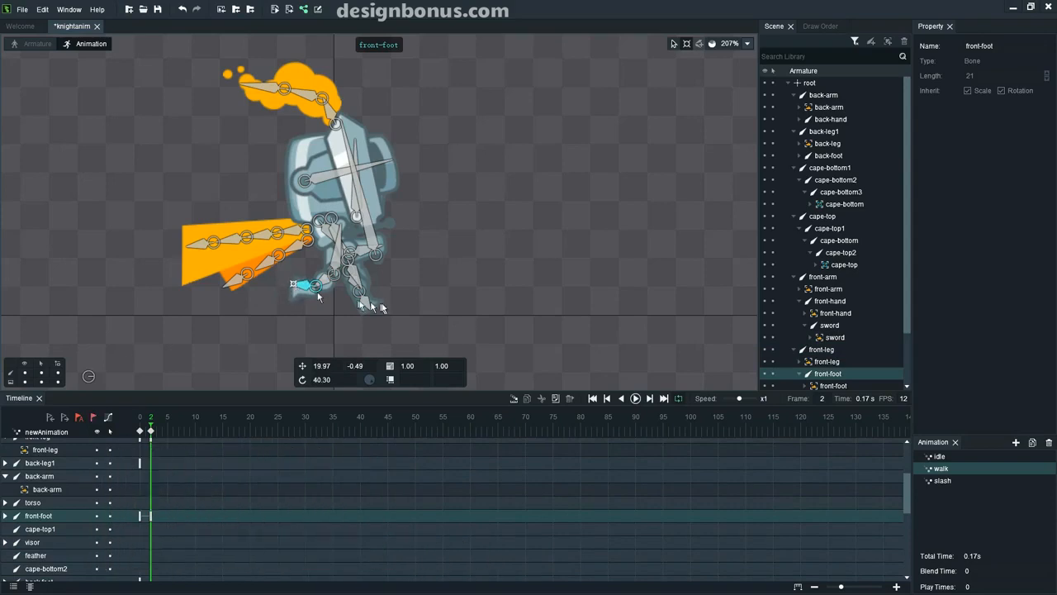
# - At frame 2, extend the leading back leg forward, rotating back-leg1 to about 40° and back-foot to about 47°
pyautogui.click(367, 303)
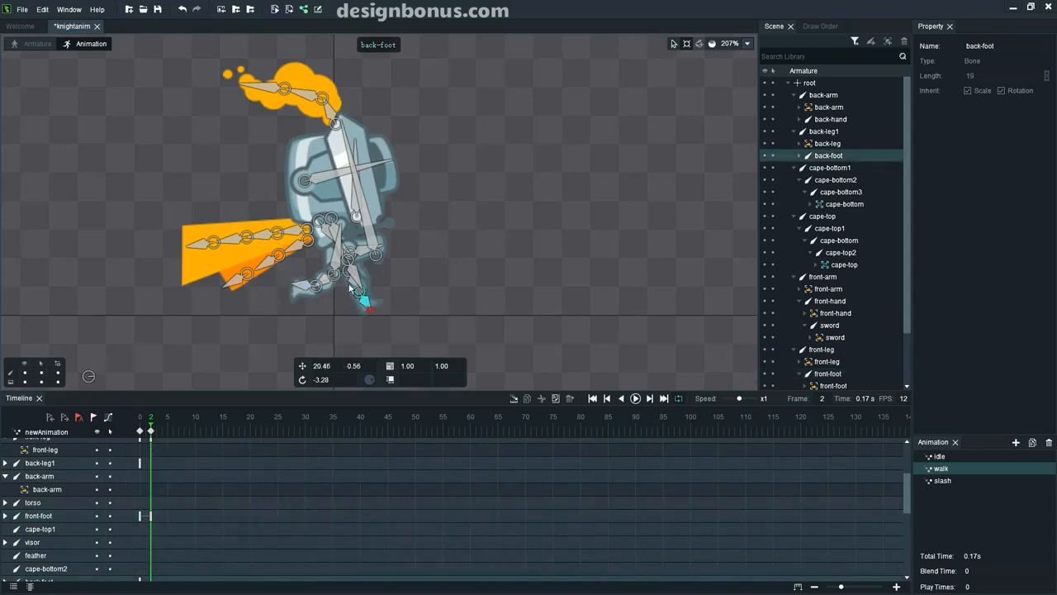
pyautogui.hotkey('ctrl', 'z')
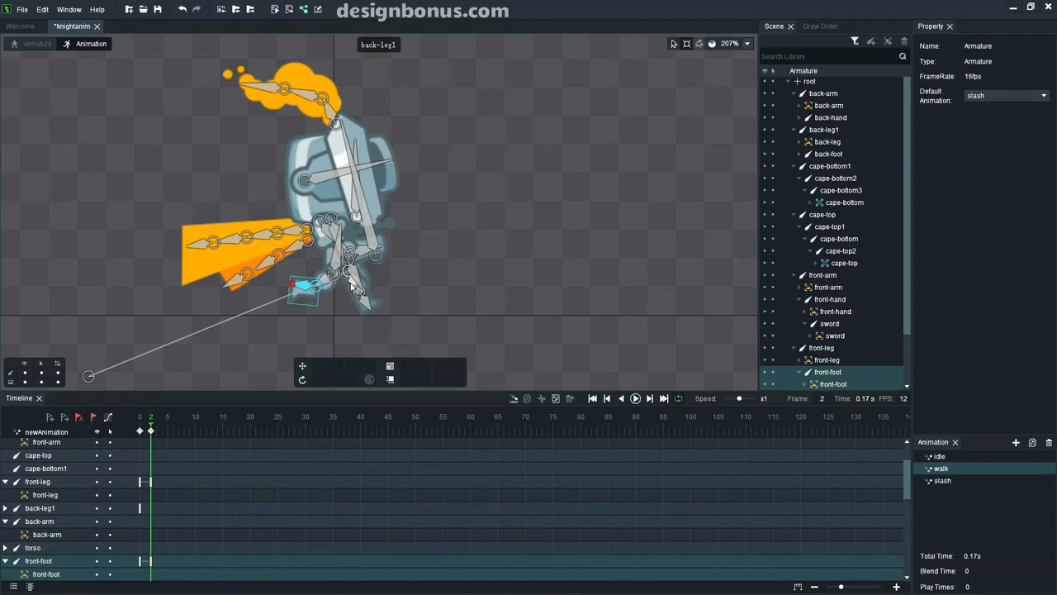
pyautogui.click(355, 286)
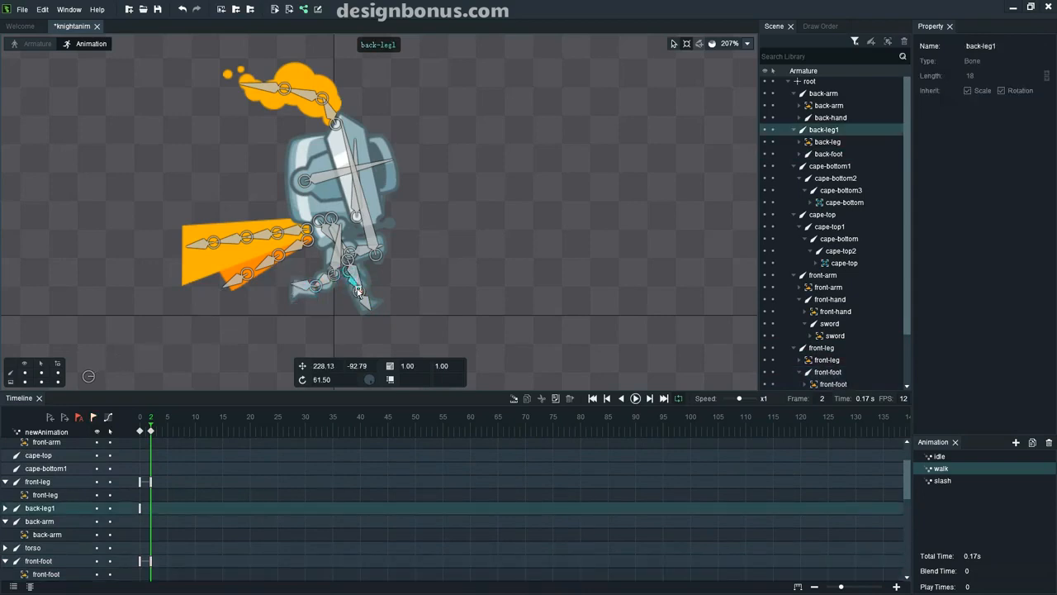
pyautogui.moveTo(362, 288); pyautogui.dragTo(363, 286)
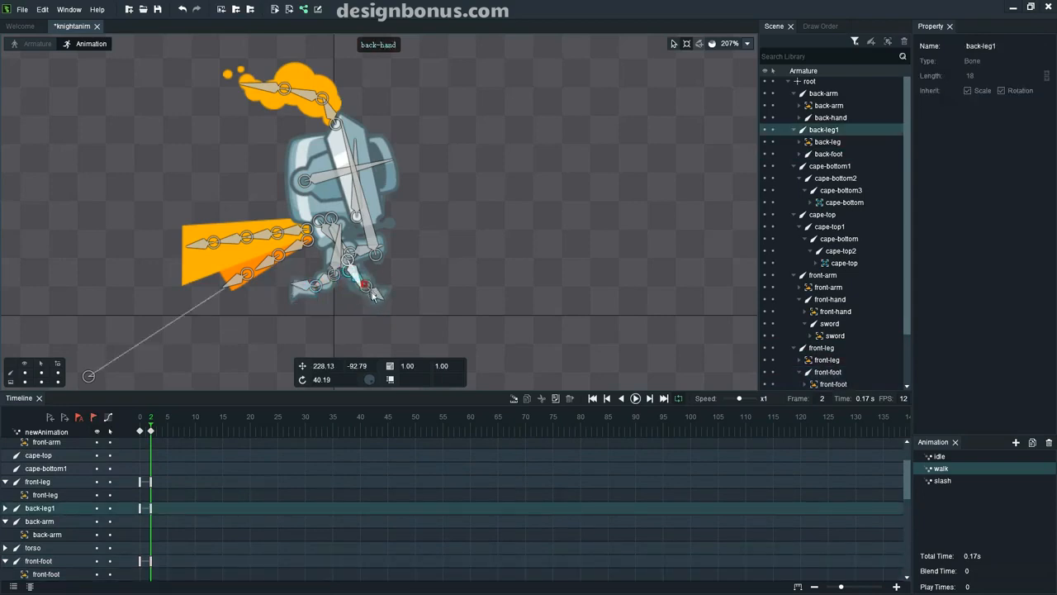
pyautogui.click(372, 290)
pyautogui.moveTo(374, 309); pyautogui.dragTo(366, 306)
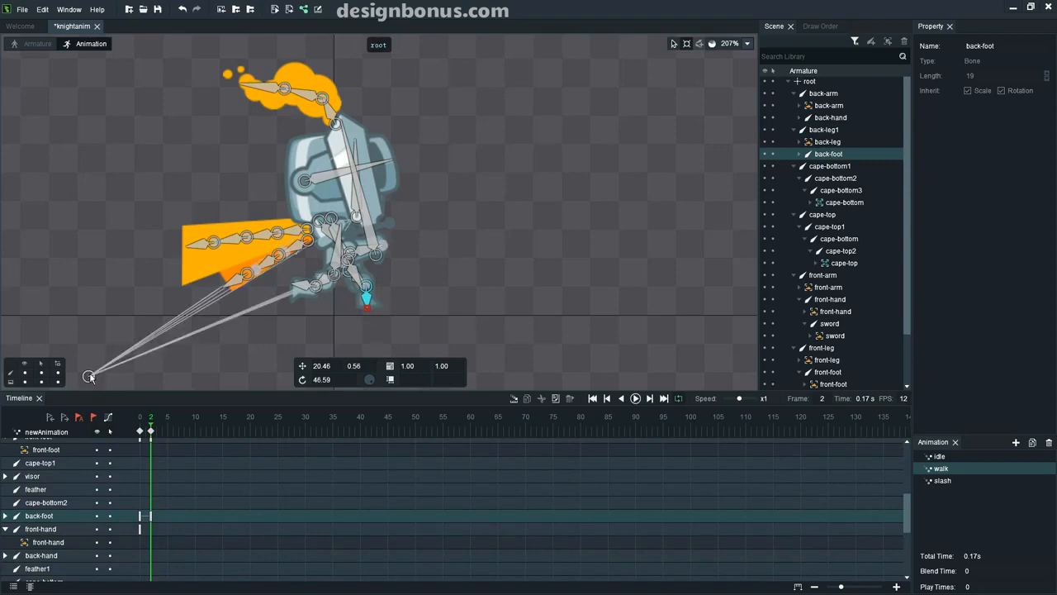
# - Lower the whole knight at frame 2 by moving the root bone down to a Y position of about 60.5
pyautogui.click(674, 43)
pyautogui.moveTo(113, 312); pyautogui.dragTo(126, 272)
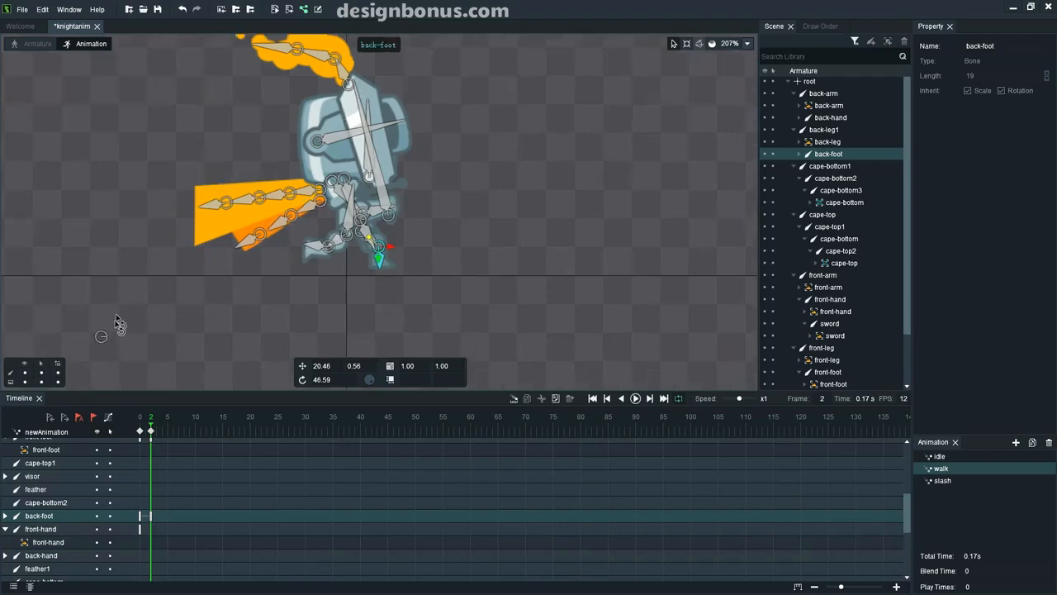
pyautogui.click(101, 337)
pyautogui.moveTo(102, 347); pyautogui.dragTo(101, 356)
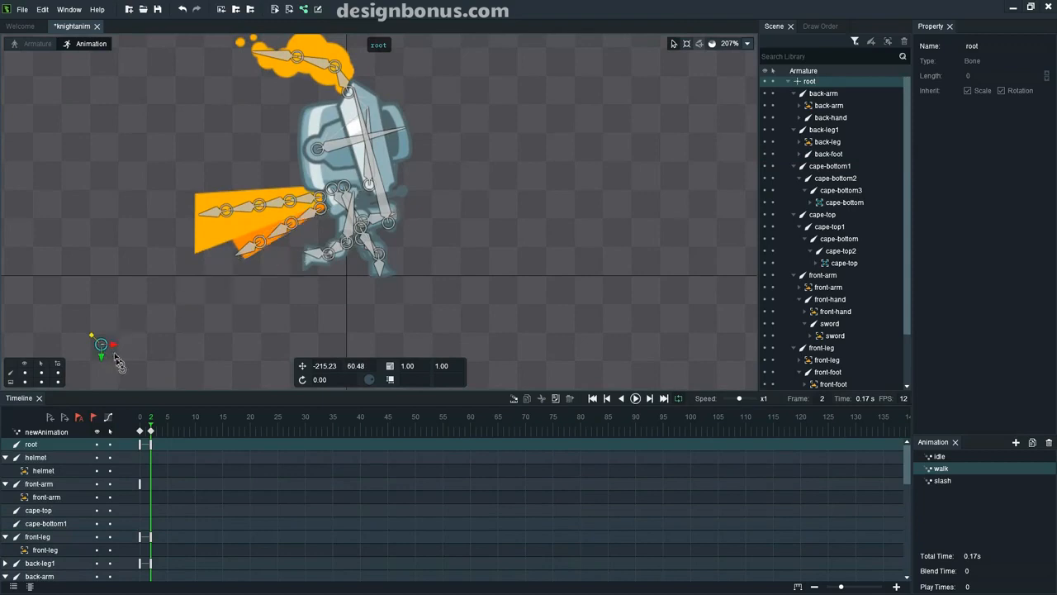
pyautogui.moveTo(151, 424)
pyautogui.mouseDown()
pyautogui.moveTo(136, 428)
pyautogui.moveTo(151, 432)
pyautogui.mouseUp()
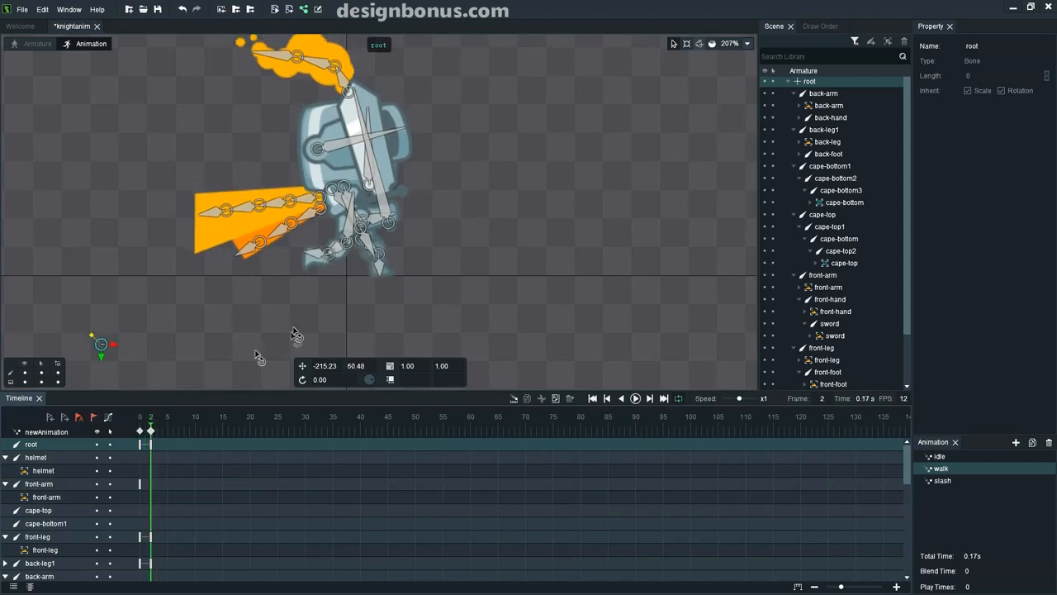
# - Compare the poses at frames 0 and 2, set the playhead to frame 4, and hide the back-hand bone overlapping the back leg
pyautogui.click(163, 435)
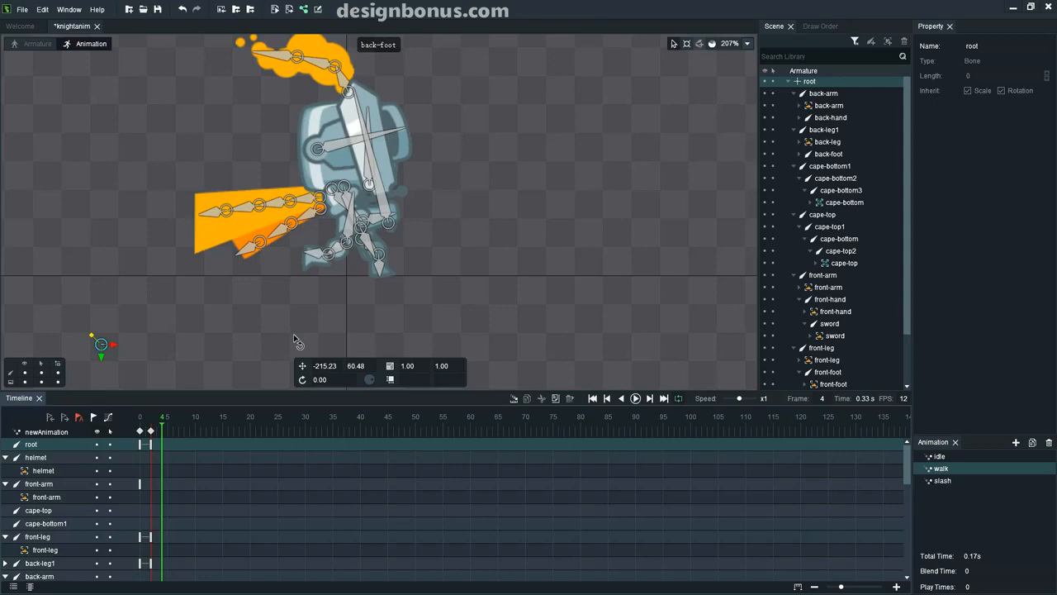
pyautogui.click(380, 268)
pyautogui.scroll(4, 381, 256)
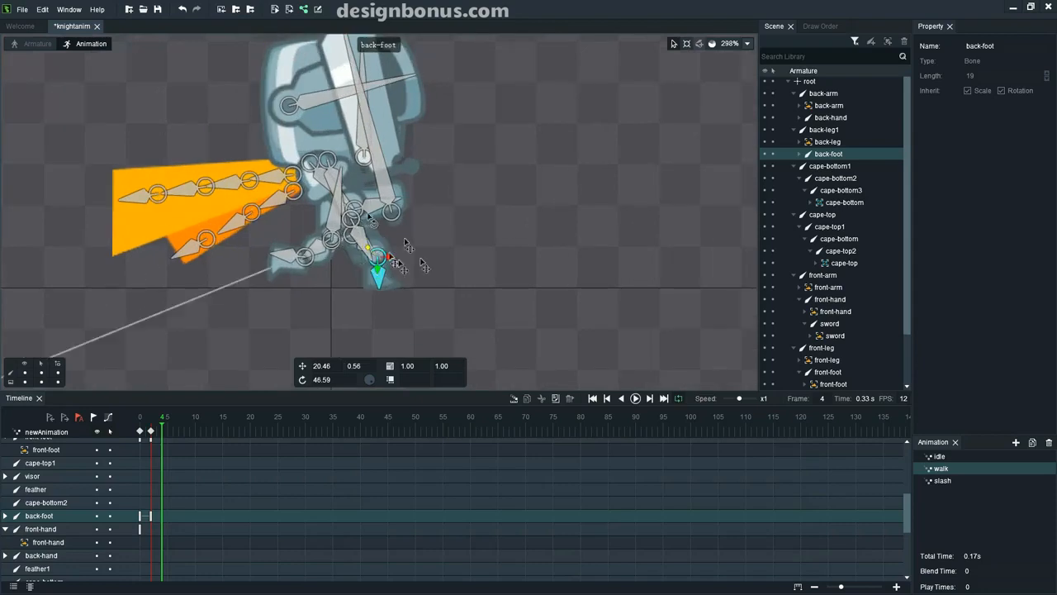
pyautogui.click(140, 433)
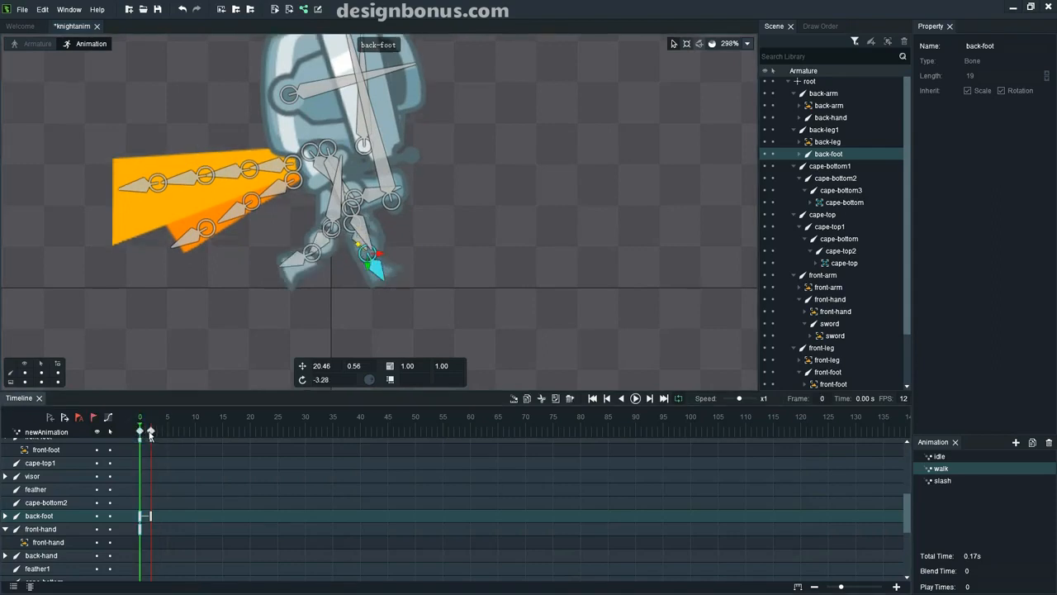
pyautogui.click(151, 434)
pyautogui.click(162, 434)
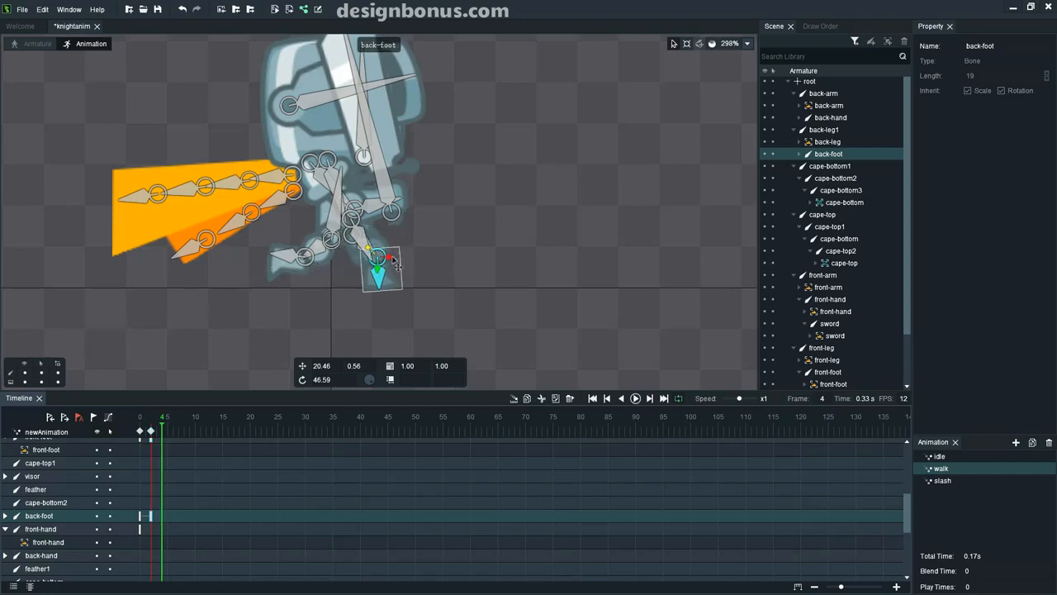
pyautogui.scroll(3, 370, 241)
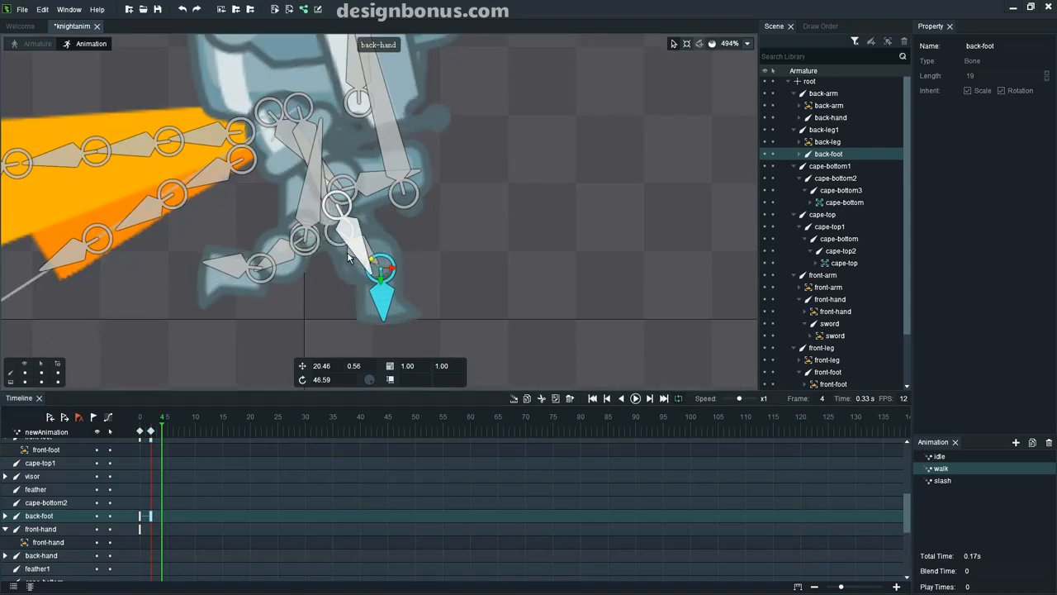
pyautogui.click(361, 246)
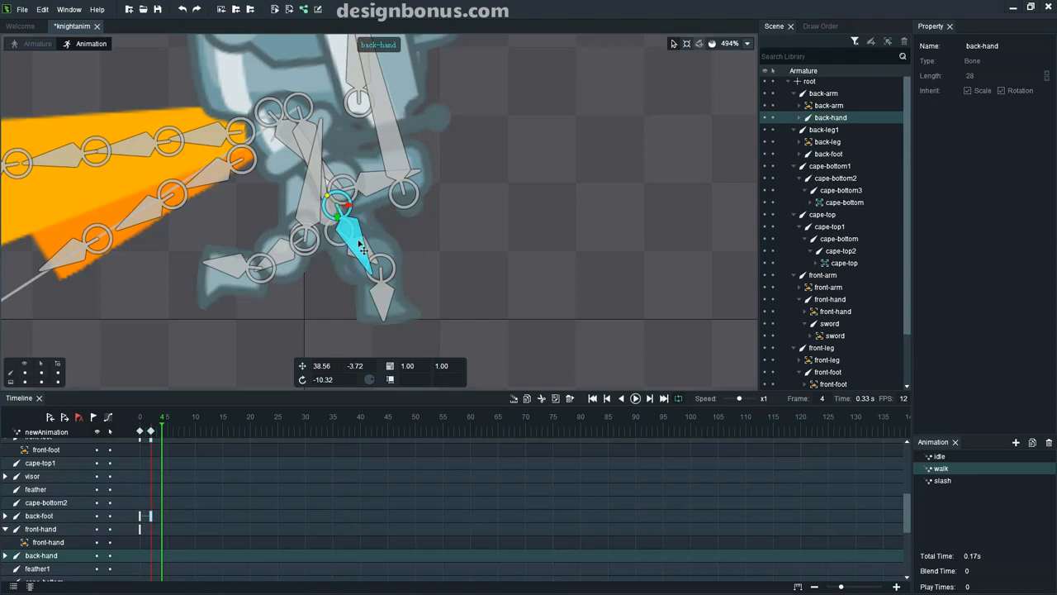
pyautogui.click(766, 118)
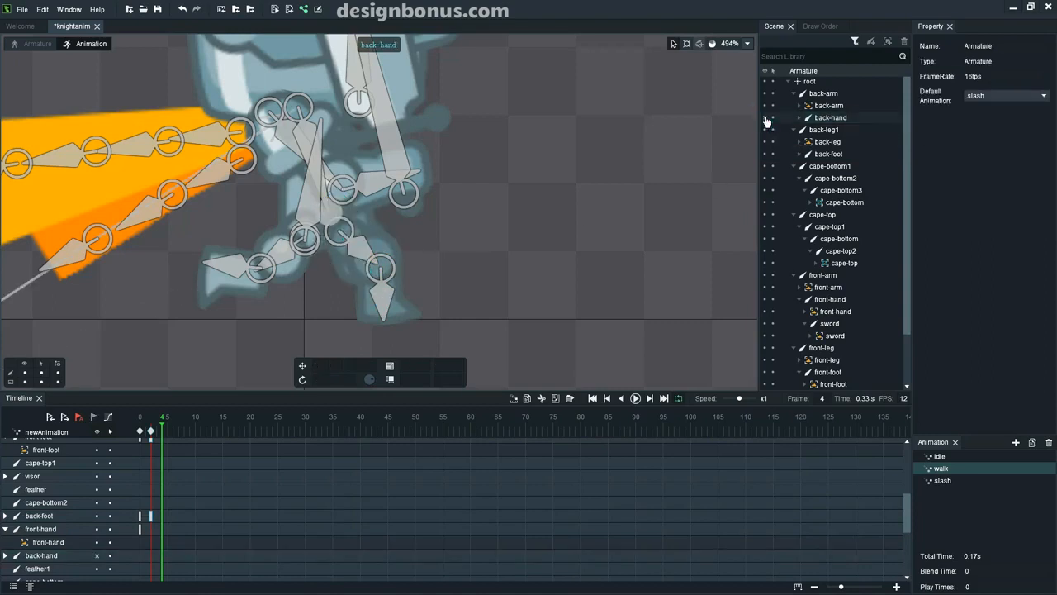
# - At frame 4, straighten the back leg under the body, rotating back-leg1 to about 91° and back-foot to about -3°
pyautogui.click(355, 248)
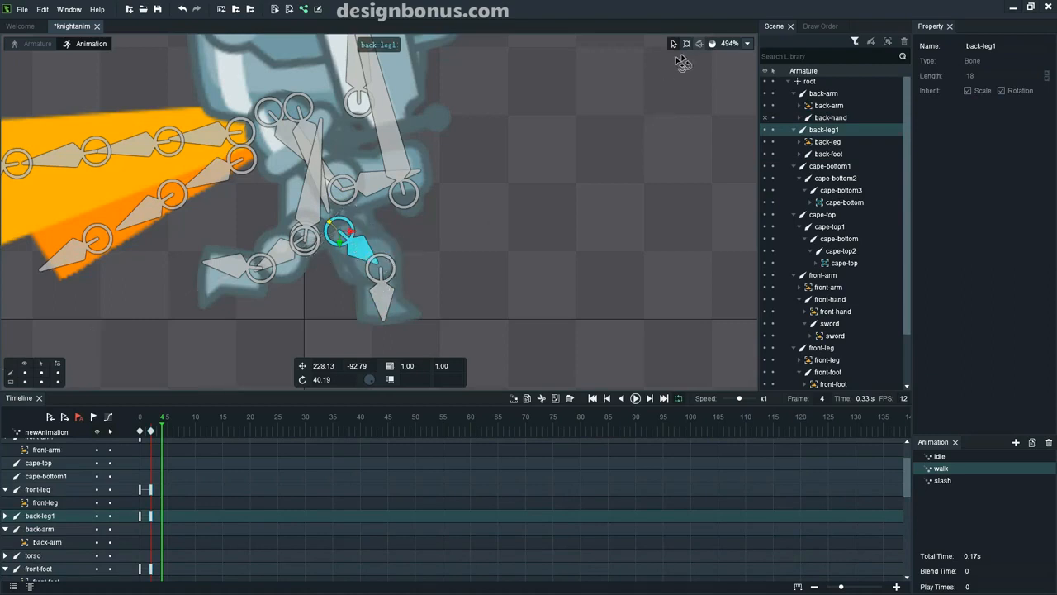
pyautogui.click(686, 45)
pyautogui.moveTo(377, 266); pyautogui.dragTo(345, 297)
pyautogui.scroll(-1, 344, 297)
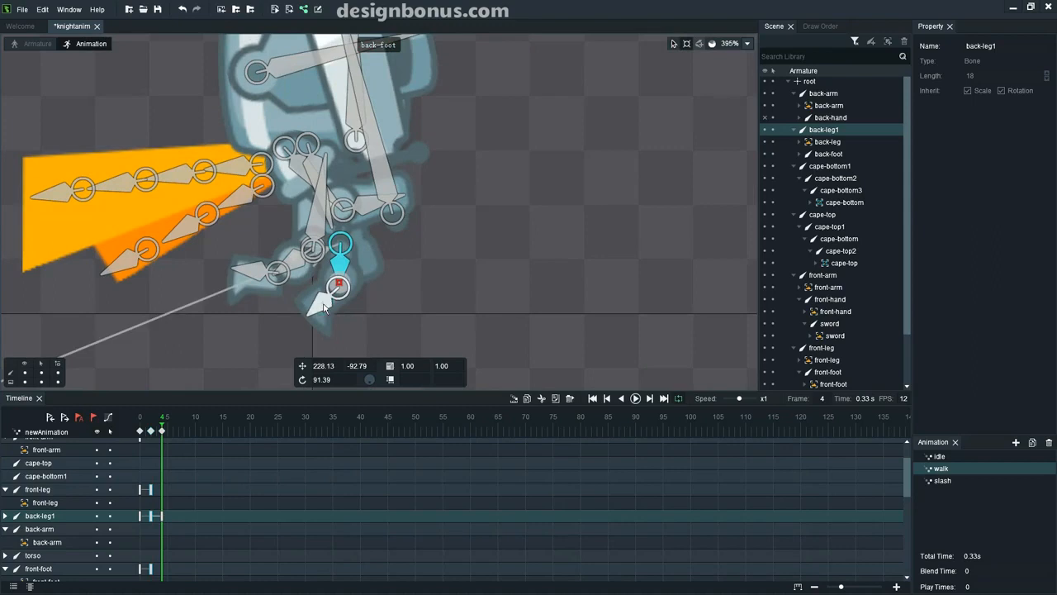
pyautogui.click(323, 302)
pyautogui.moveTo(326, 319); pyautogui.dragTo(339, 316)
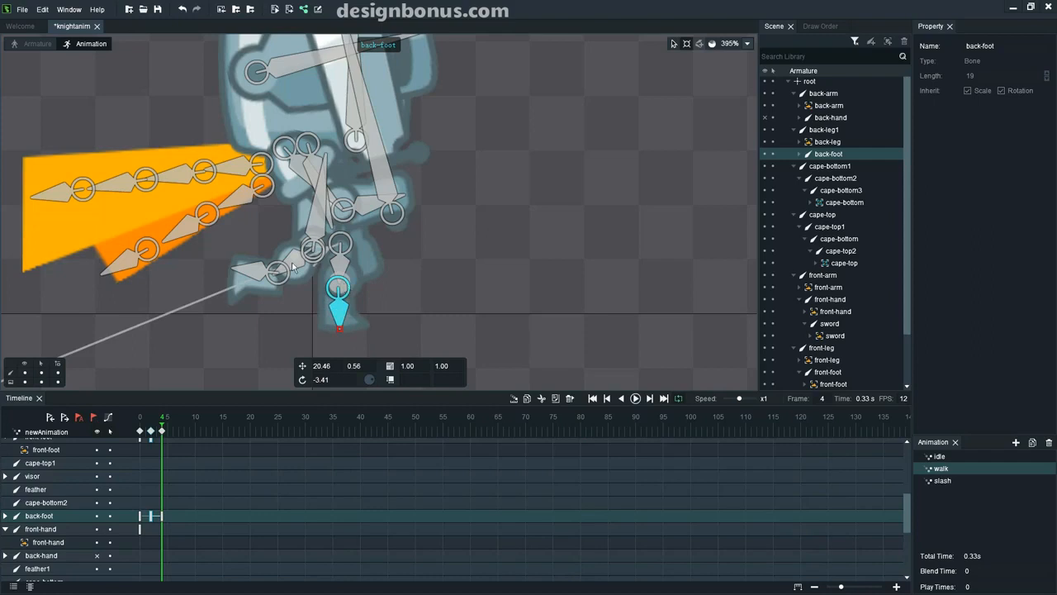
# - At frame 4, swing the front leg forward past the back leg, rotating front-leg to about 29° and front-foot to about 117°
pyautogui.click(294, 263)
pyautogui.moveTo(294, 263); pyautogui.dragTo(268, 275)
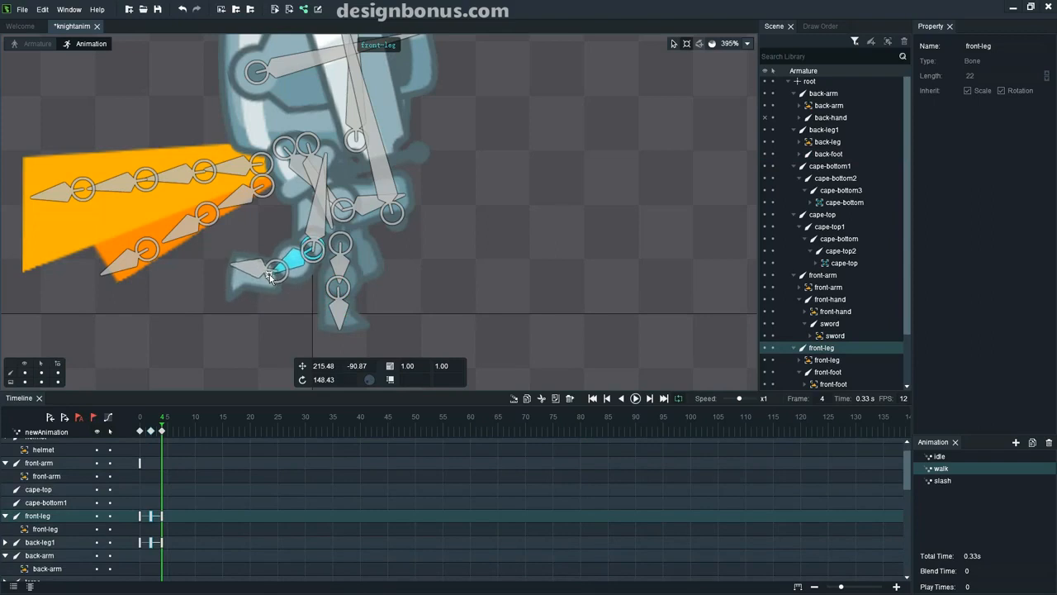
pyautogui.moveTo(269, 275); pyautogui.dragTo(354, 272)
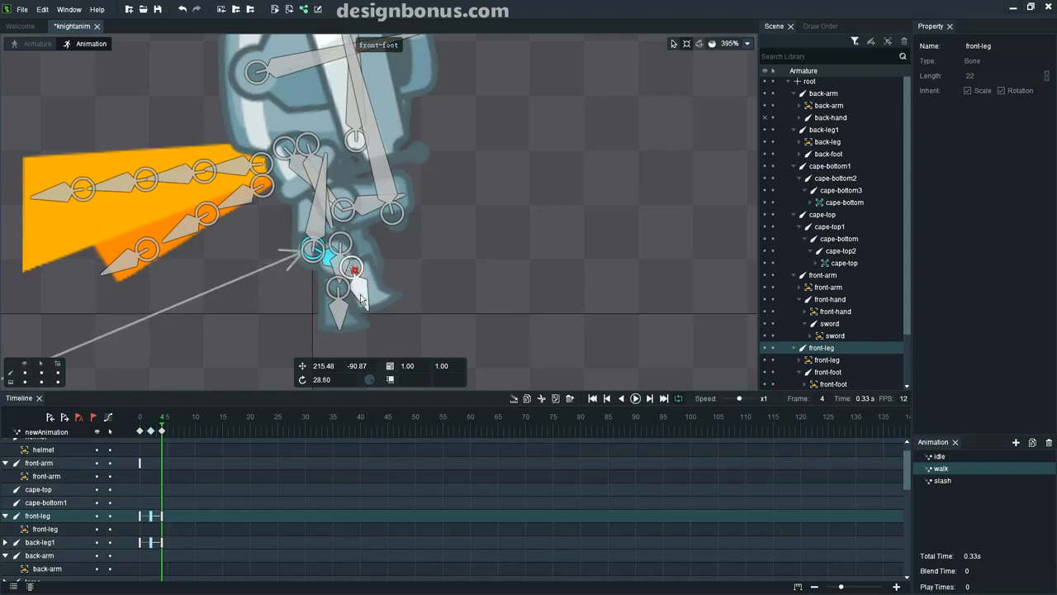
pyautogui.click(365, 304)
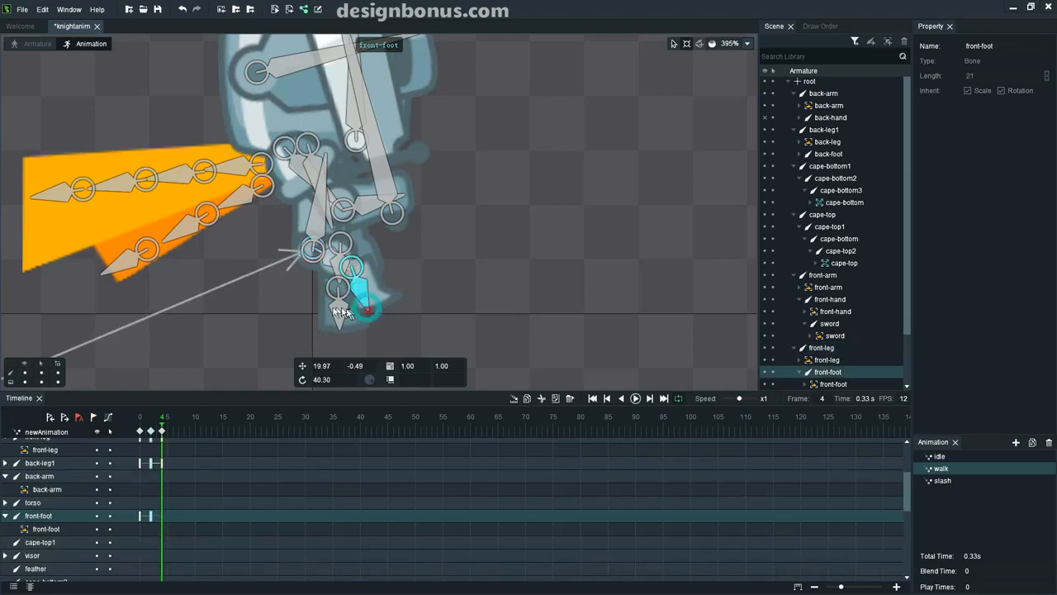
pyautogui.keyDown('ctrl'); pyautogui.click(327, 310); pyautogui.keyUp('ctrl')
pyautogui.keyDown('ctrl'); pyautogui.click(337, 310); pyautogui.keyUp('ctrl')
pyautogui.click(396, 318)
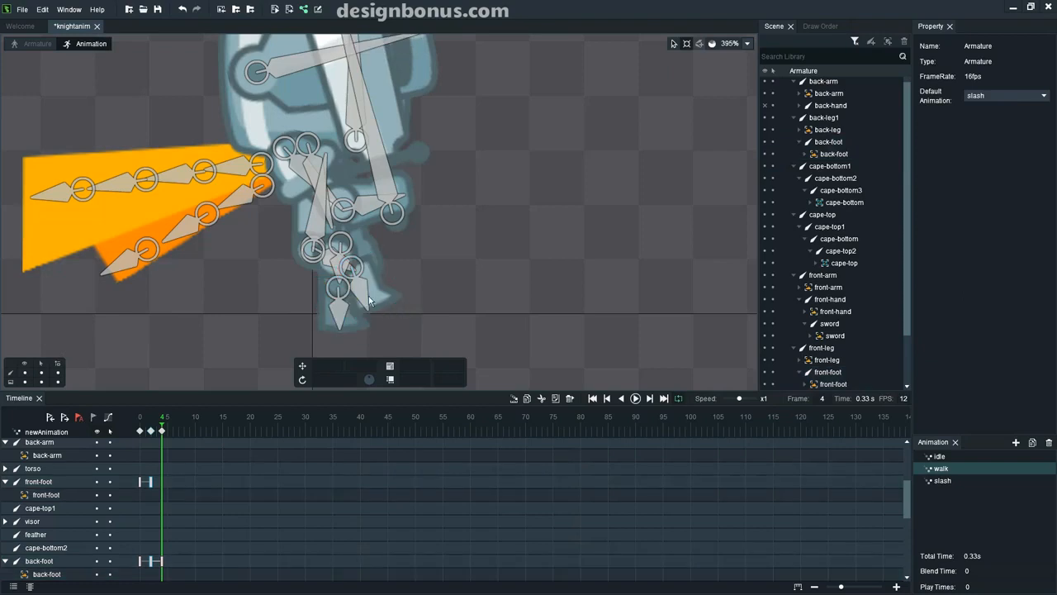
pyautogui.click(368, 306)
pyautogui.moveTo(368, 309); pyautogui.dragTo(302, 302)
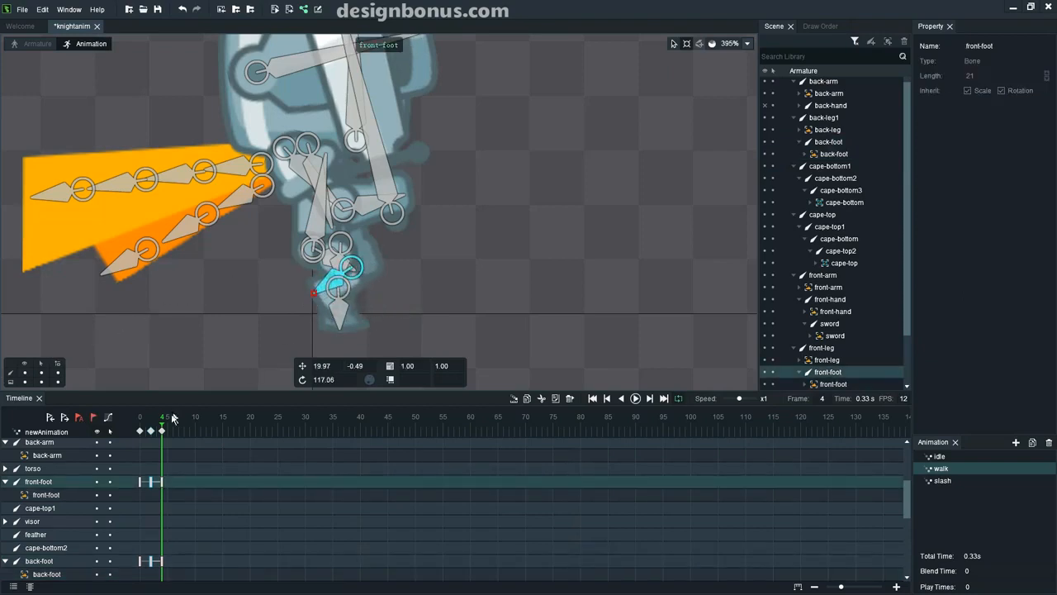
# - Scrub through the walk poses from frame 0 to frame 6 and return to frame 4
pyautogui.click(140, 431)
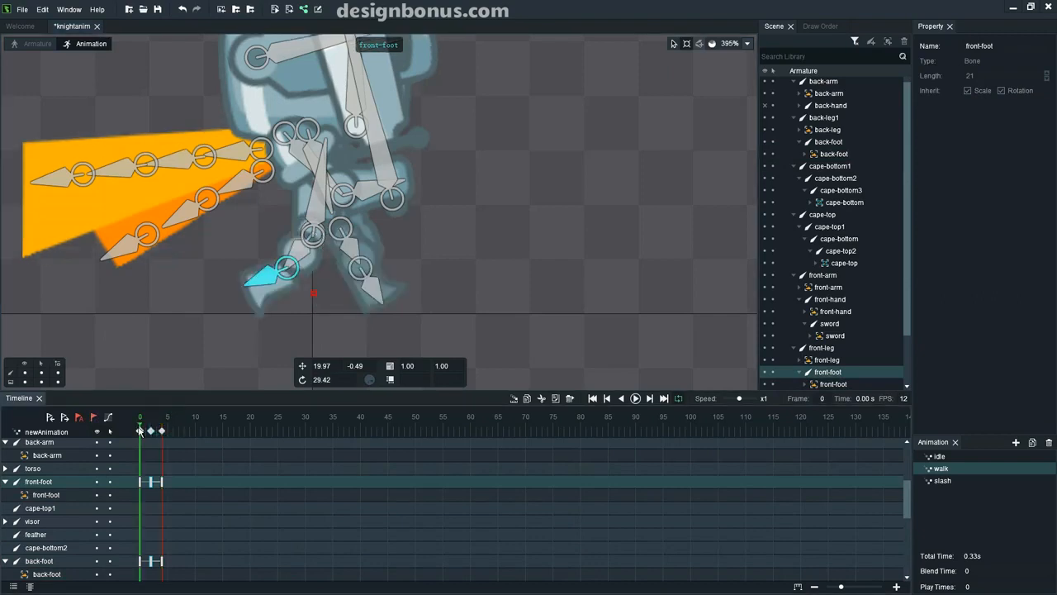
pyautogui.moveTo(149, 431); pyautogui.dragTo(174, 428)
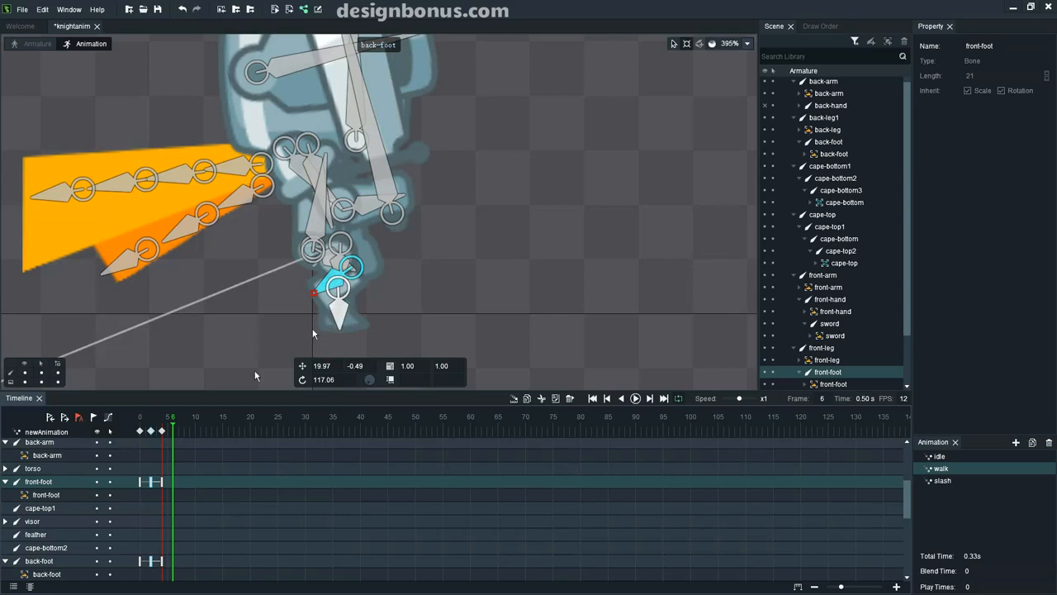
pyautogui.click(162, 417)
# - Raise the whole knight at frame 4 by moving the root bone up to a Y position of about 53.6
pyautogui.scroll(-2, 208, 334)
pyautogui.moveTo(208, 335); pyautogui.dragTo(225, 264)
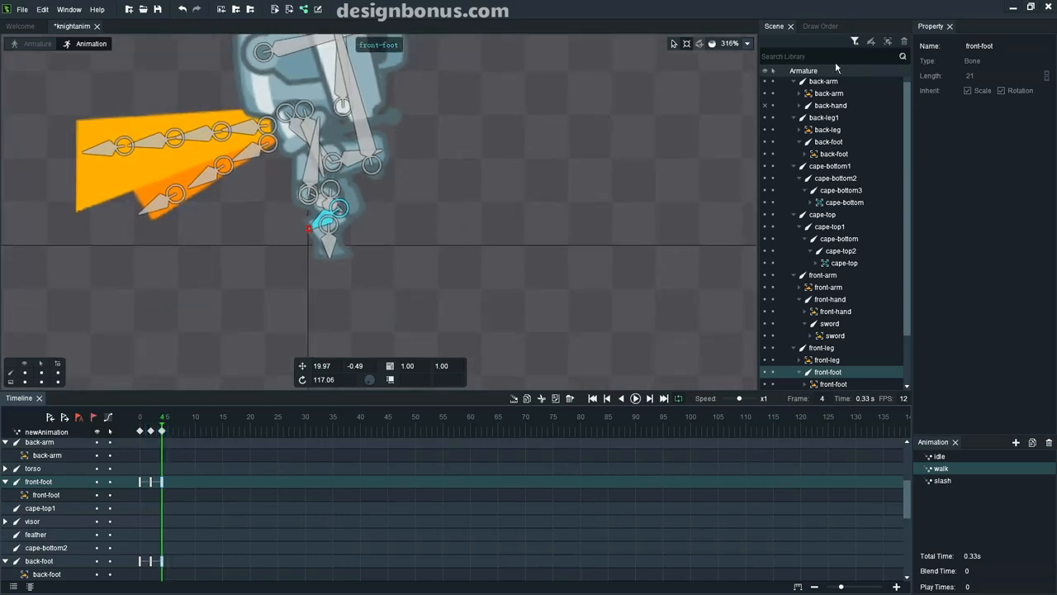
pyautogui.scroll(1, 903, 99)
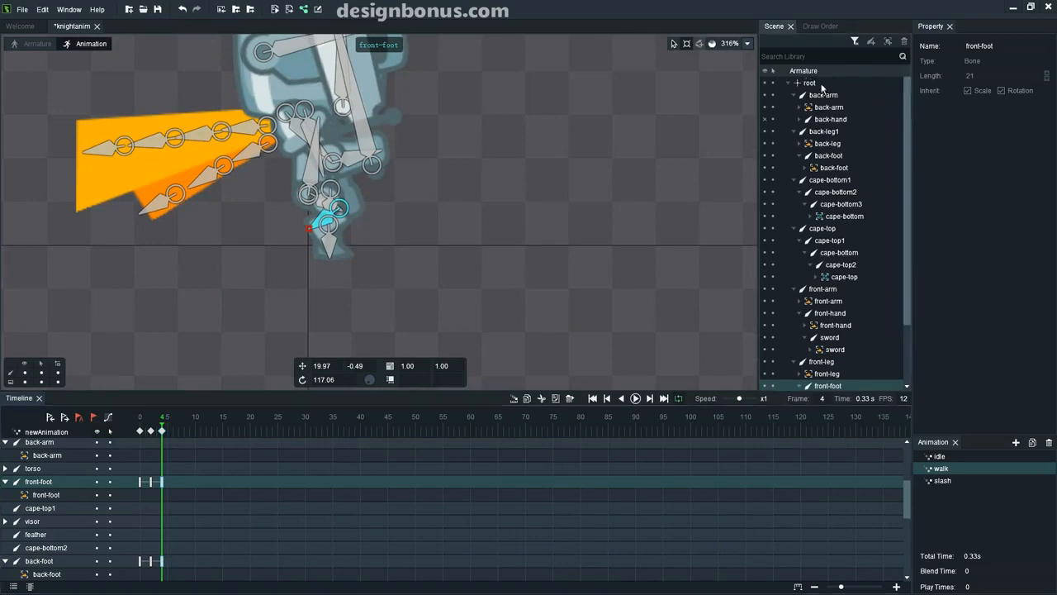
pyautogui.click(809, 84)
pyautogui.scroll(-2, 415, 242)
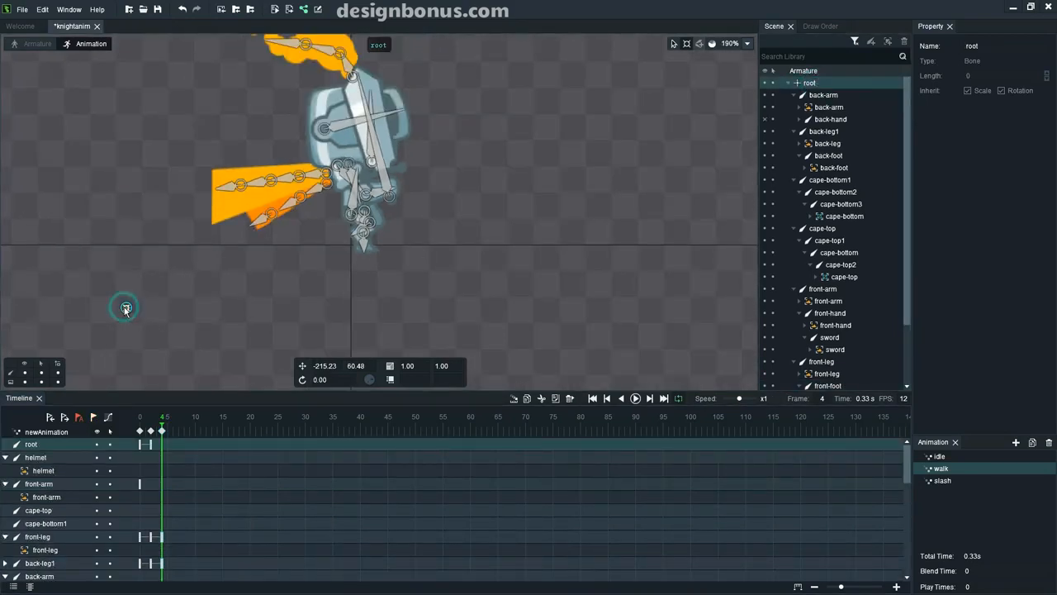
pyautogui.click(673, 43)
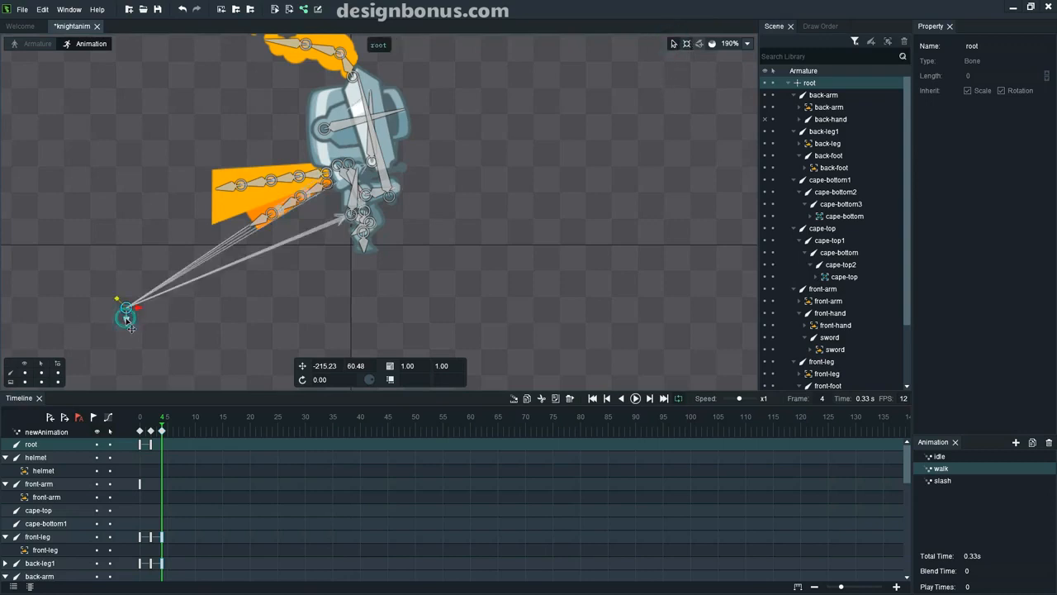
pyautogui.moveTo(129, 324); pyautogui.dragTo(129, 318)
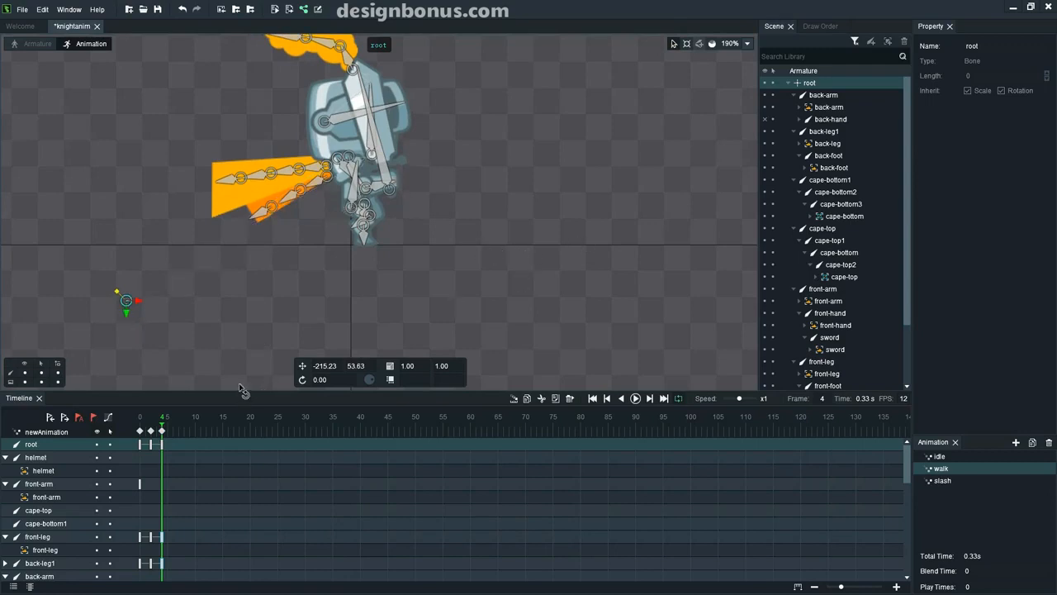
# - Play the walk animation to check the leg motion, stop it, and scrub back to frame 0
pyautogui.press('space')
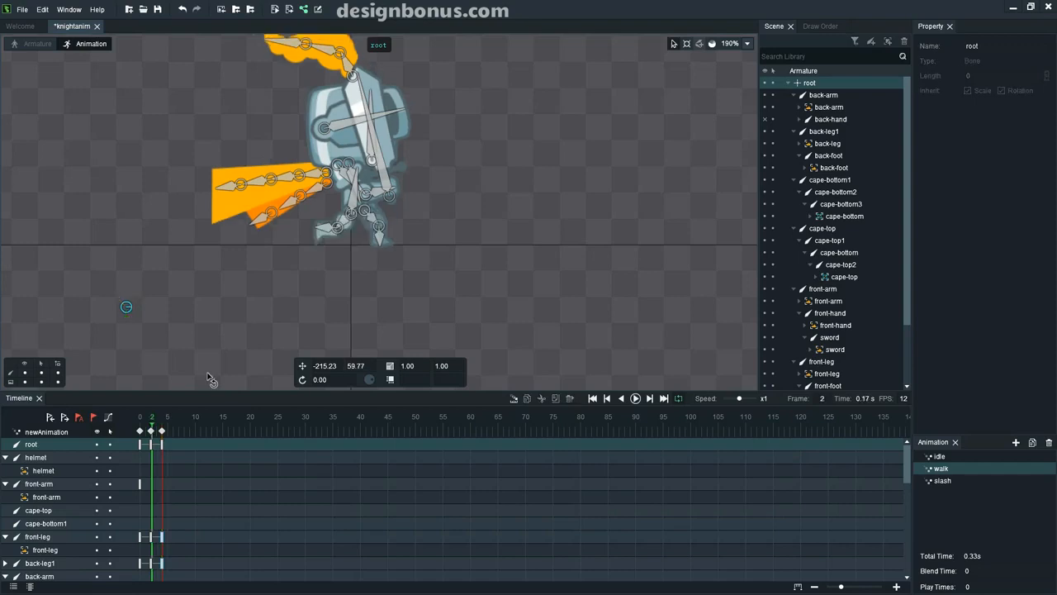
pyautogui.press('space')
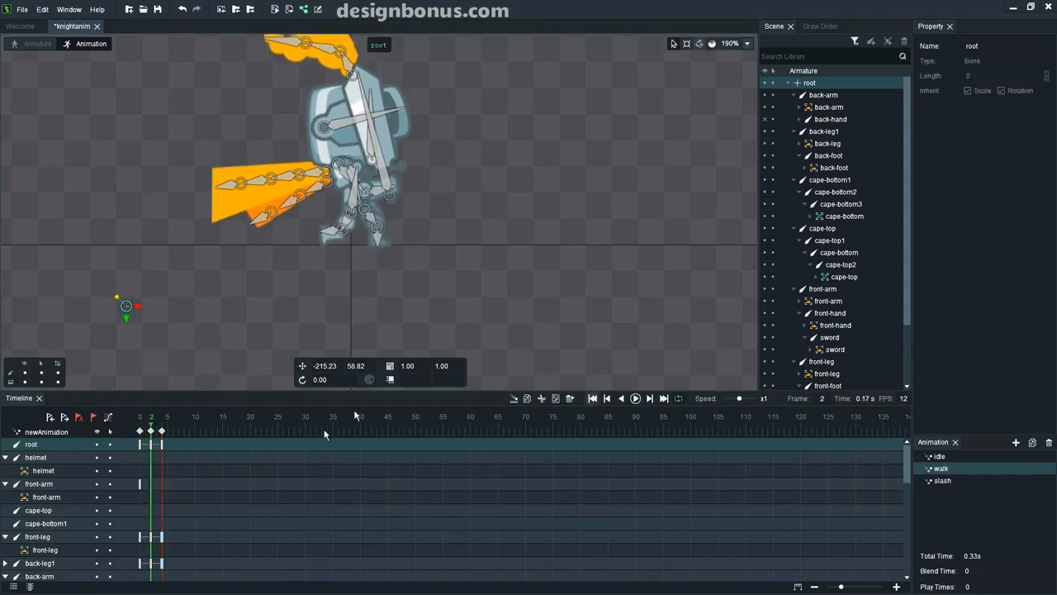
pyautogui.click(150, 423)
pyautogui.moveTo(147, 426); pyautogui.dragTo(135, 426)
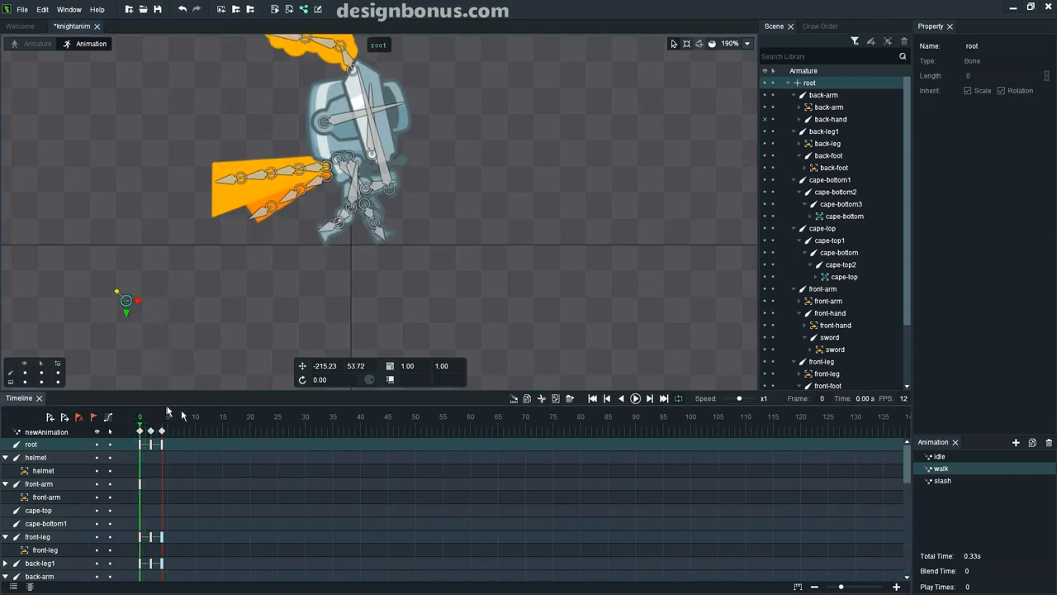
# - Slow the playback speed to x0.2, play the walk animation to inspect the leg motion, and stop it
pyautogui.moveTo(740, 400); pyautogui.dragTo(731, 400)
pyautogui.press('space')
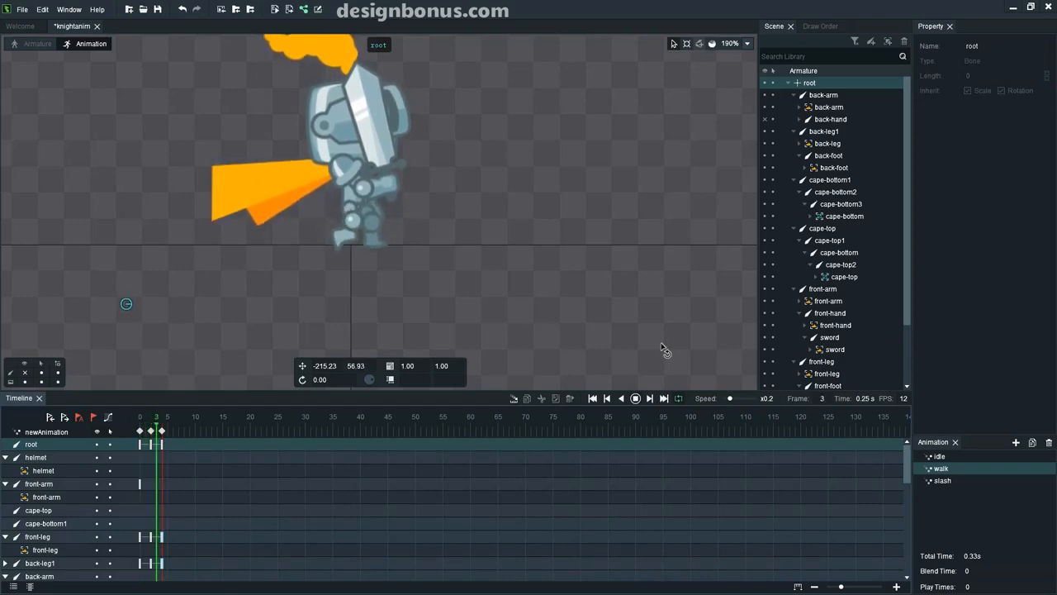
pyautogui.press('space')
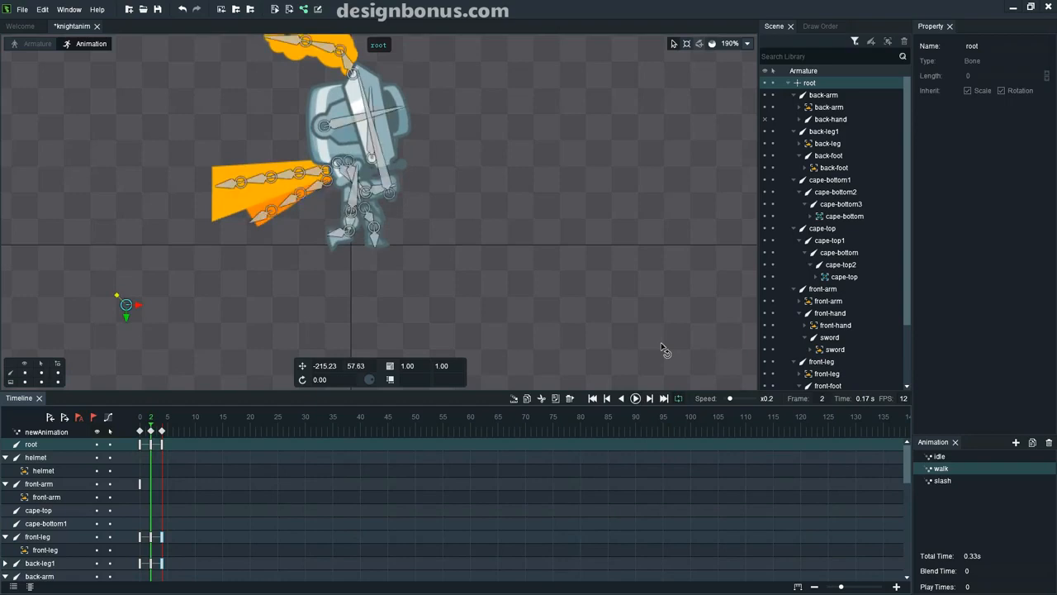
# - Move the front-foot bone closer to the front leg at frame 0, to about X 16.8, Y 1.6
pyautogui.click(140, 431)
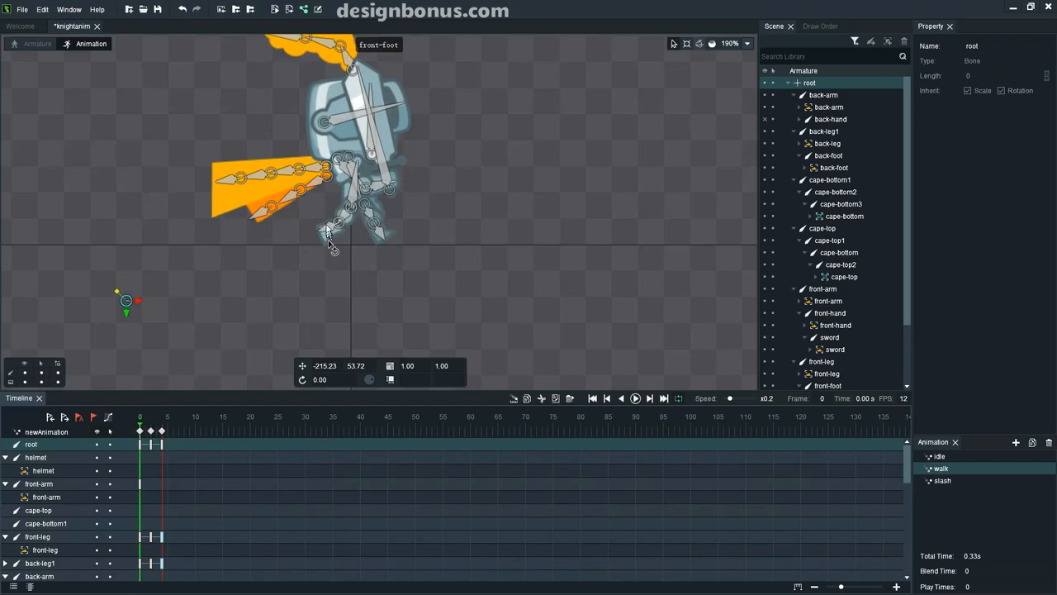
pyautogui.scroll(5, 339, 235)
pyautogui.click(347, 246)
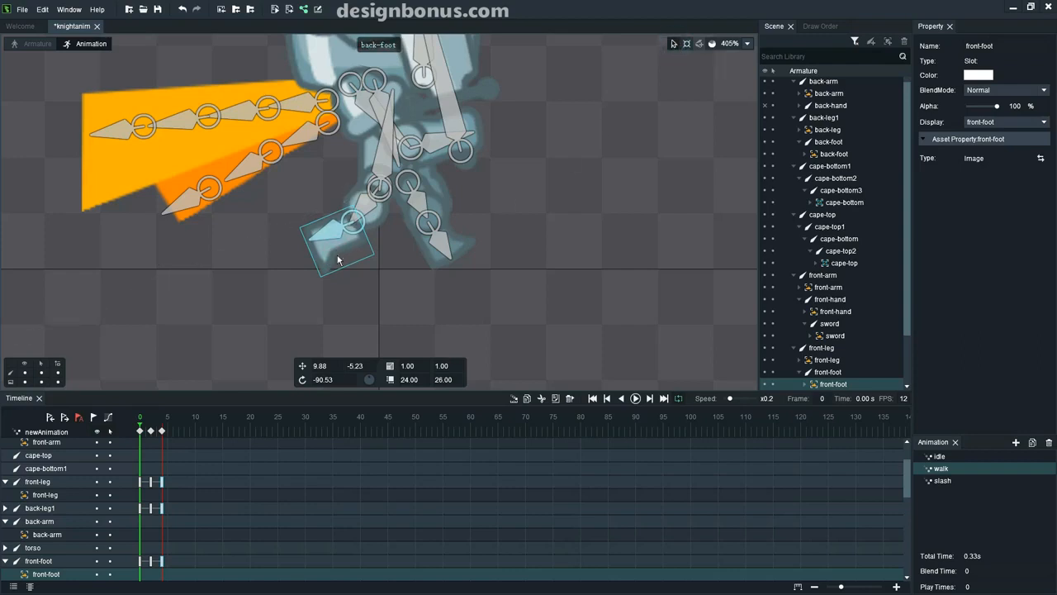
pyautogui.click(333, 230)
pyautogui.moveTo(352, 222); pyautogui.dragTo(352, 214)
# - Move the front-foot bone closer to the front leg at frame 2 and at frame 4, to about X 10.4, Y 1.1 in the latter
pyautogui.click(152, 417)
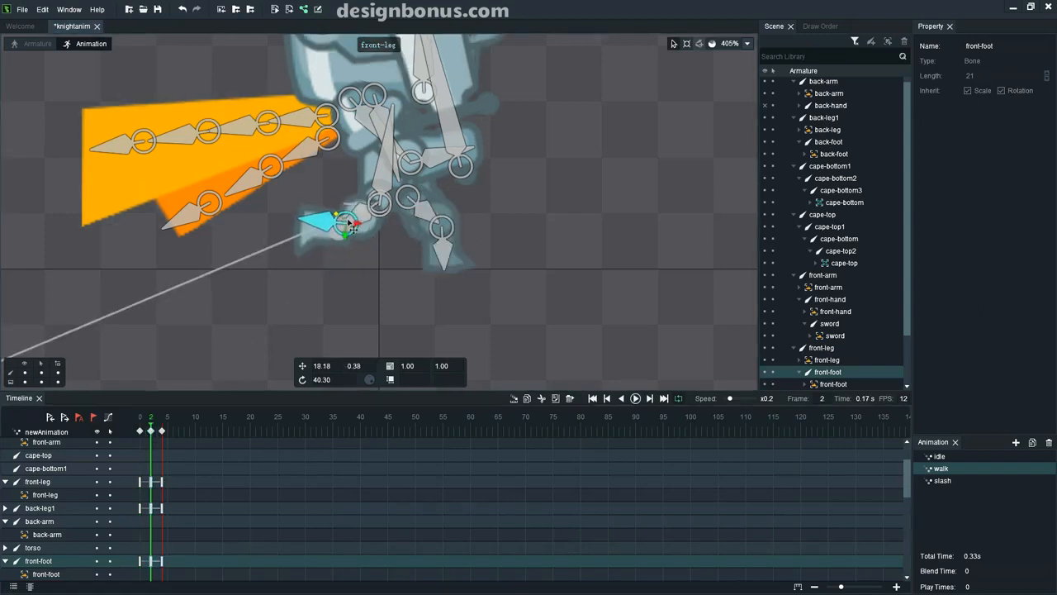
pyautogui.click(162, 417)
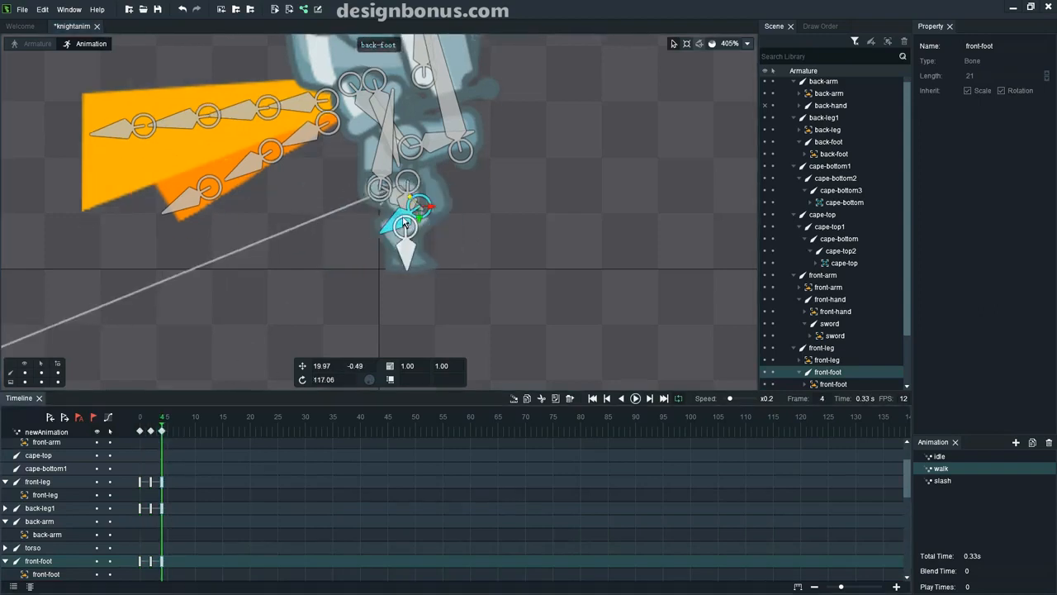
pyautogui.moveTo(423, 213); pyautogui.dragTo(415, 207)
# - Play and stop the walk animation, and scrub between frames 0 and 6 to review the adjusted foot poses
pyautogui.press('space')
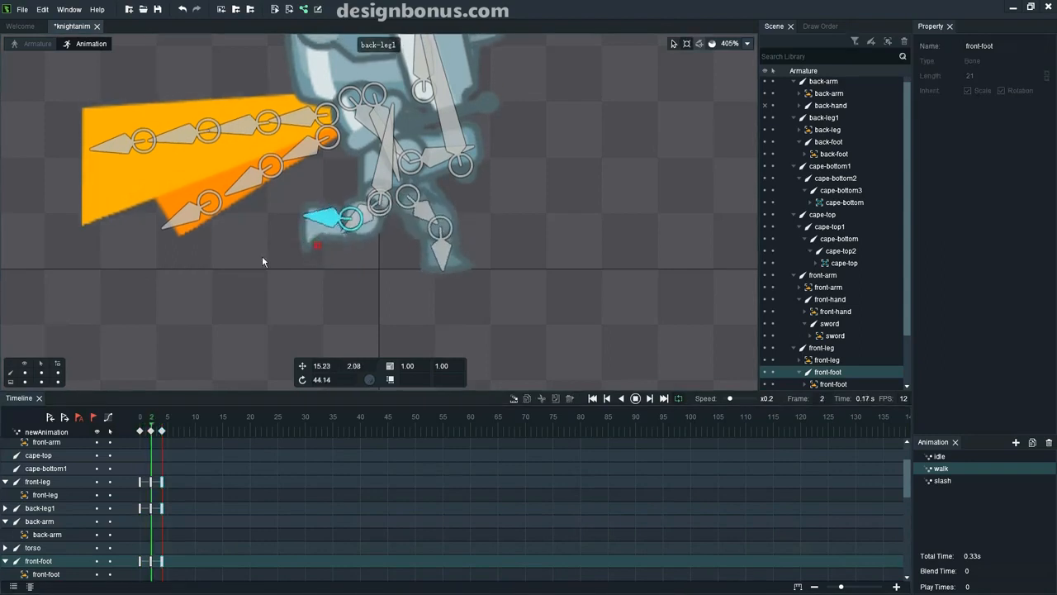
pyautogui.press('space')
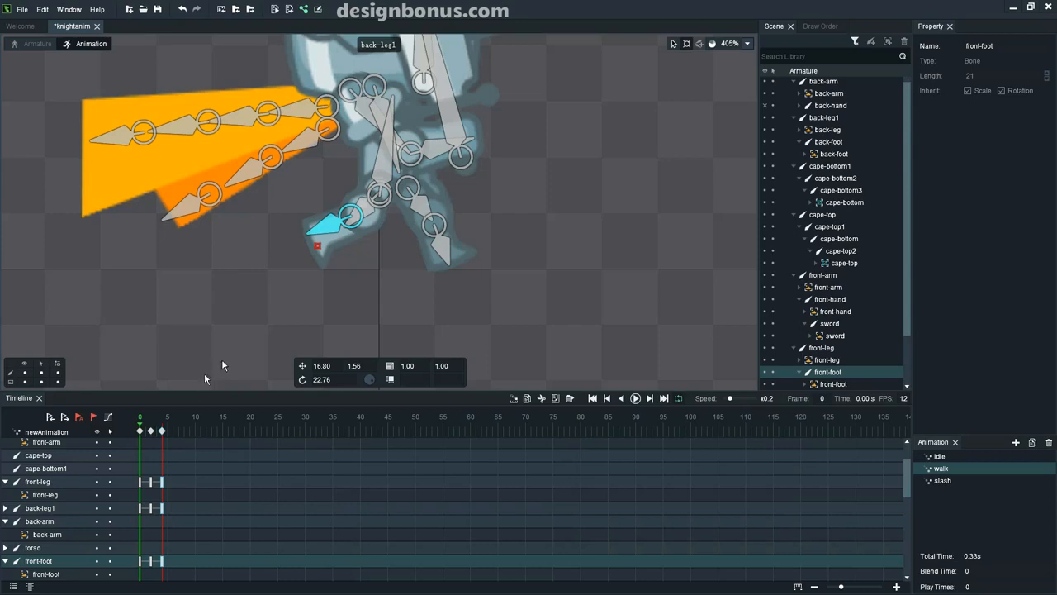
pyautogui.moveTo(141, 427); pyautogui.dragTo(163, 428)
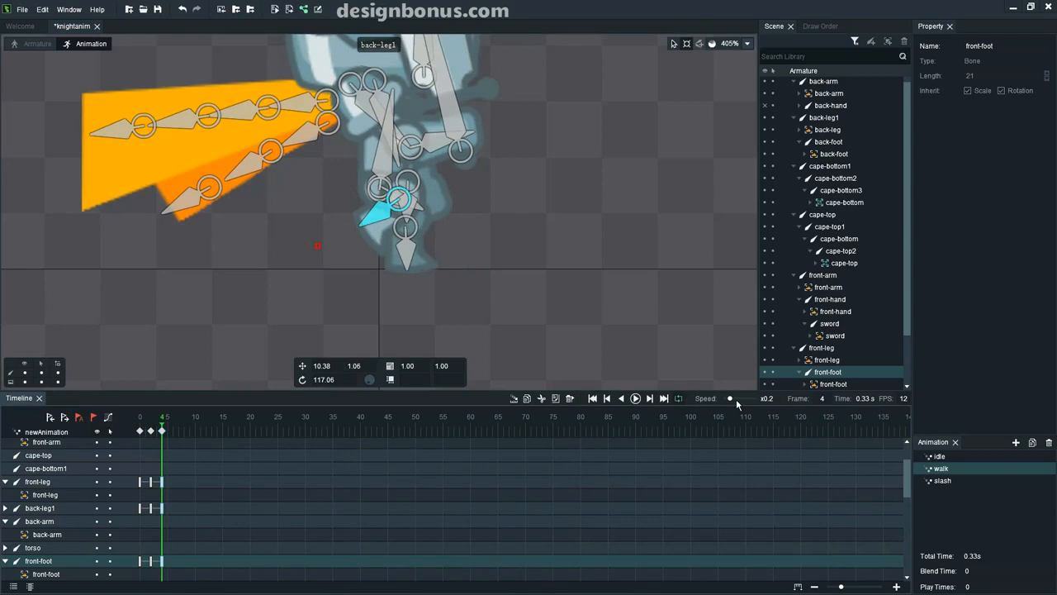
pyautogui.click(172, 429)
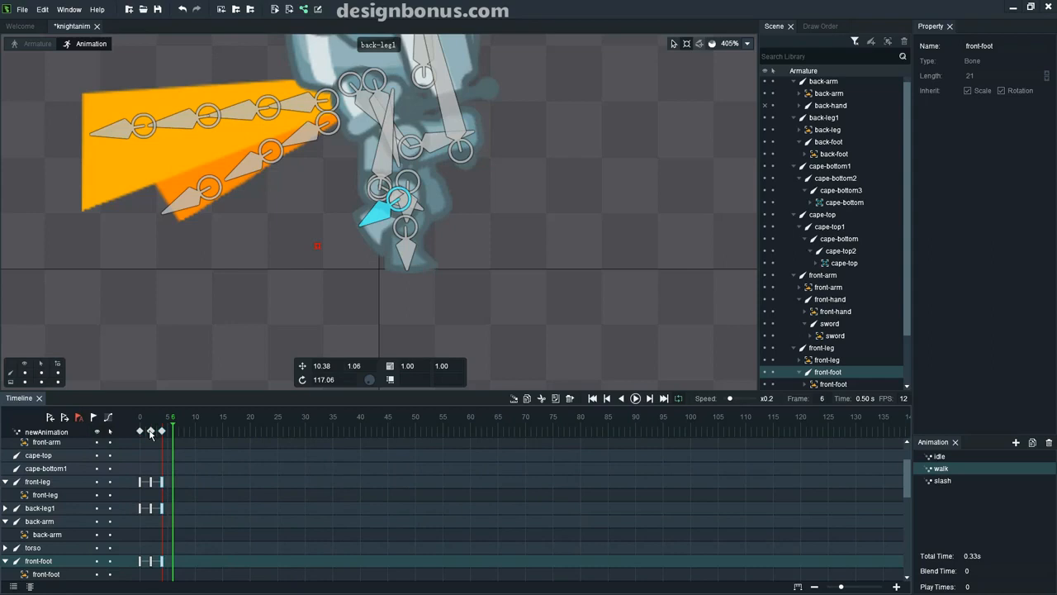
pyautogui.click(166, 430)
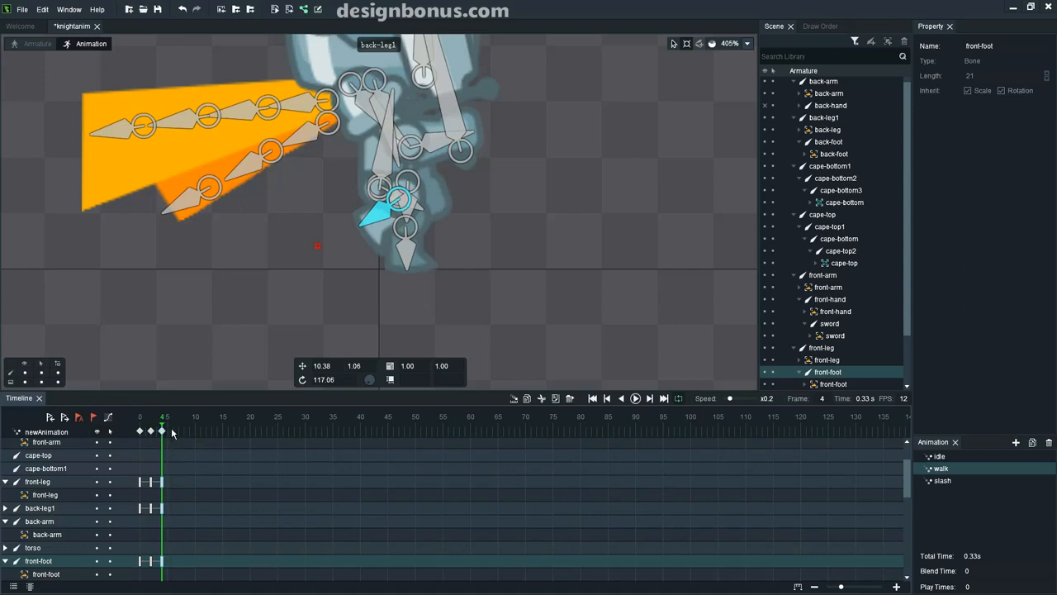
pyautogui.click(173, 430)
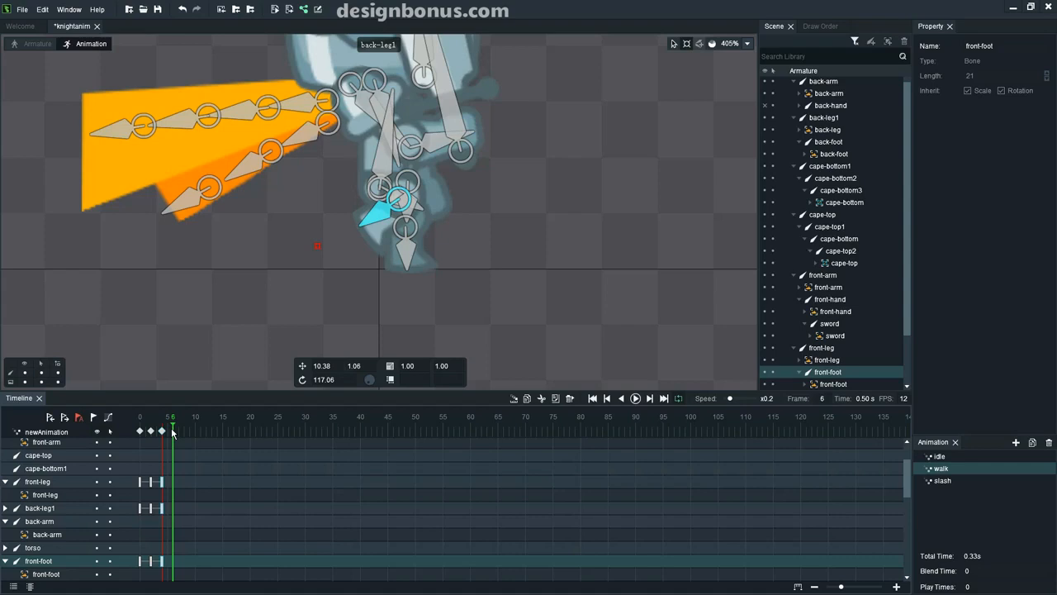
pyautogui.moveTo(151, 430); pyautogui.dragTo(163, 429)
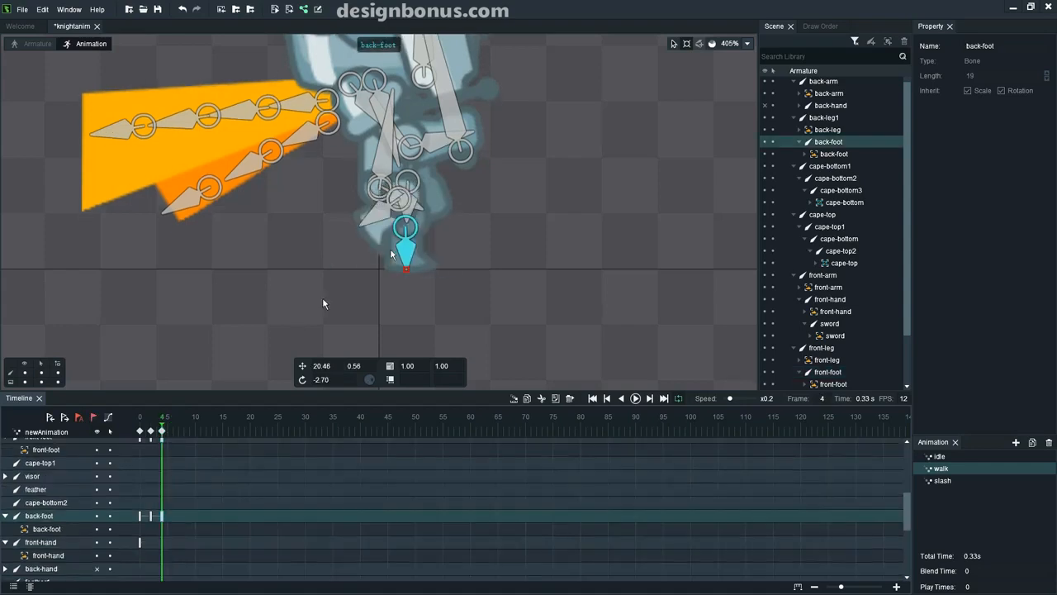
# - Swing the back leg slightly forward at frame 4 and rotate the back-foot bone to about 5.5 degrees
pyautogui.click(407, 221)
pyautogui.moveTo(407, 222); pyautogui.dragTo(410, 269)
pyautogui.click(416, 271)
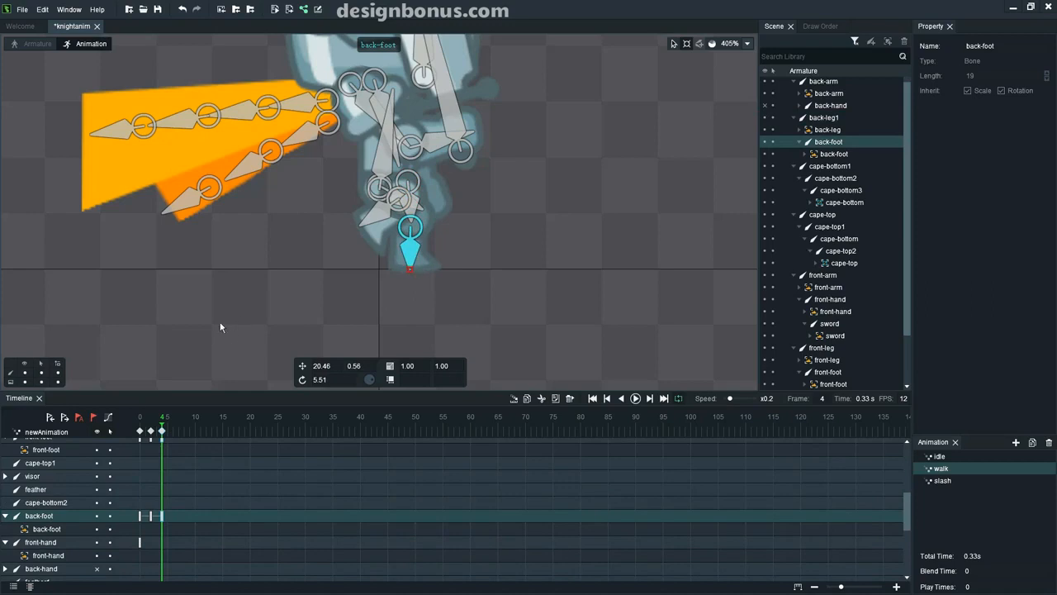
# - Swing the back leg slightly backward at frame 6 and rotate the back-foot bone to about -2.5 degrees
pyautogui.click(172, 429)
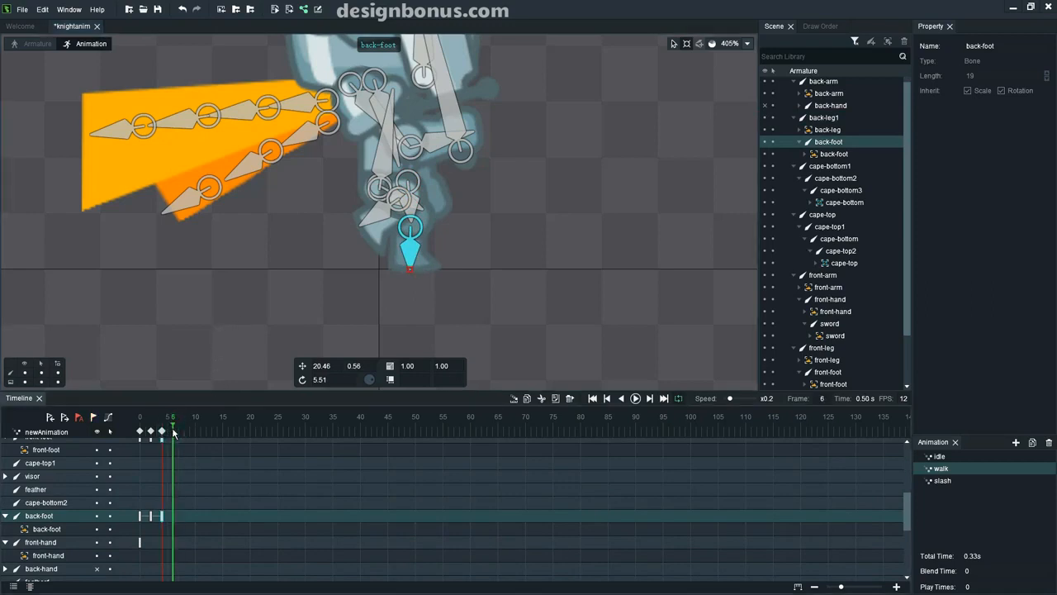
pyautogui.click(410, 207)
pyautogui.moveTo(410, 225); pyautogui.dragTo(405, 227)
pyautogui.click(398, 261)
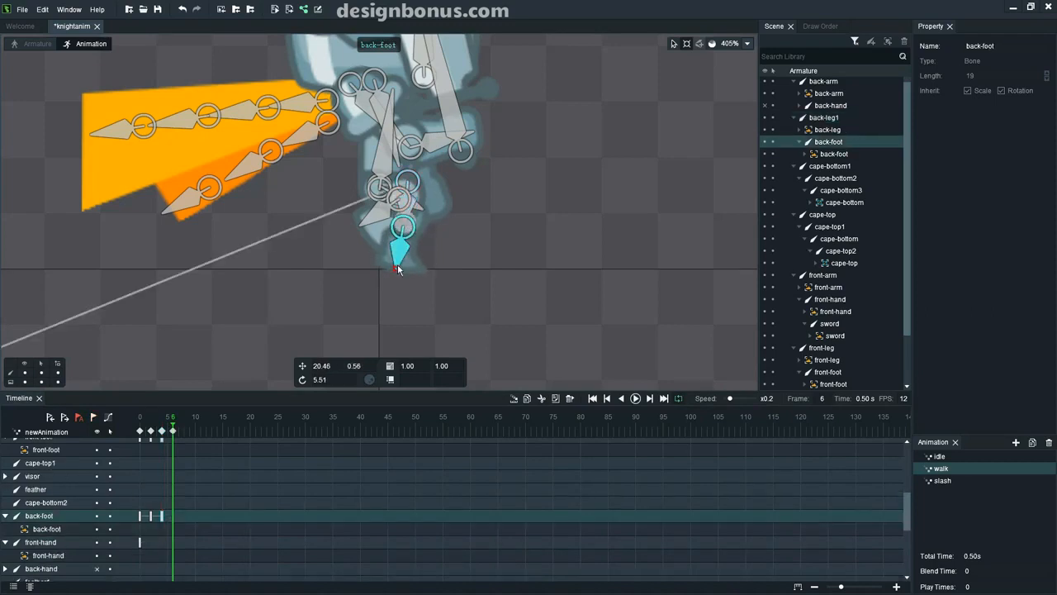
pyautogui.moveTo(398, 269); pyautogui.dragTo(401, 269)
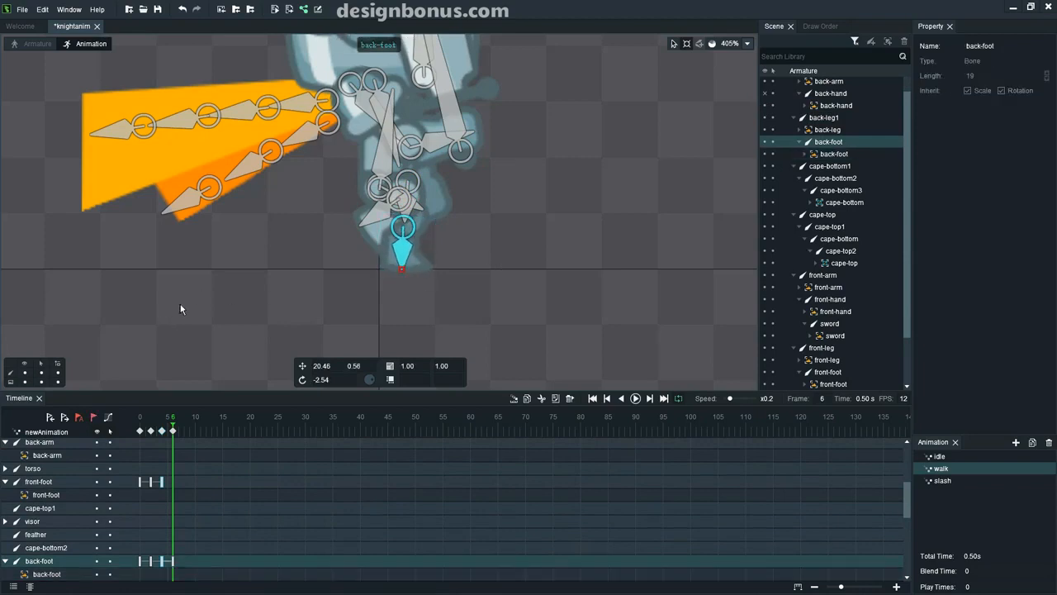
# - Raise the root bone at frame 6 to about Y 53.0, checking the height by playing the animation
pyautogui.scroll(-1, 180, 305)
pyautogui.moveTo(181, 304); pyautogui.dragTo(282, 236)
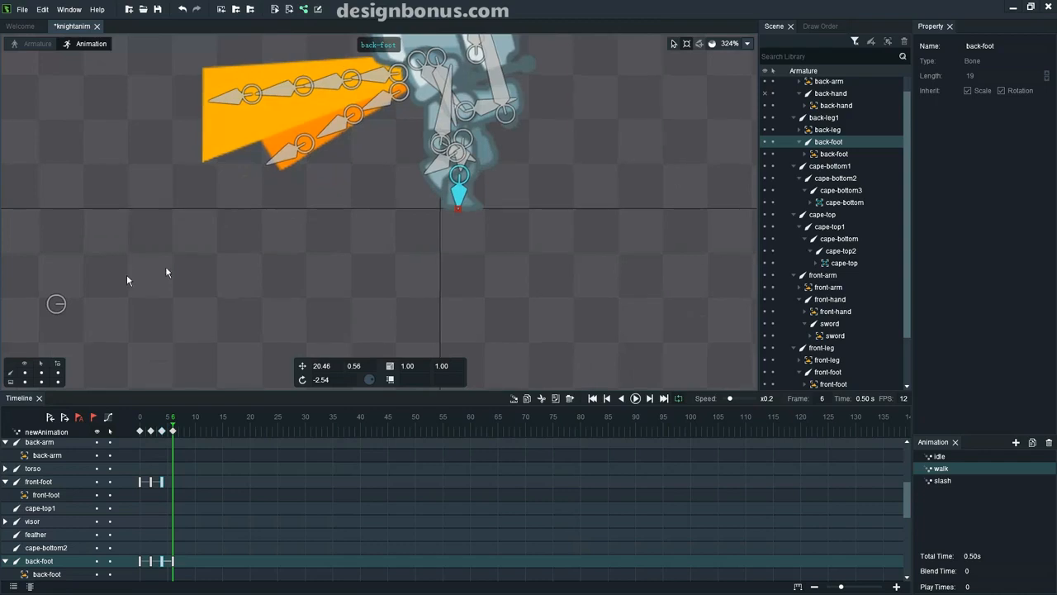
pyautogui.click(57, 305)
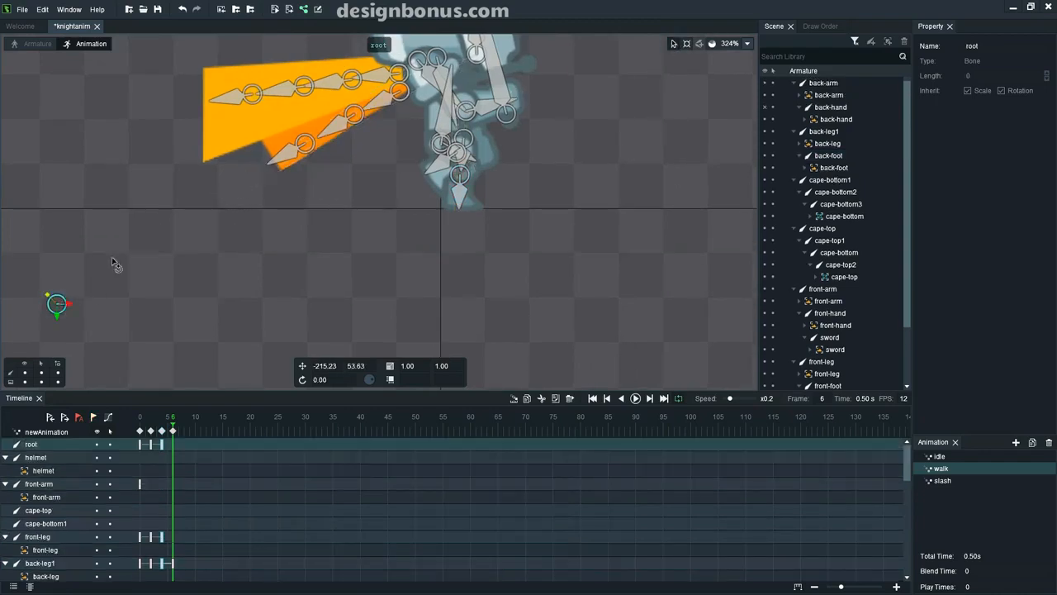
pyautogui.moveTo(57, 317); pyautogui.dragTo(58, 311)
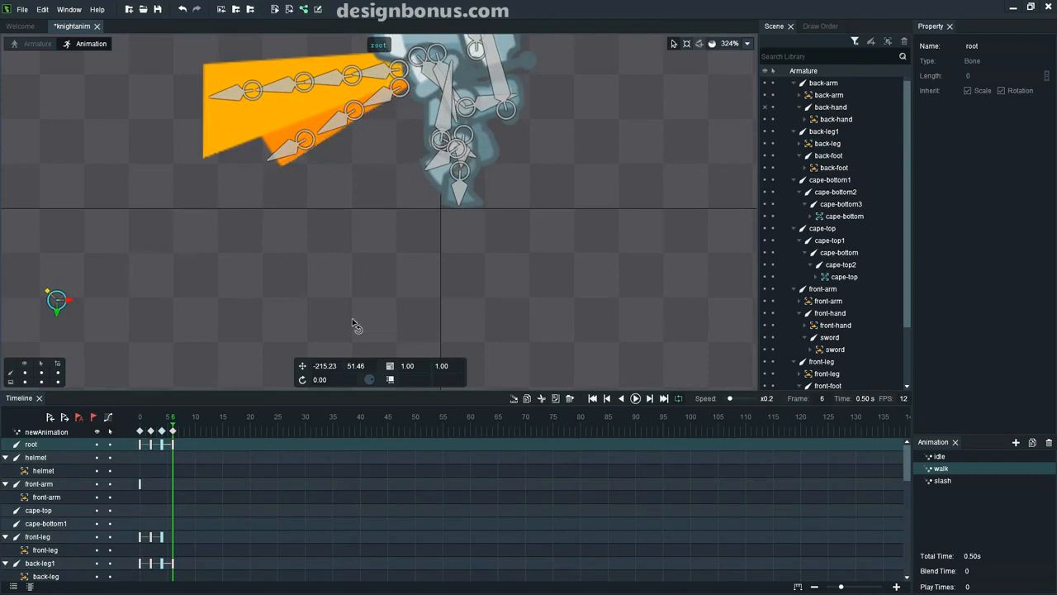
pyautogui.press('space')
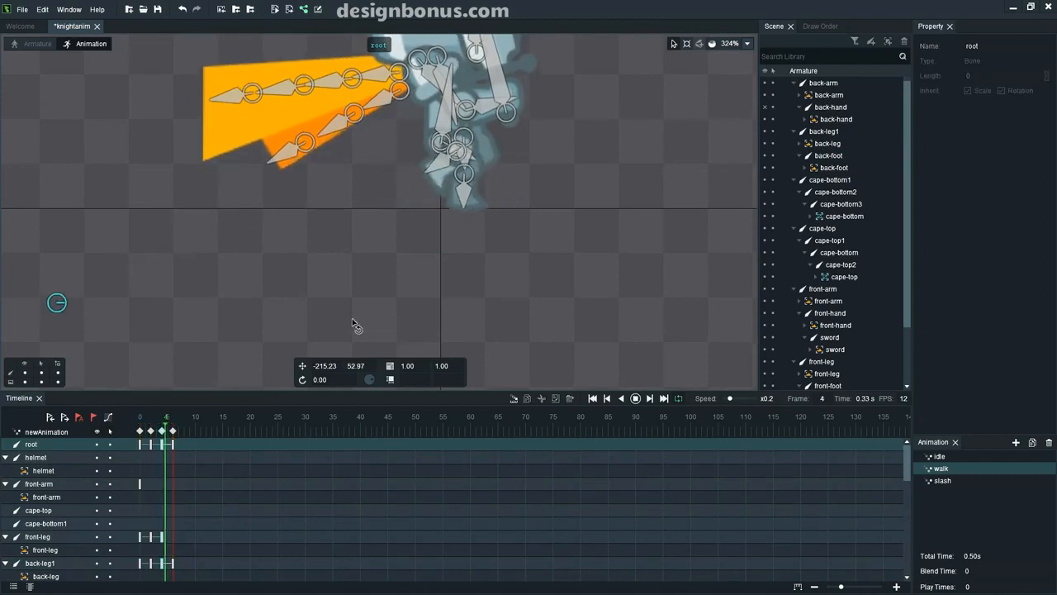
pyautogui.press('space')
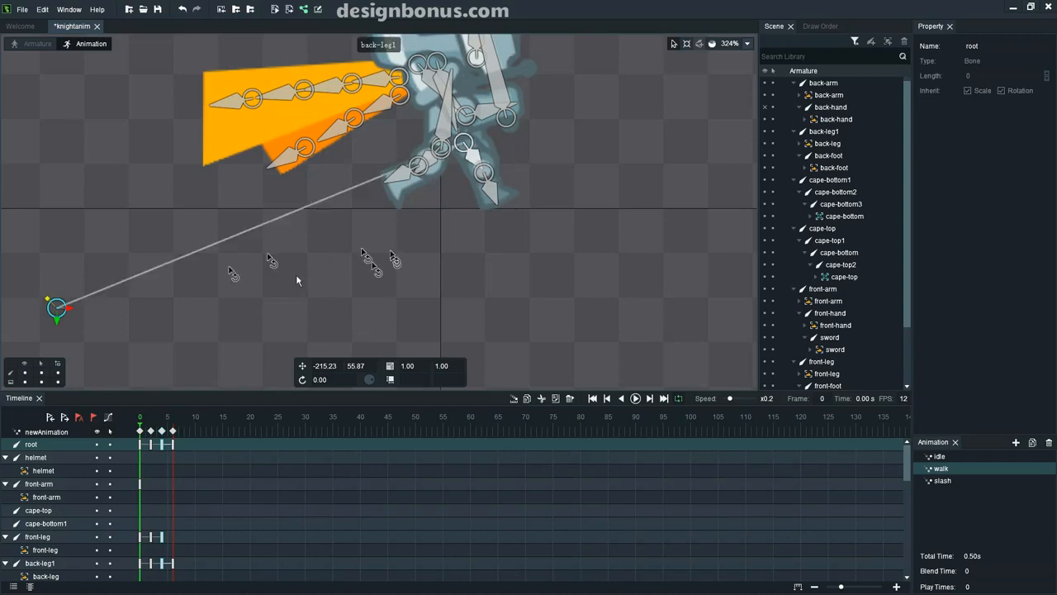
pyautogui.click(172, 418)
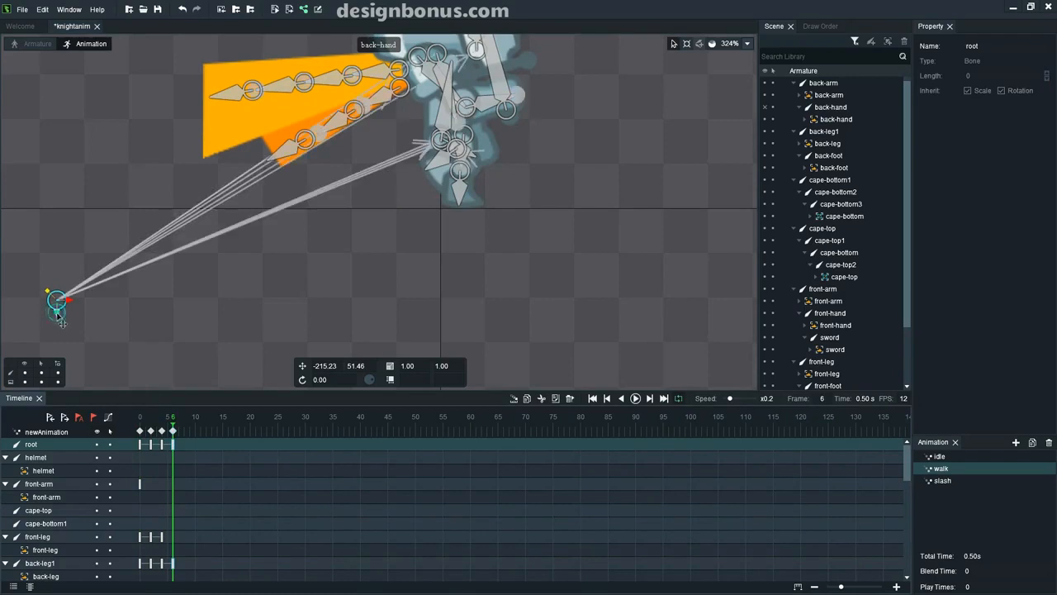
pyautogui.moveTo(57, 313); pyautogui.dragTo(57, 319)
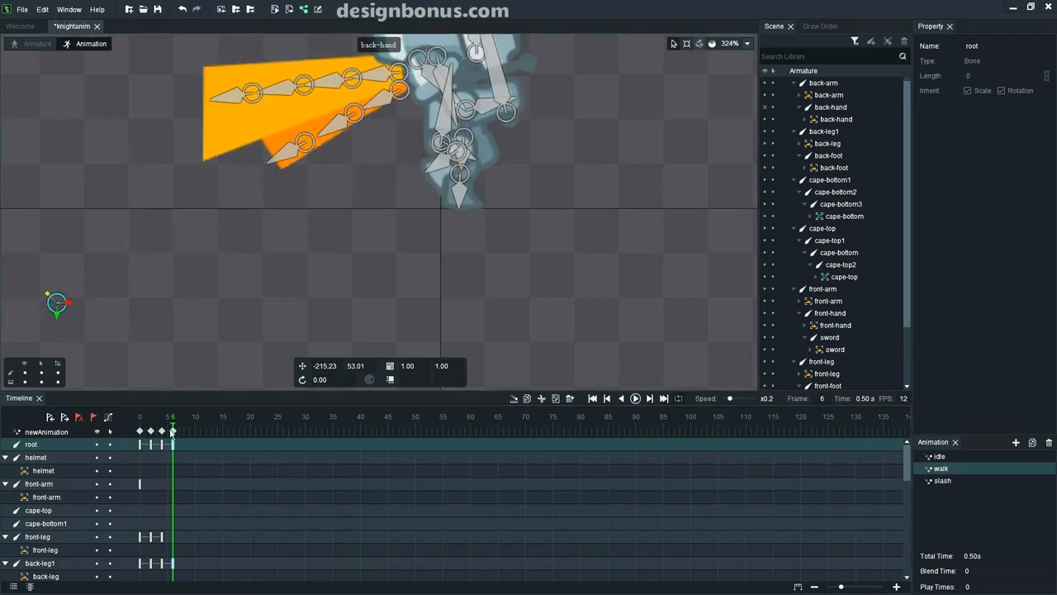
# - Compare the poses from frame 0 to 6, lower the root bone at frame 4 to about Y 54.6, and play the result
pyautogui.click(163, 435)
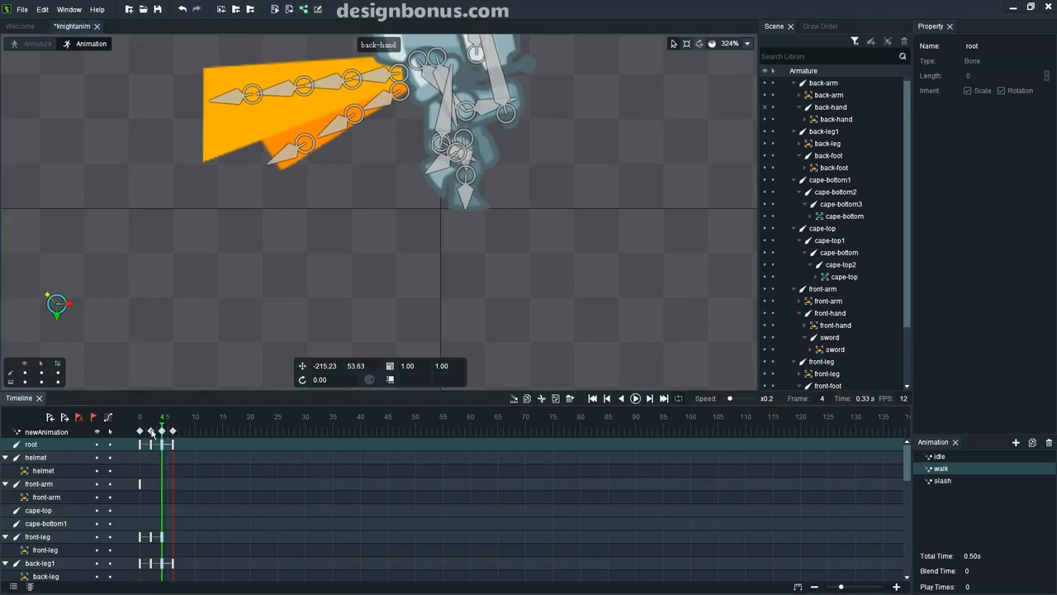
pyautogui.click(141, 433)
pyautogui.click(152, 434)
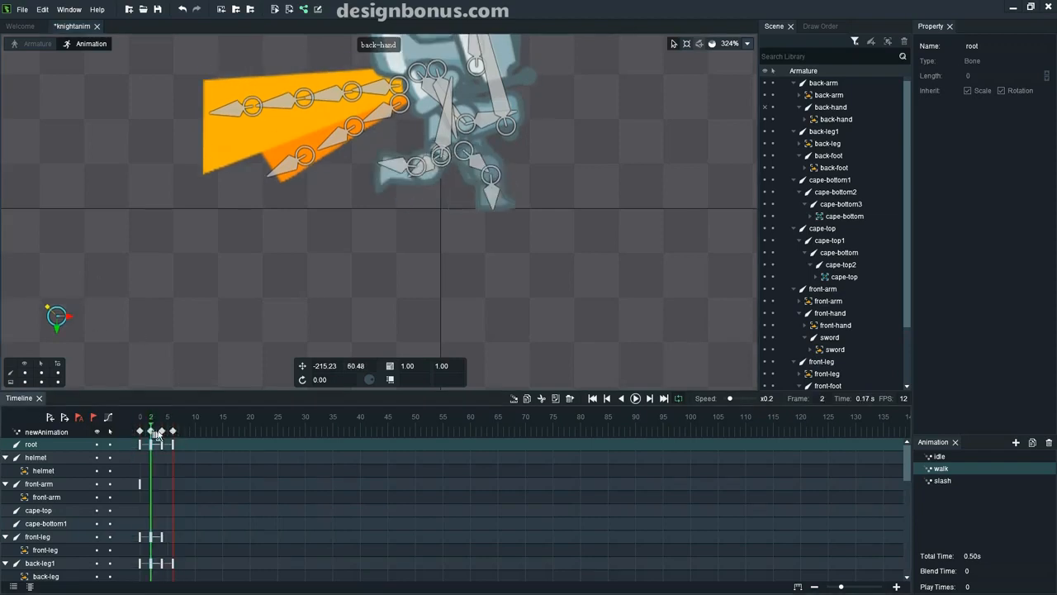
pyautogui.click(162, 433)
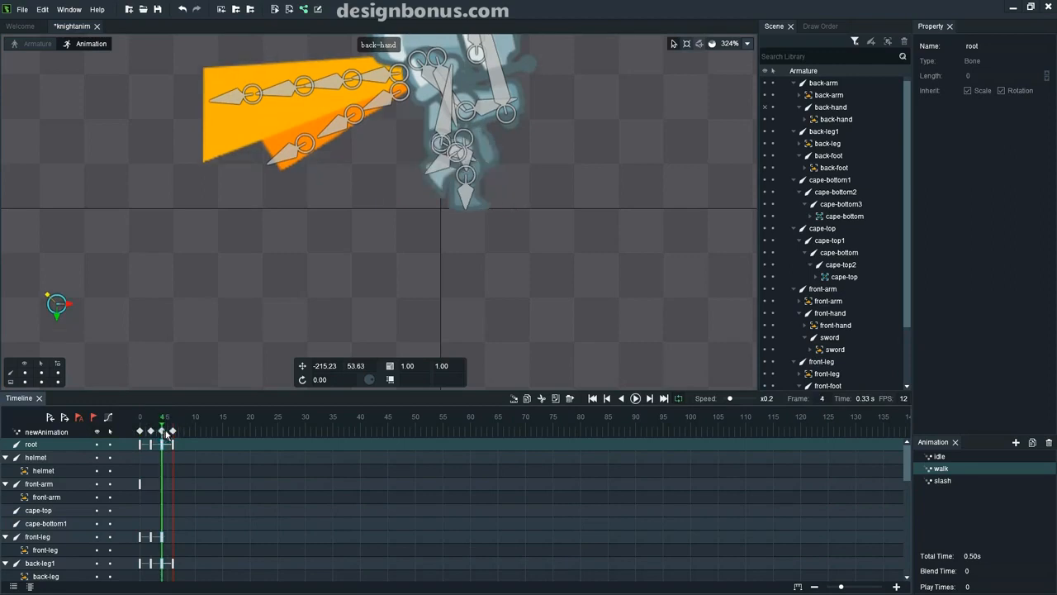
pyautogui.click(171, 433)
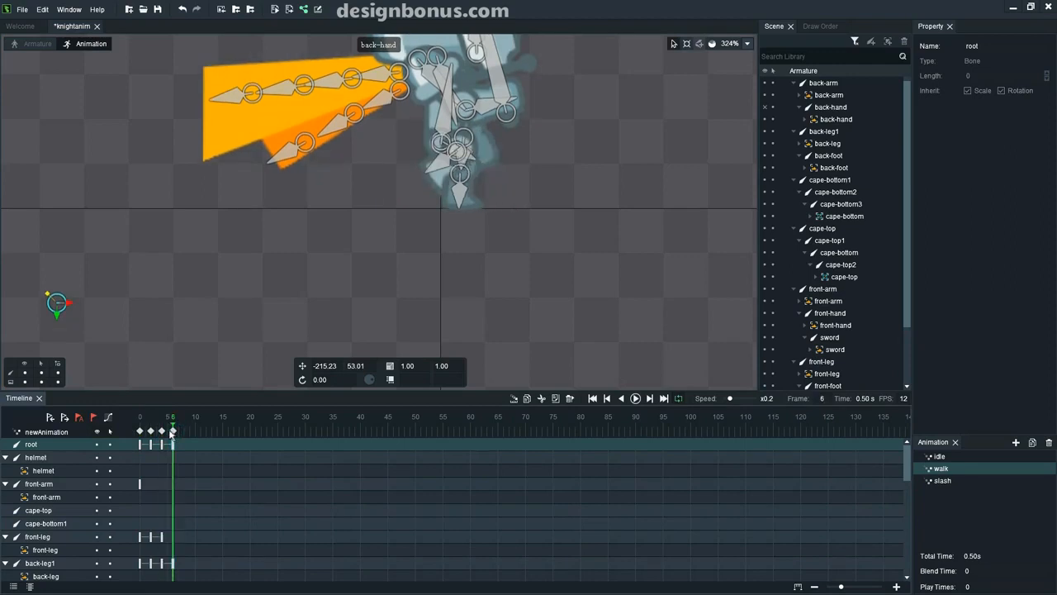
pyautogui.click(162, 433)
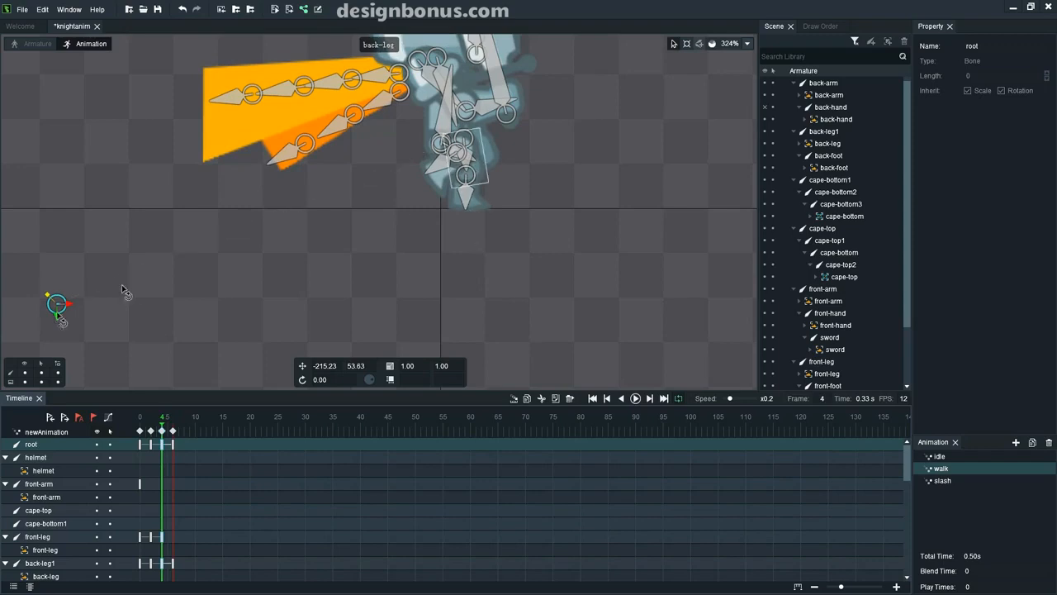
pyautogui.moveTo(59, 322); pyautogui.dragTo(60, 324)
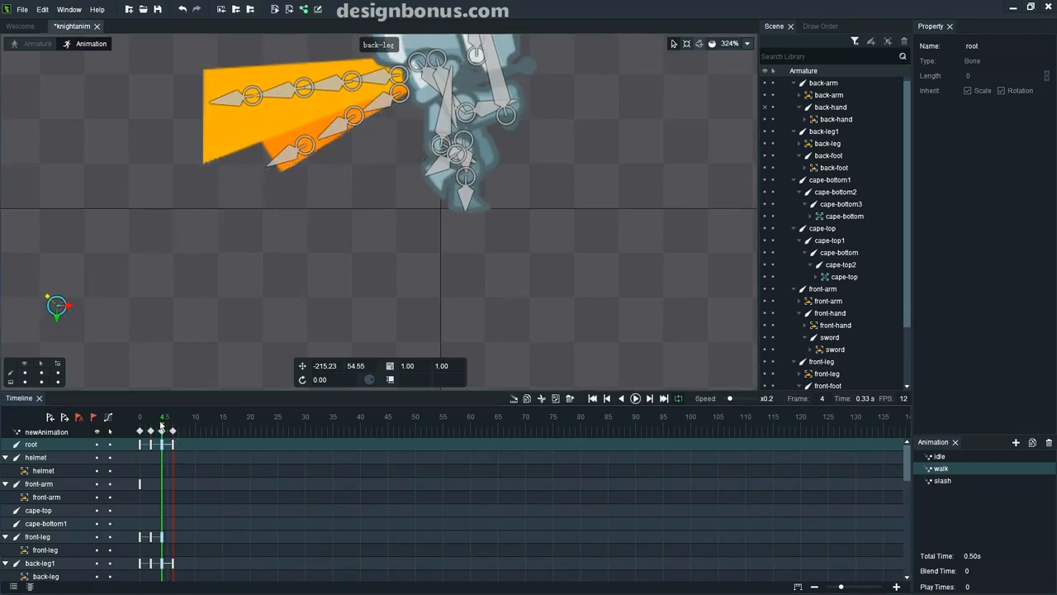
pyautogui.press('space')
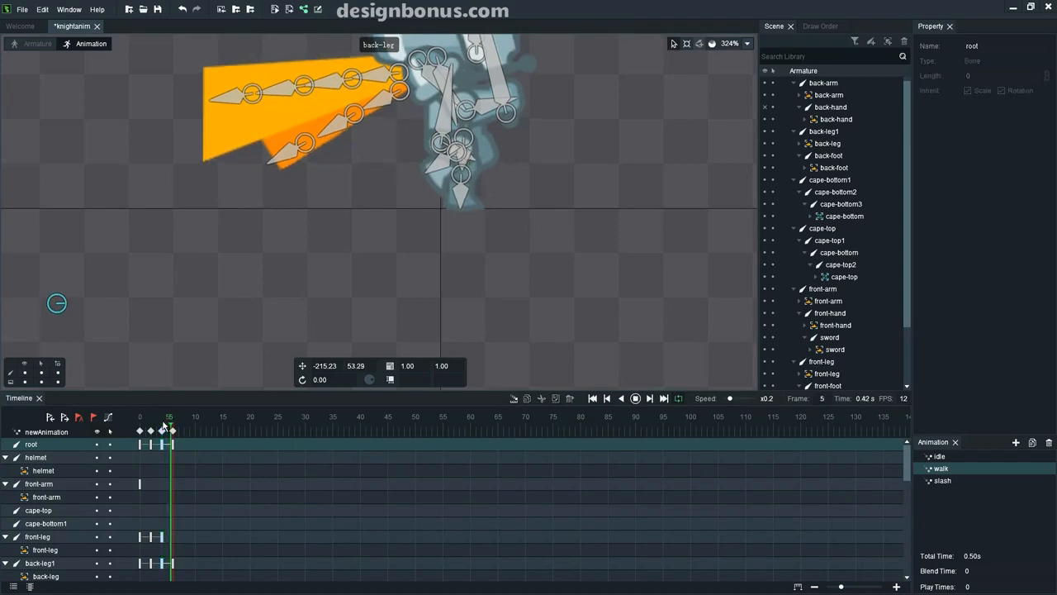
pyautogui.press('space')
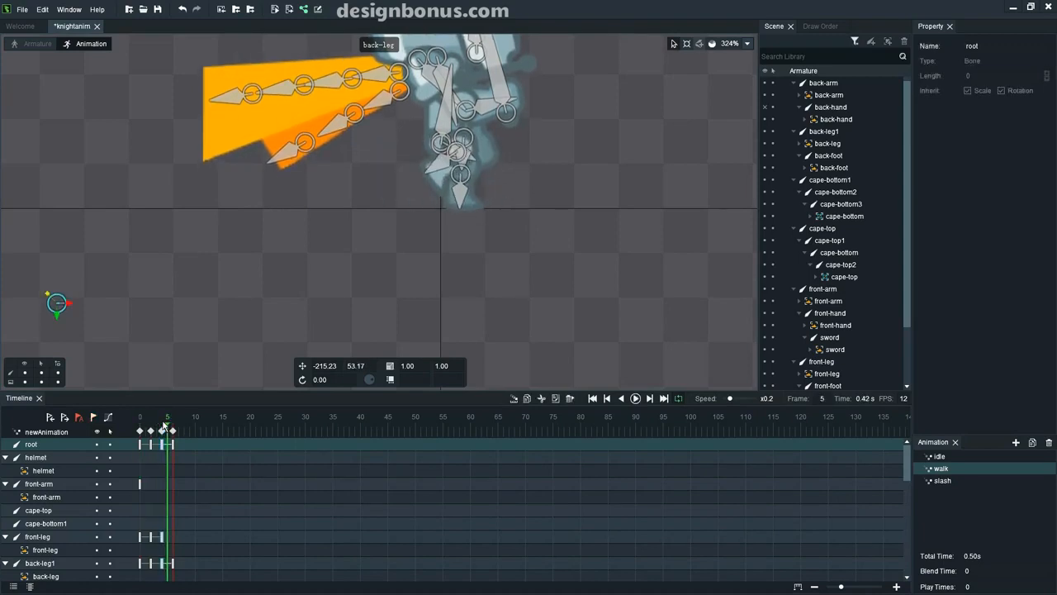
# - Pose the front leg at frame 6 by rotating the front-foot bone to about 54.9 degrees and moving the front-leg bone forward to about X 219.5
pyautogui.click(468, 206)
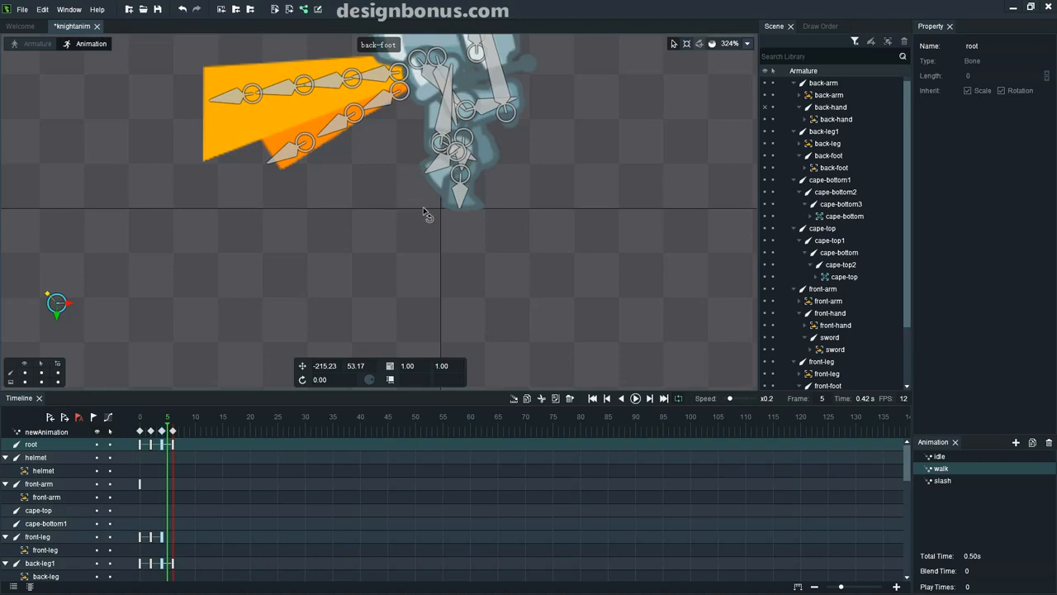
pyautogui.scroll(2, 520, 212)
pyautogui.click(521, 130)
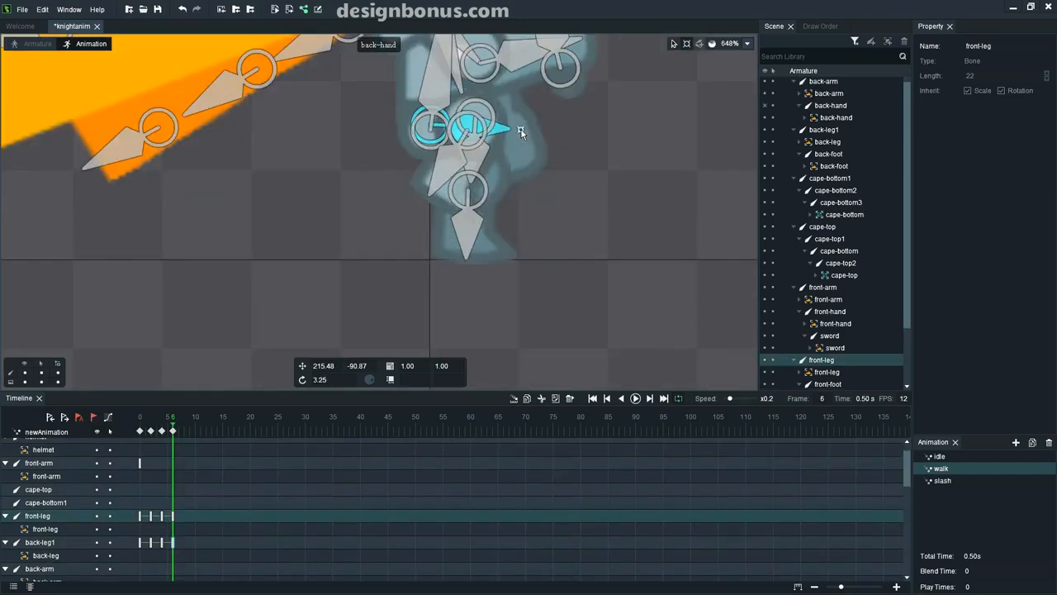
pyautogui.click(453, 169)
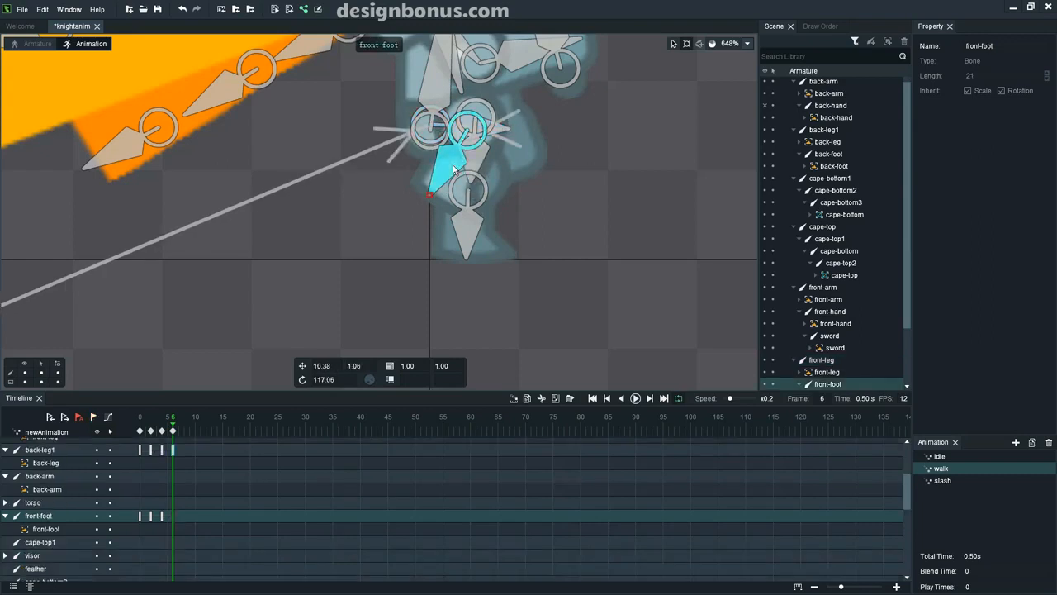
pyautogui.moveTo(437, 191); pyautogui.dragTo(505, 189)
pyautogui.click(561, 184)
pyautogui.click(525, 167)
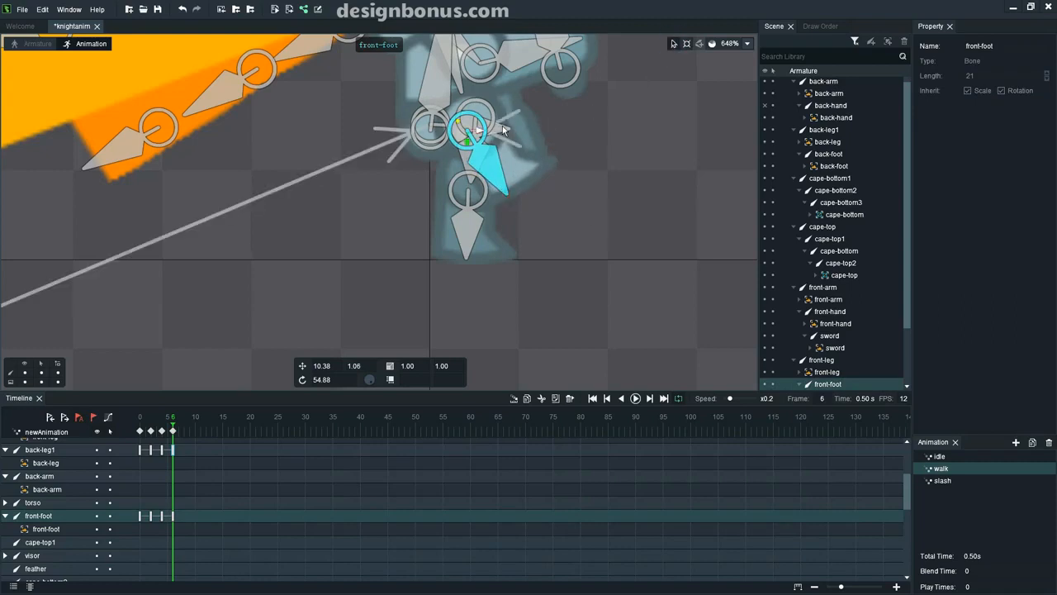
pyautogui.click(436, 131)
pyautogui.moveTo(436, 130); pyautogui.dragTo(455, 129)
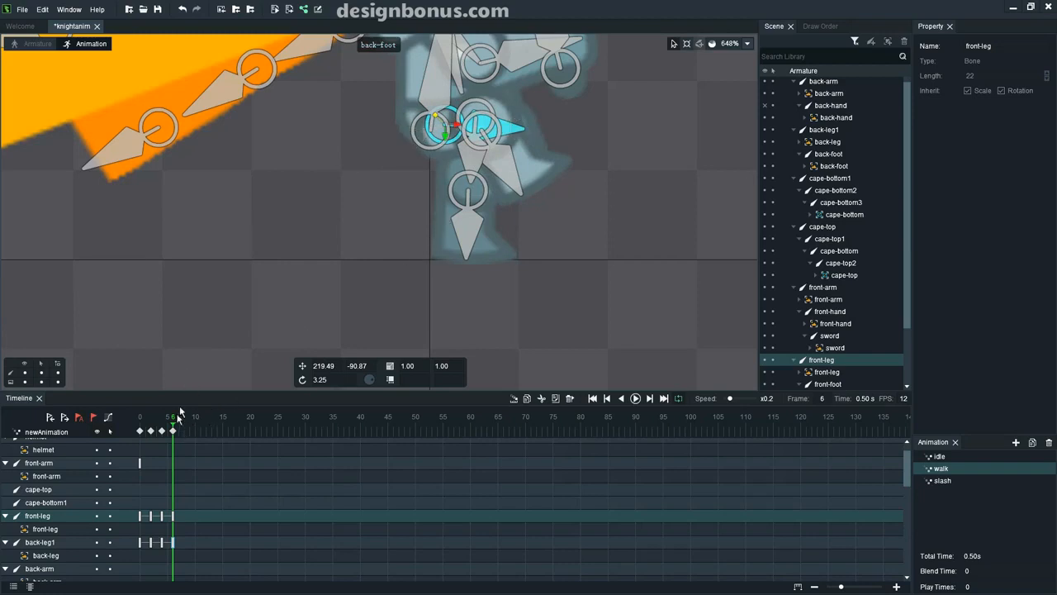
# - Play the walk animation with the bones hidden to check the leg poses from frame 0 to 6
pyautogui.moveTo(173, 426)
pyautogui.mouseDown()
pyautogui.moveTo(139, 429)
pyautogui.moveTo(182, 427)
pyautogui.moveTo(174, 427)
pyautogui.mouseUp()
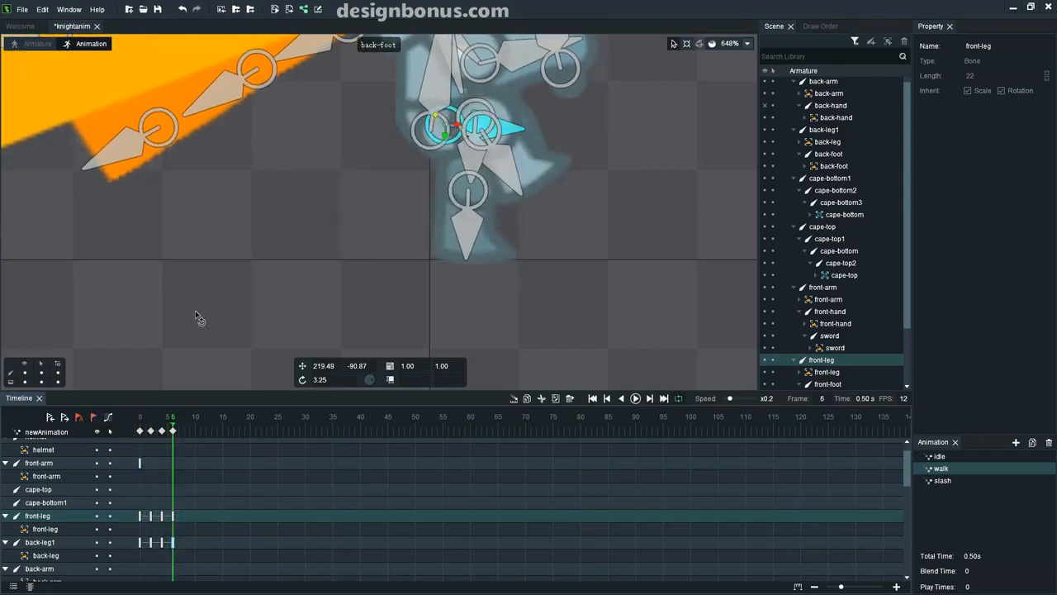
pyautogui.press('h')
pyautogui.press('space')
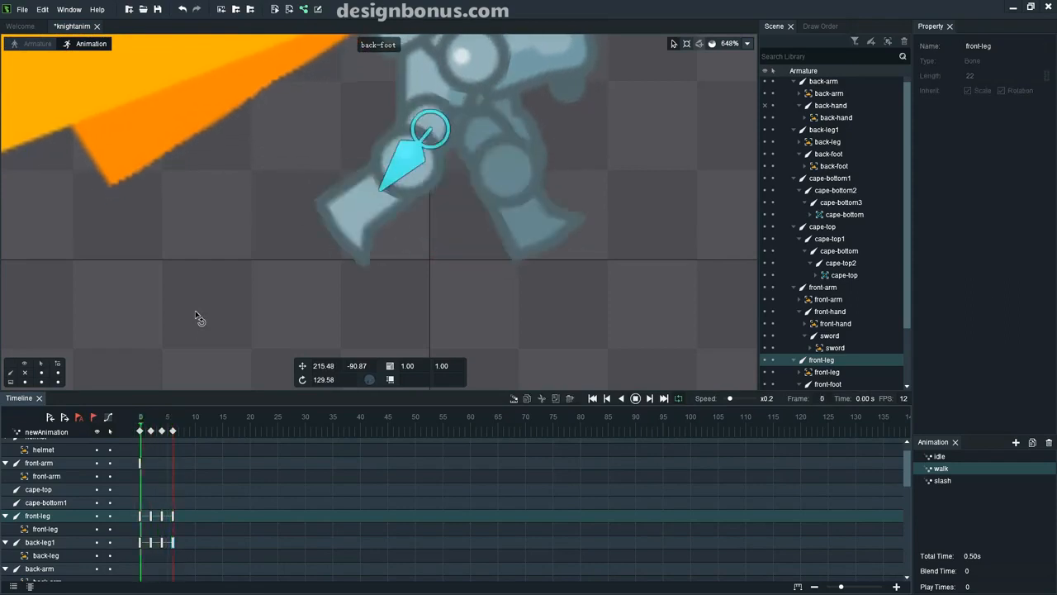
pyautogui.press('space')
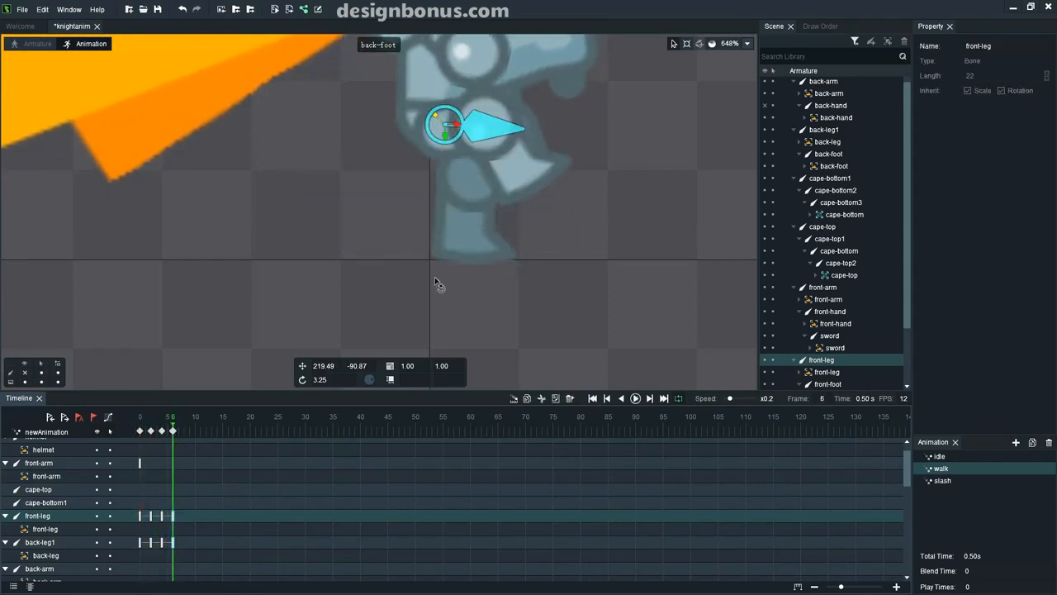
# - Pose the back leg at frame 8 by rotating the back-leg1 bone to about 120.7 degrees and the back-foot bone to about 9.2 degrees
pyautogui.click(183, 433)
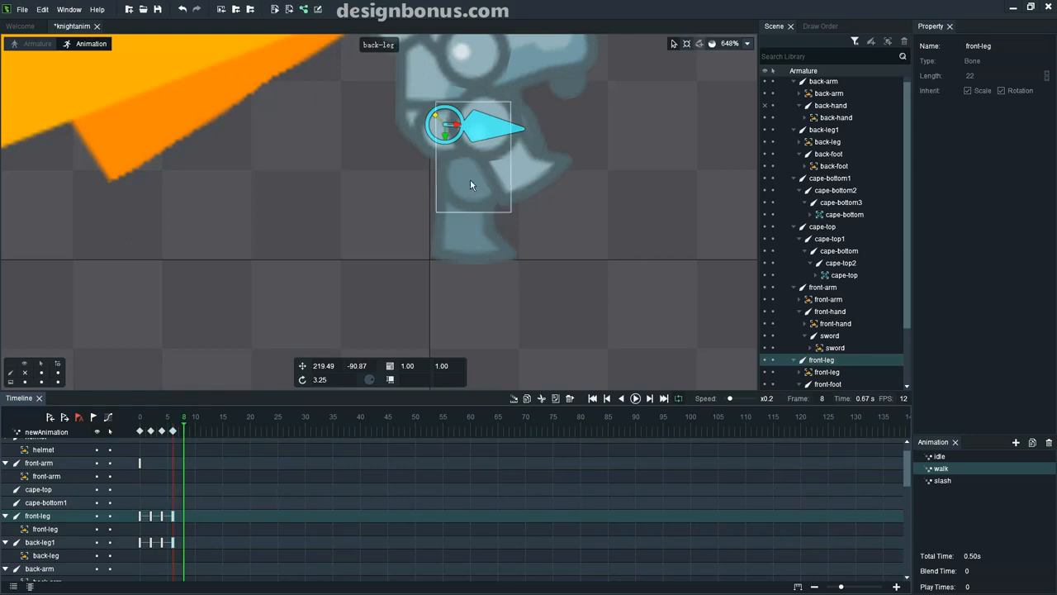
pyautogui.press('h')
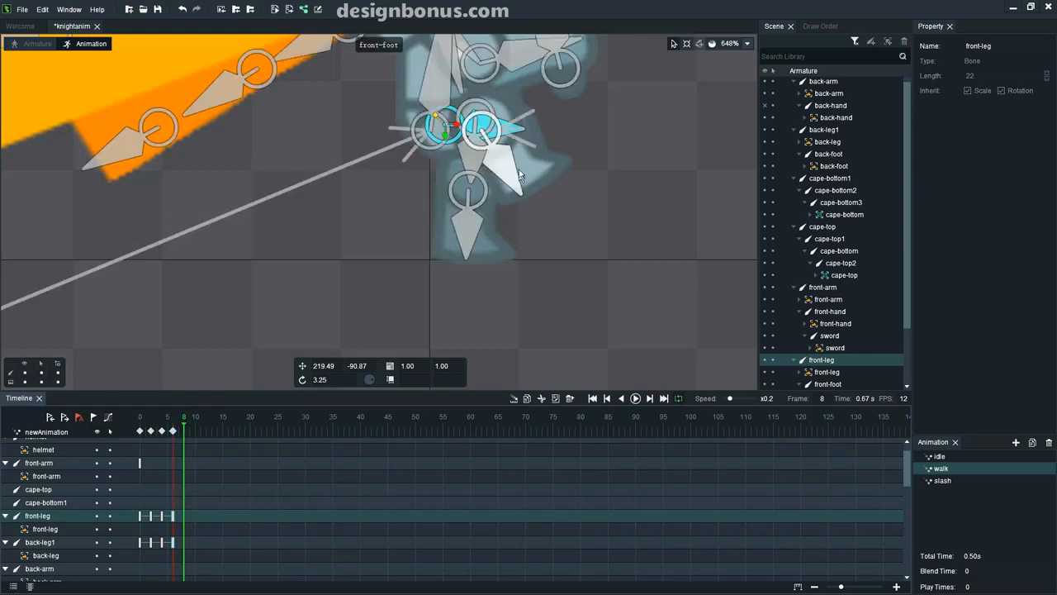
pyautogui.click(475, 163)
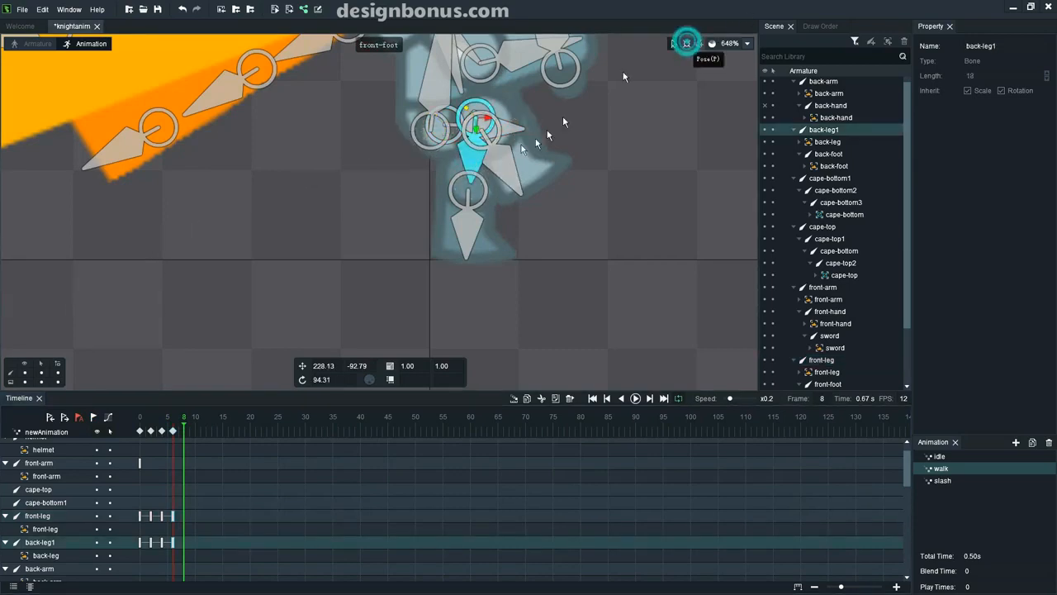
pyautogui.moveTo(470, 186); pyautogui.dragTo(439, 181)
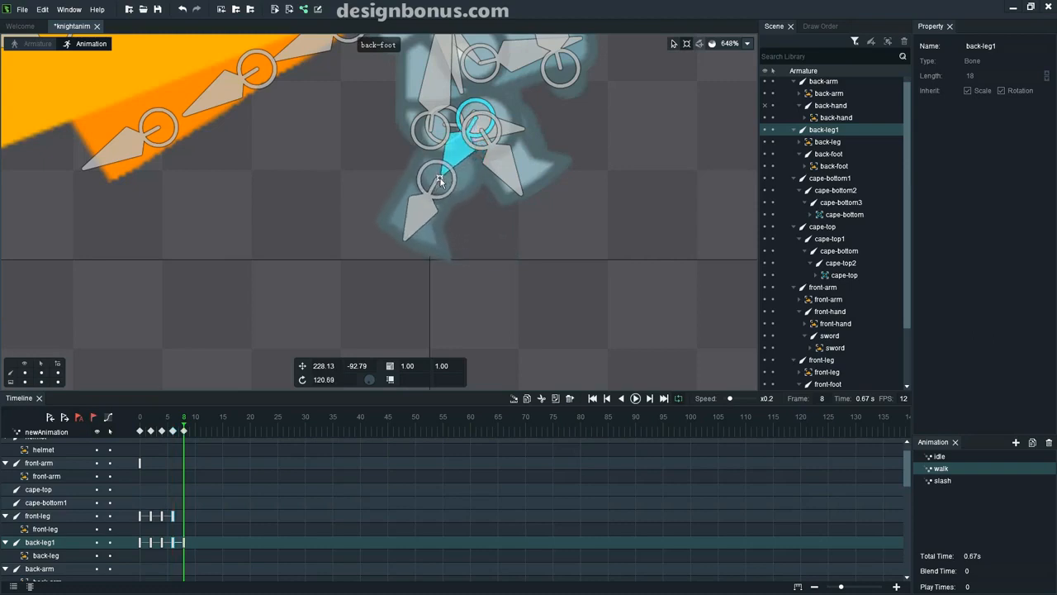
pyautogui.click(413, 225)
pyautogui.moveTo(404, 240); pyautogui.dragTo(396, 231)
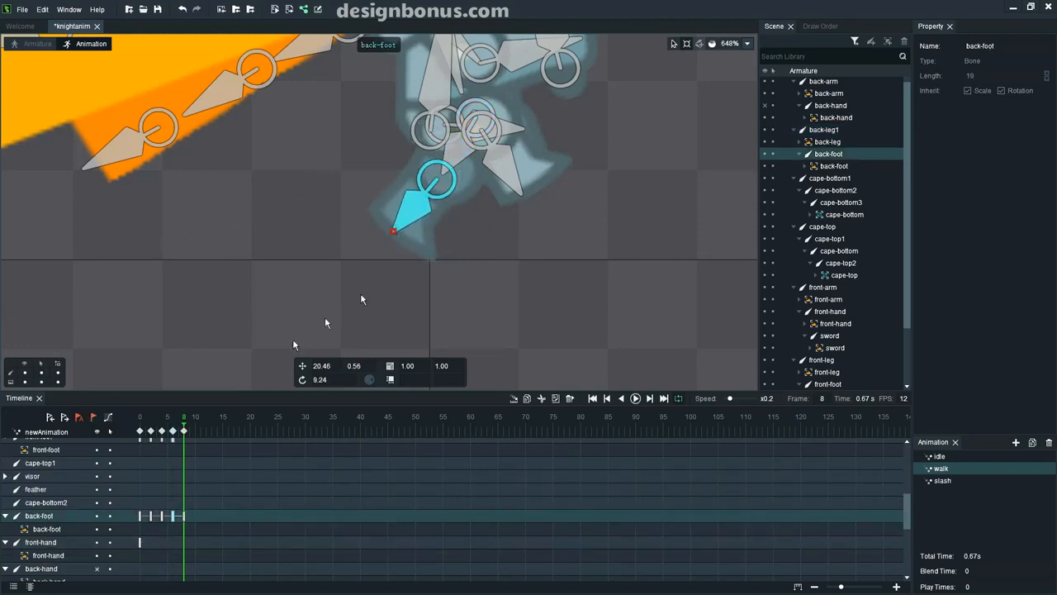
# - Swing the front leg down at frame 8, rotate the front-foot bone to about 32.3 degrees and move it to about X 15.8, Y 3.2
pyautogui.click(520, 130)
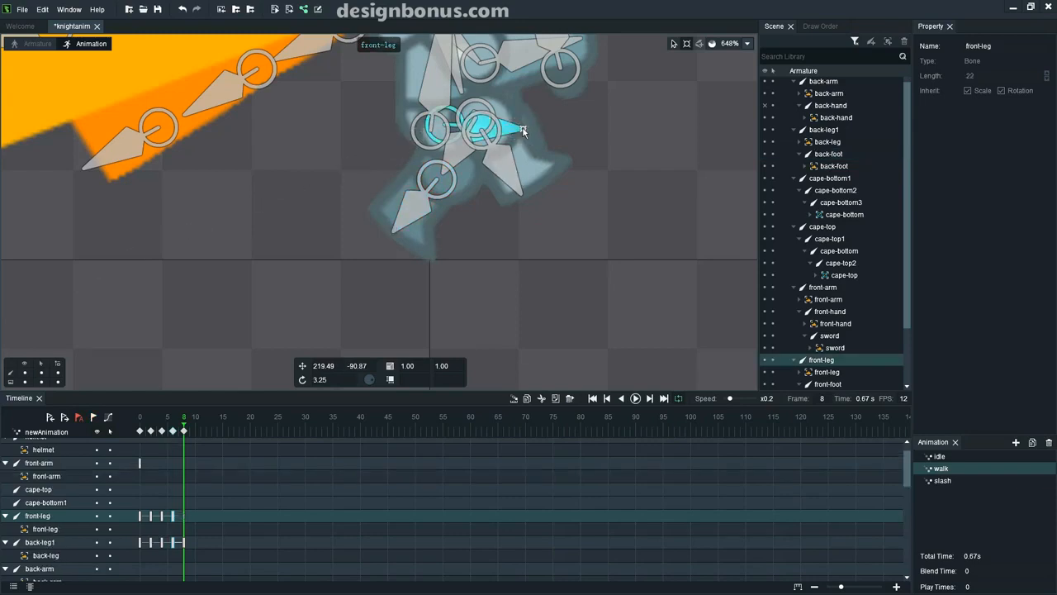
pyautogui.moveTo(521, 136); pyautogui.dragTo(513, 161)
pyautogui.click(478, 199)
pyautogui.moveTo(482, 217); pyautogui.dragTo(515, 207)
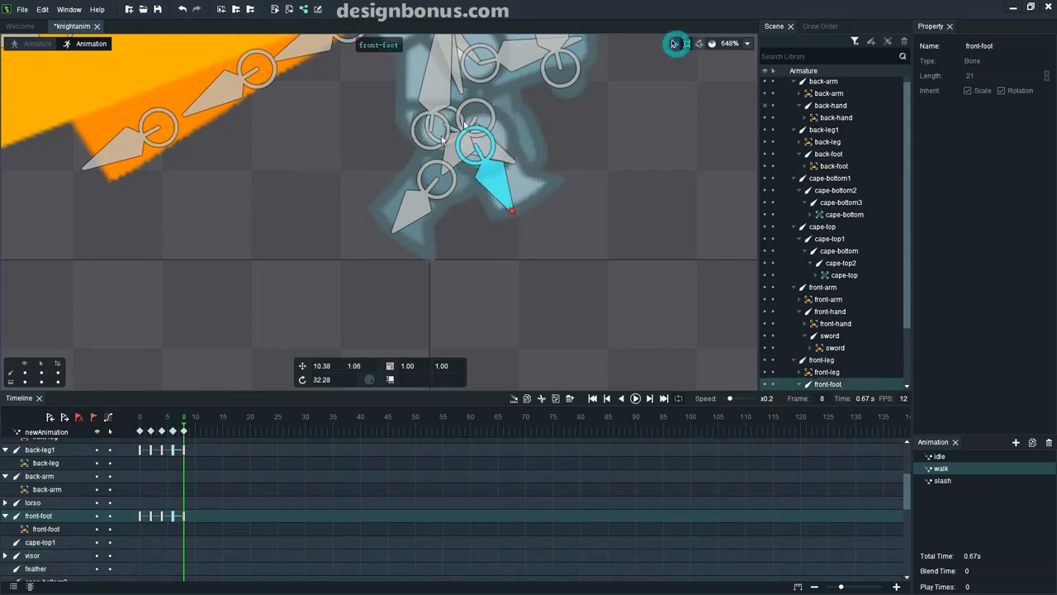
pyautogui.moveTo(483, 149); pyautogui.dragTo(494, 164)
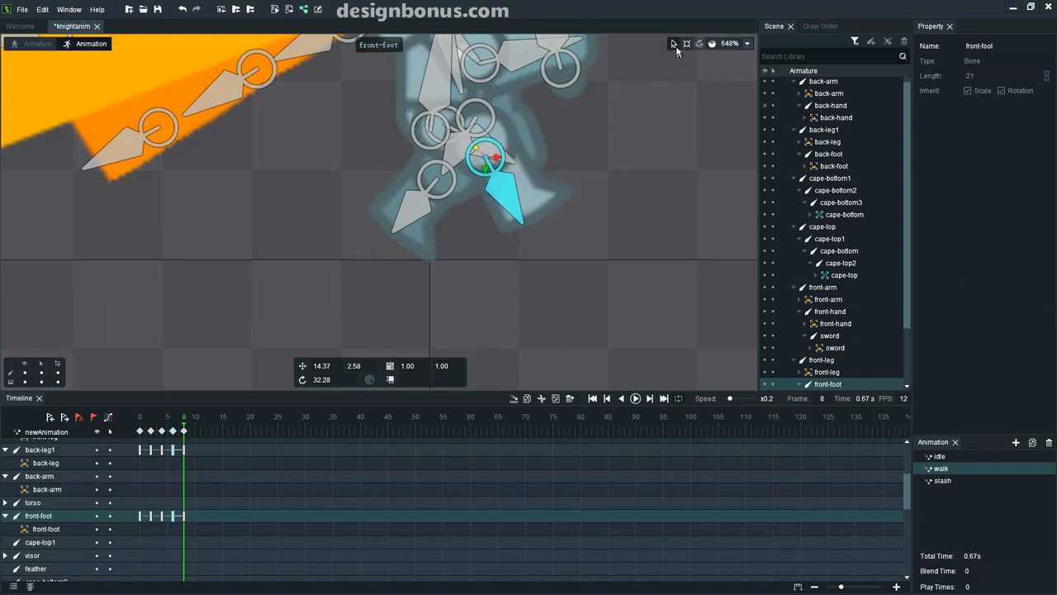
pyautogui.click(674, 45)
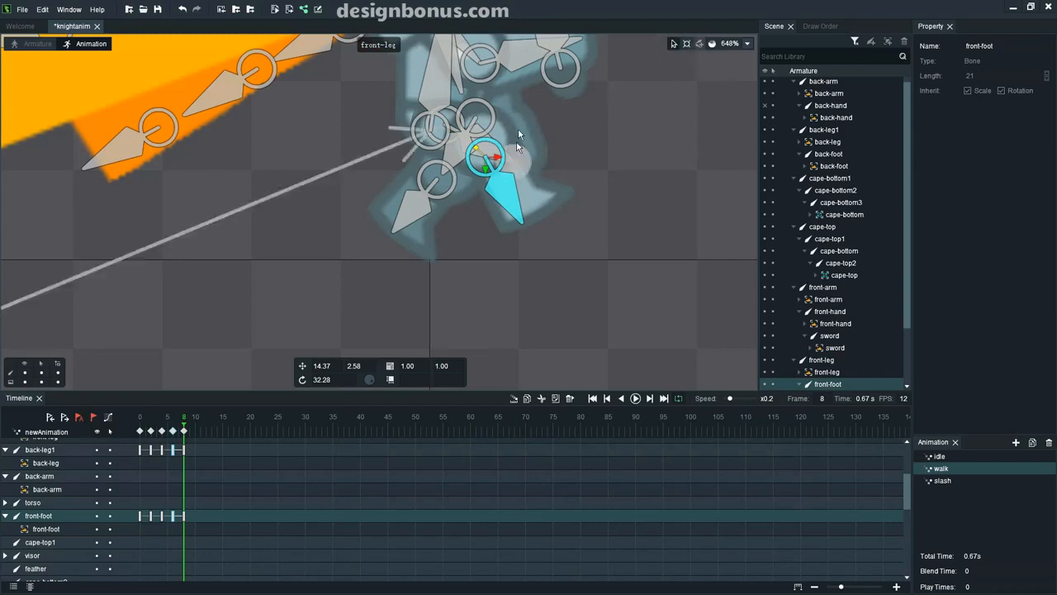
pyautogui.moveTo(484, 158); pyautogui.dragTo(488, 163)
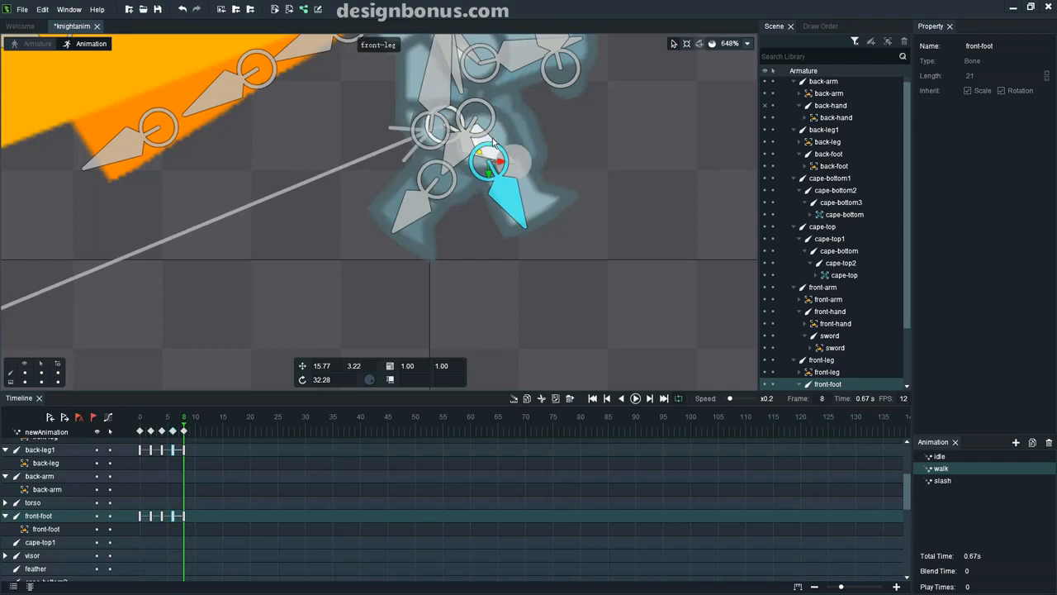
# - Rotate the front-leg bone to about 31.1 degrees and the front-foot bone to about 3.9 degrees at frame 8
pyautogui.click(507, 157)
pyautogui.click(684, 45)
pyautogui.moveTo(516, 161); pyautogui.dragTo(514, 168)
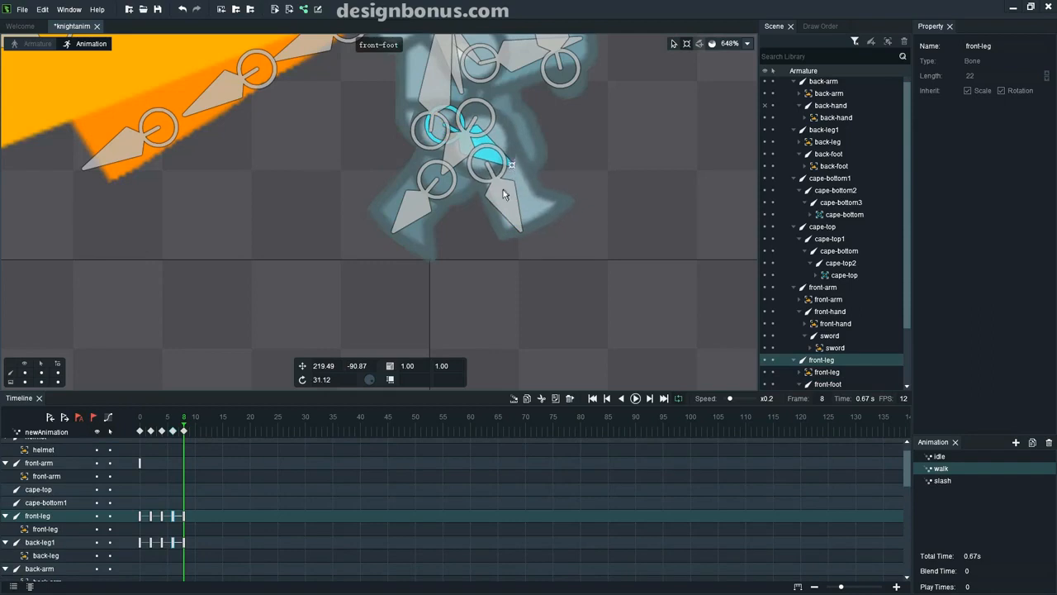
pyautogui.click(518, 225)
pyautogui.moveTo(522, 229); pyautogui.dragTo(546, 207)
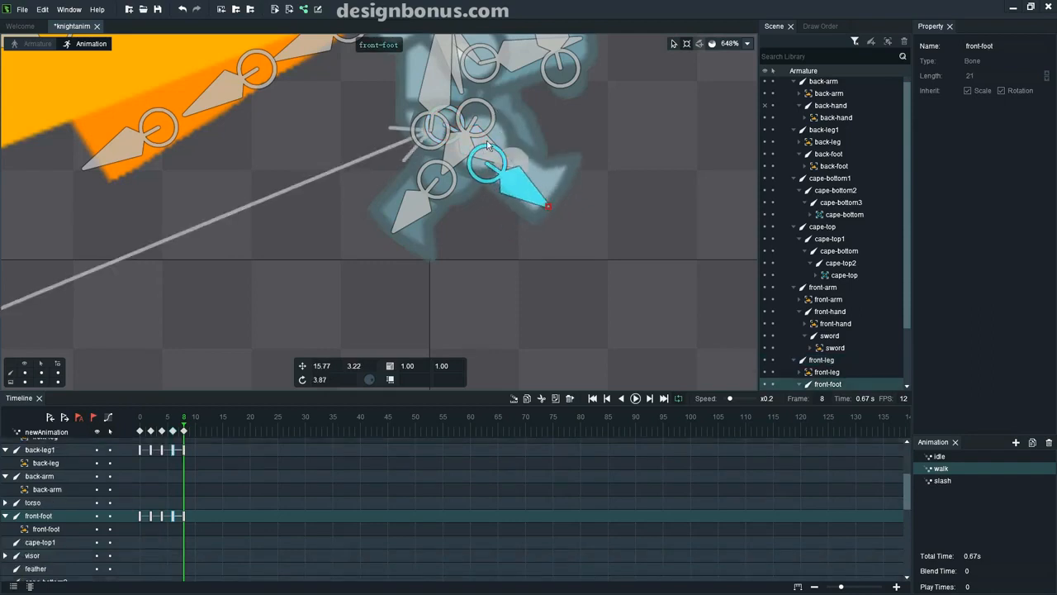
# - Move the front-foot bone to about X 20.4, Y 3.5 and rotate the front-leg bone to about 42.9 degrees at frame 8
pyautogui.click(671, 43)
pyautogui.moveTo(506, 176); pyautogui.dragTo(501, 157)
pyautogui.click(467, 147)
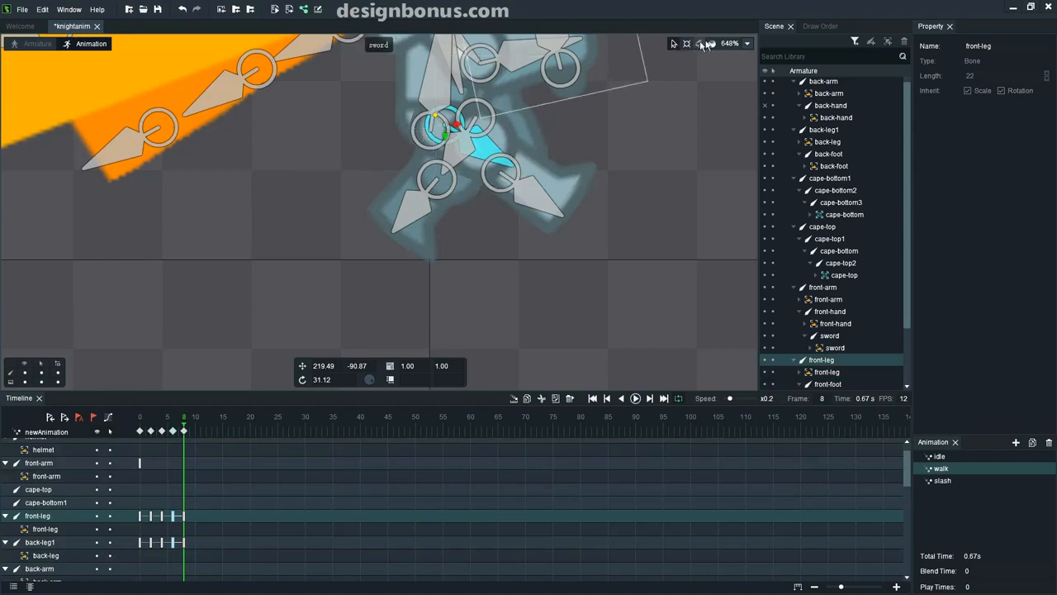
pyautogui.click(689, 44)
pyautogui.moveTo(512, 165); pyautogui.dragTo(506, 175)
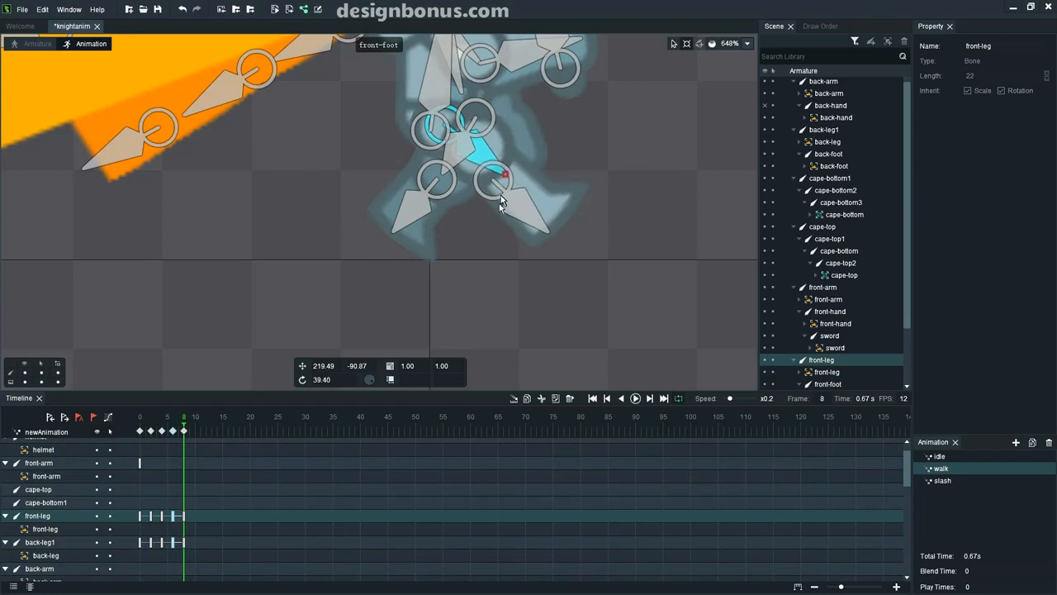
pyautogui.moveTo(505, 175); pyautogui.dragTo(504, 180)
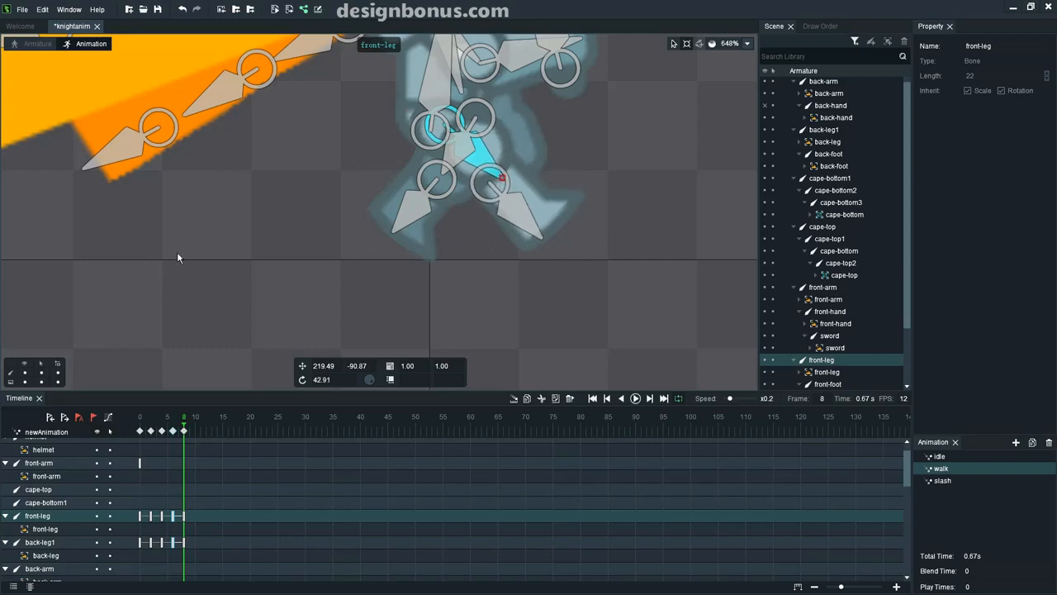
# - Lower the root bone at frame 8 to about Y 55.9
pyautogui.scroll(-2, 177, 251)
pyautogui.scroll(-3, 305, 132)
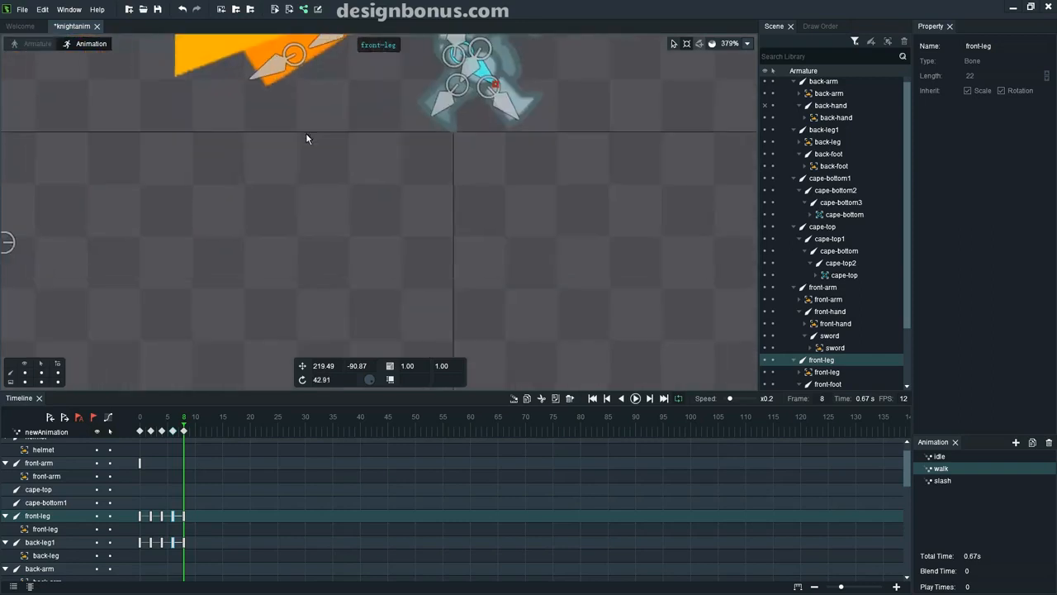
pyautogui.click(8, 244)
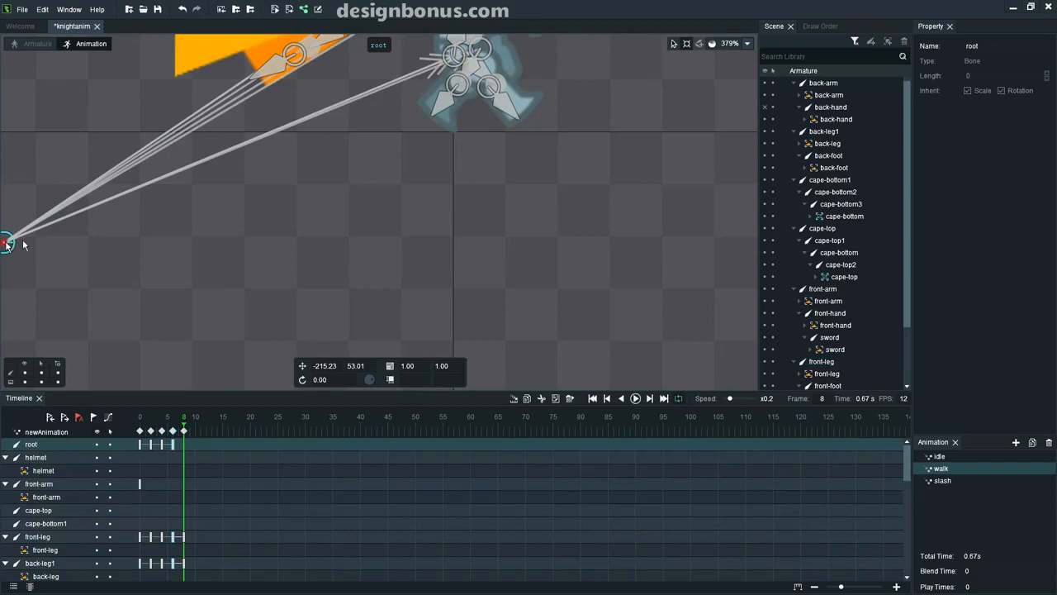
pyautogui.click(673, 43)
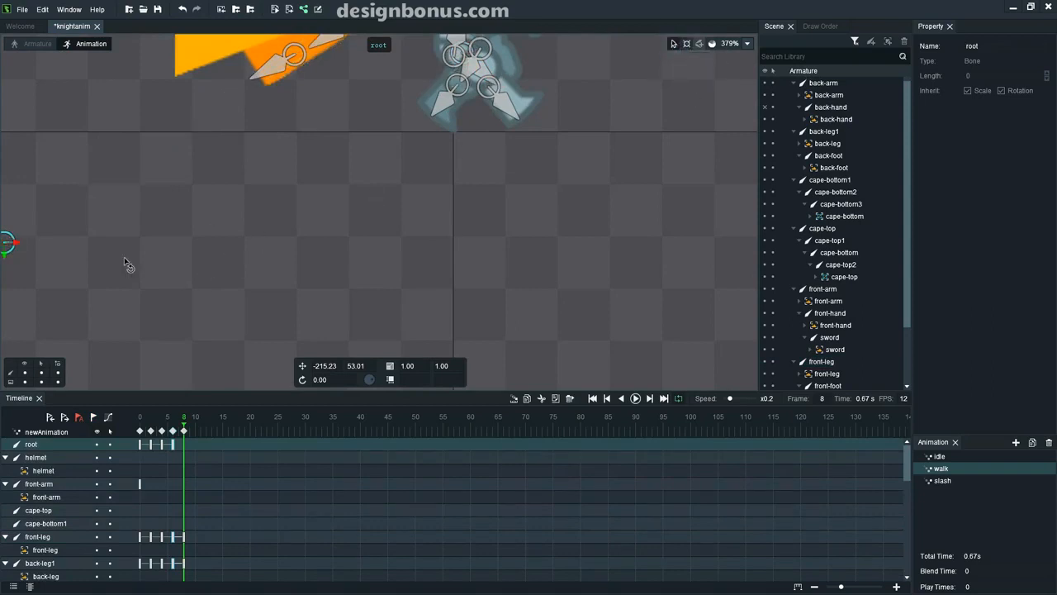
pyautogui.moveTo(10, 260); pyautogui.dragTo(7, 265)
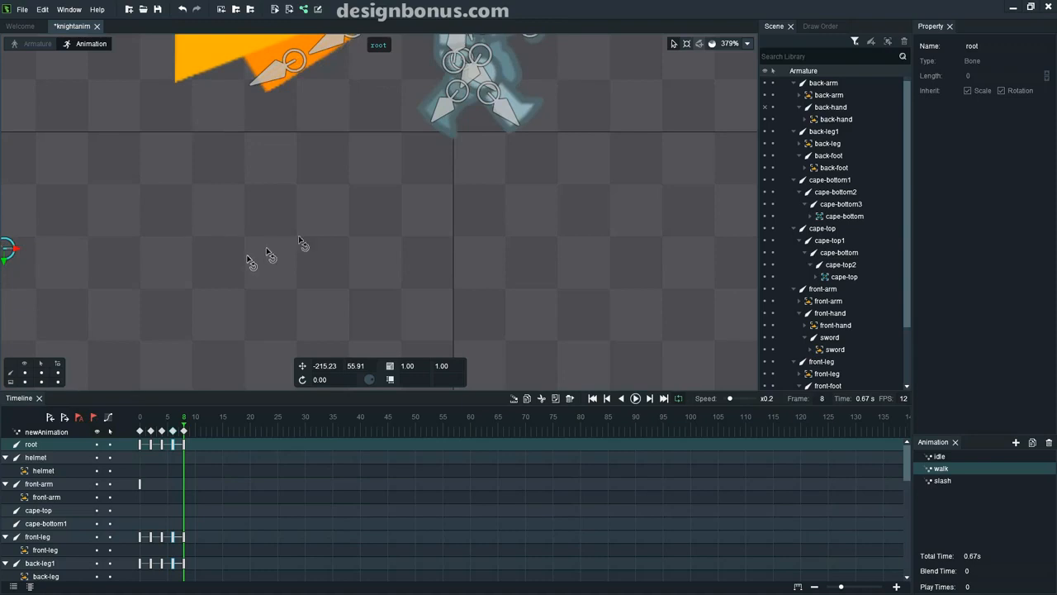
# - Play the walk animation with the whole knight in view, scrub back to frame 8, and inspect the leg pose
pyautogui.moveTo(657, 117); pyautogui.dragTo(620, 334)
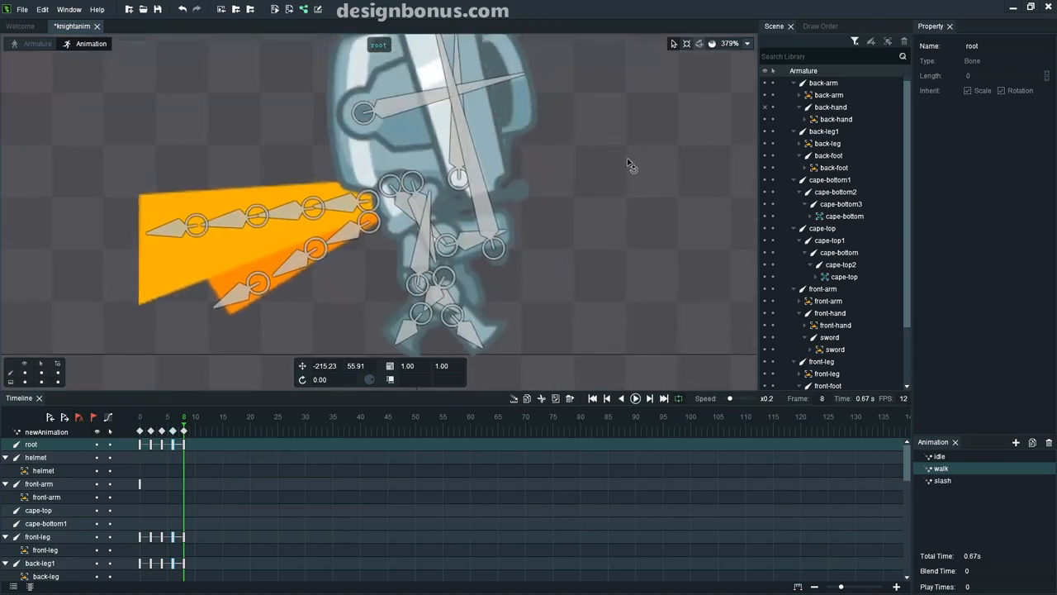
pyautogui.moveTo(625, 157); pyautogui.dragTo(625, 236)
pyautogui.scroll(-1, 621, 233)
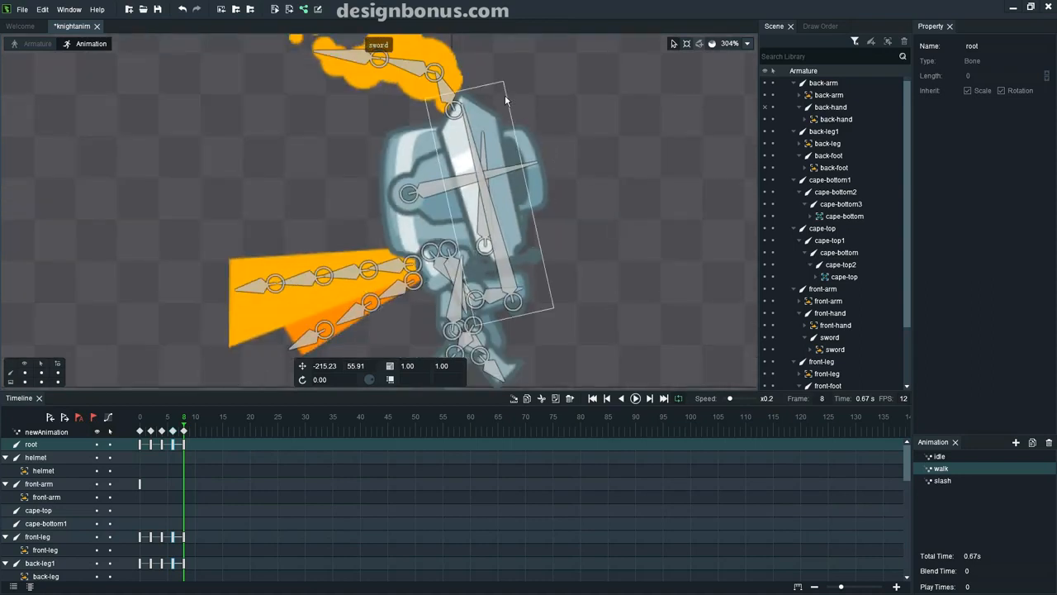
pyautogui.press('space')
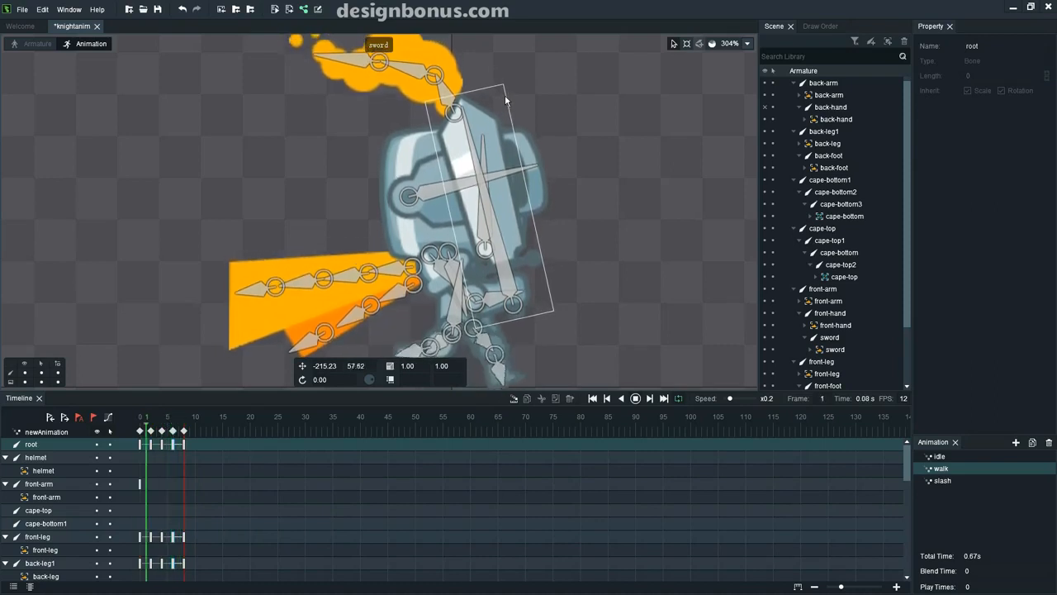
pyautogui.press('space')
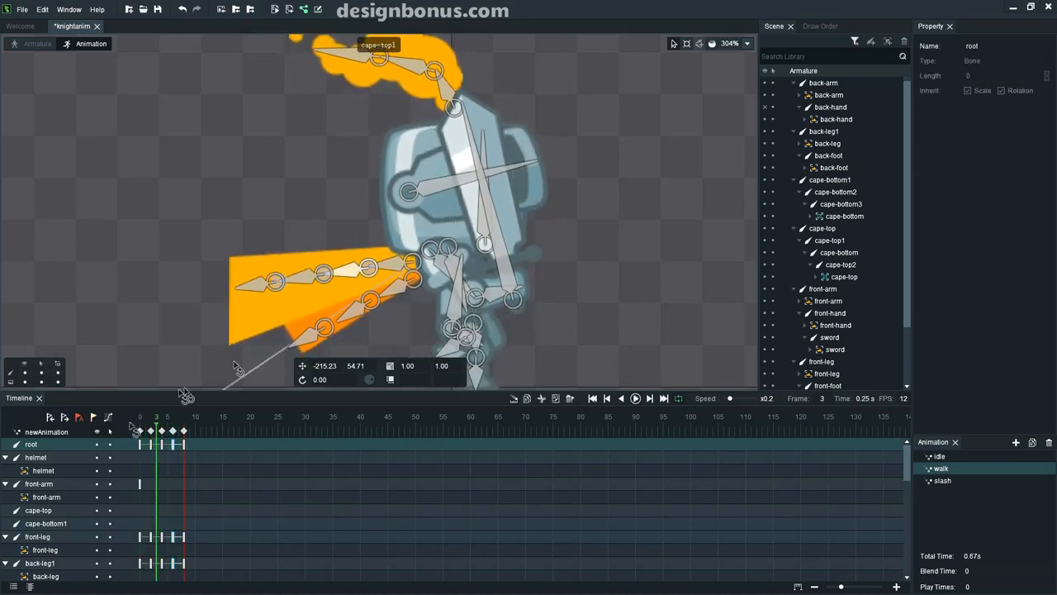
pyautogui.moveTo(155, 426); pyautogui.dragTo(183, 425)
pyautogui.moveTo(608, 303); pyautogui.dragTo(583, 156)
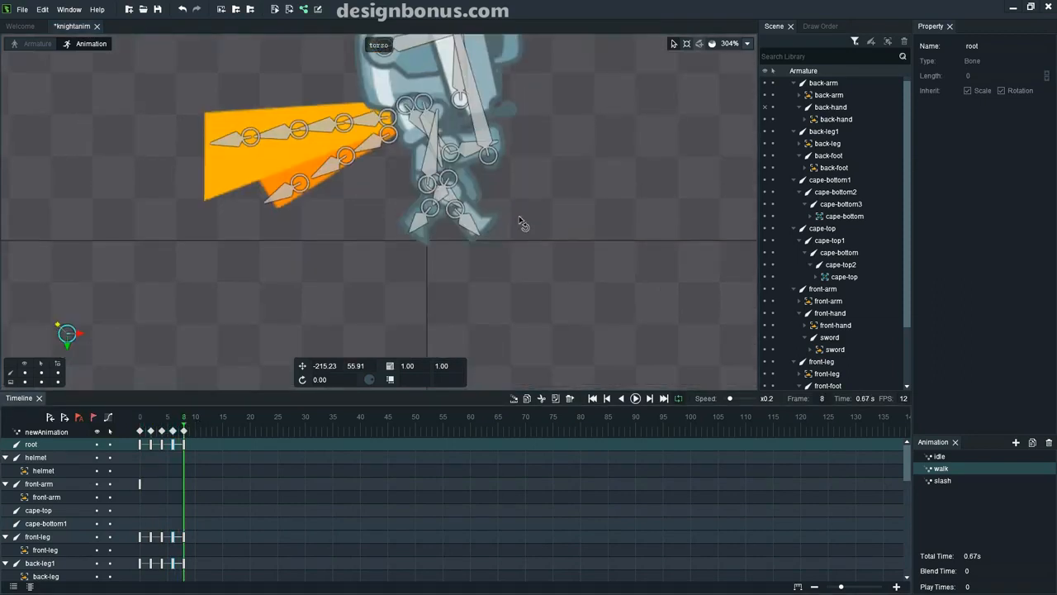
# - Pose the front leg at frame 10 by rotating the front-leg bone to about 20.2 degrees and the front-foot bone to about 52.8 degrees
pyautogui.click(195, 439)
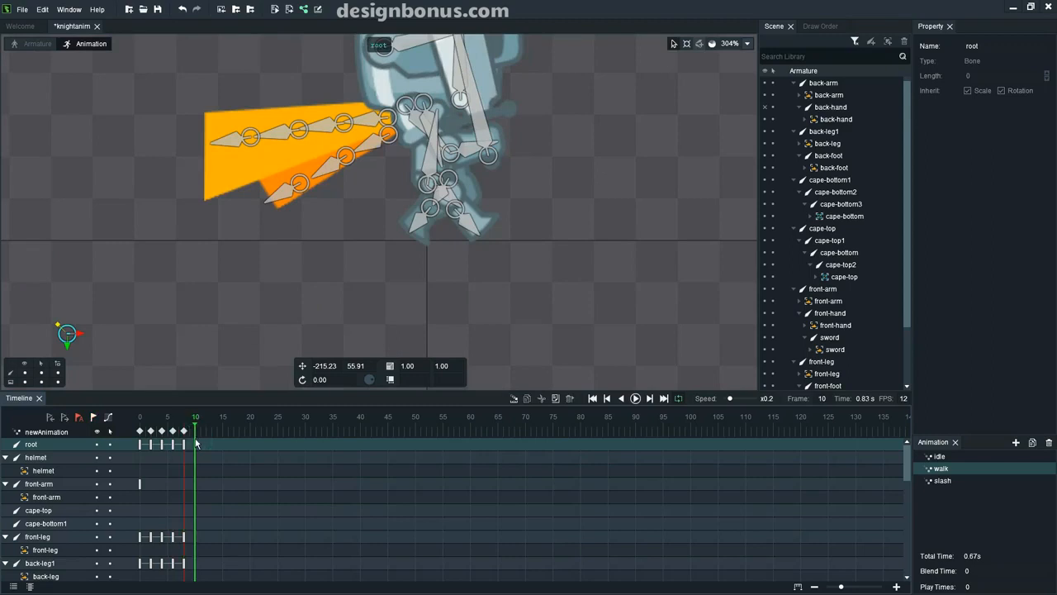
pyautogui.click(450, 194)
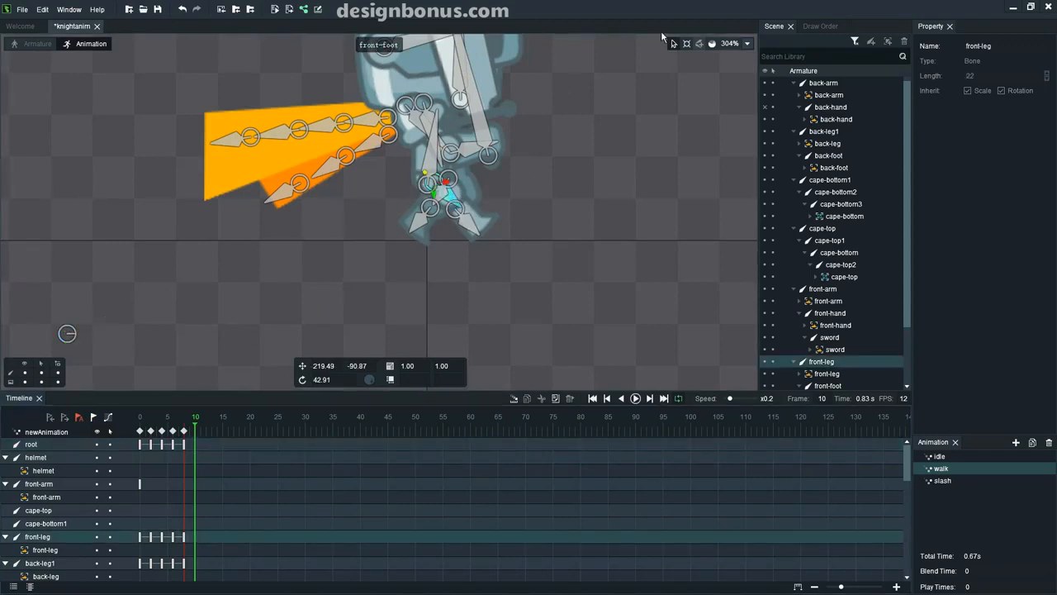
pyautogui.click(685, 45)
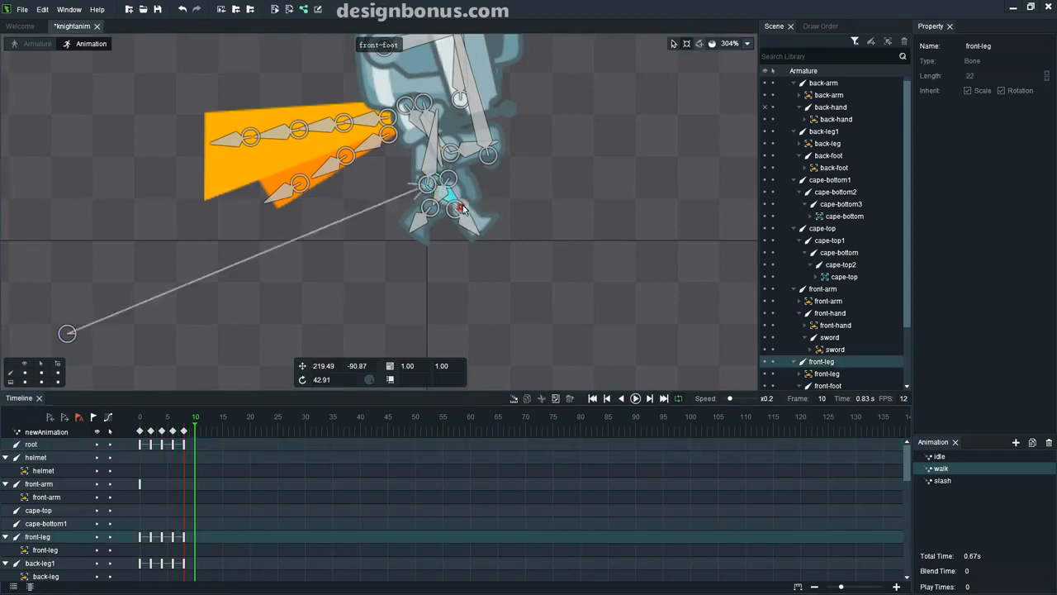
pyautogui.moveTo(460, 209); pyautogui.dragTo(471, 198)
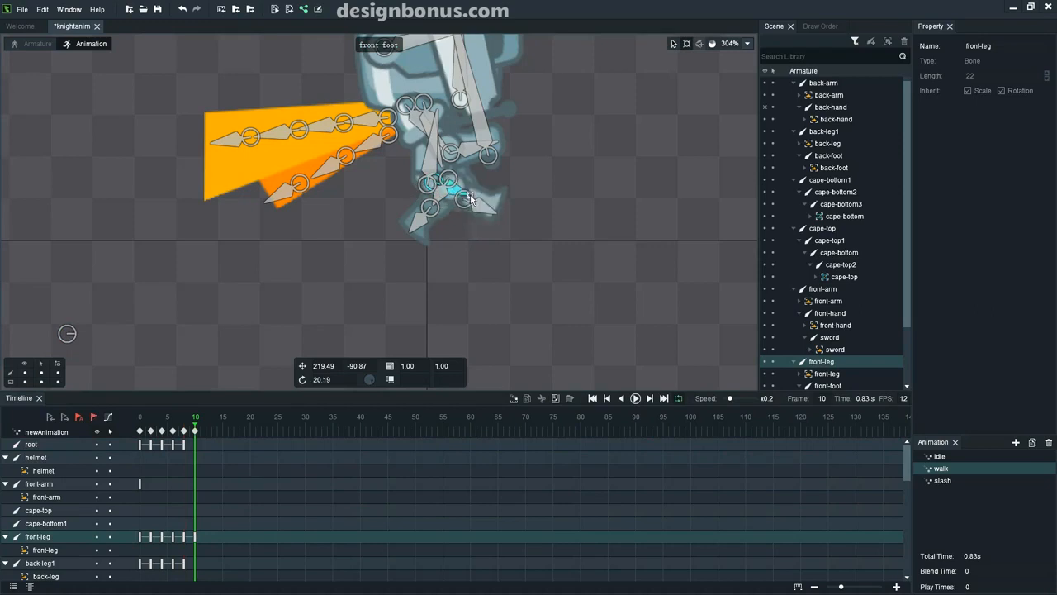
pyautogui.click(478, 208)
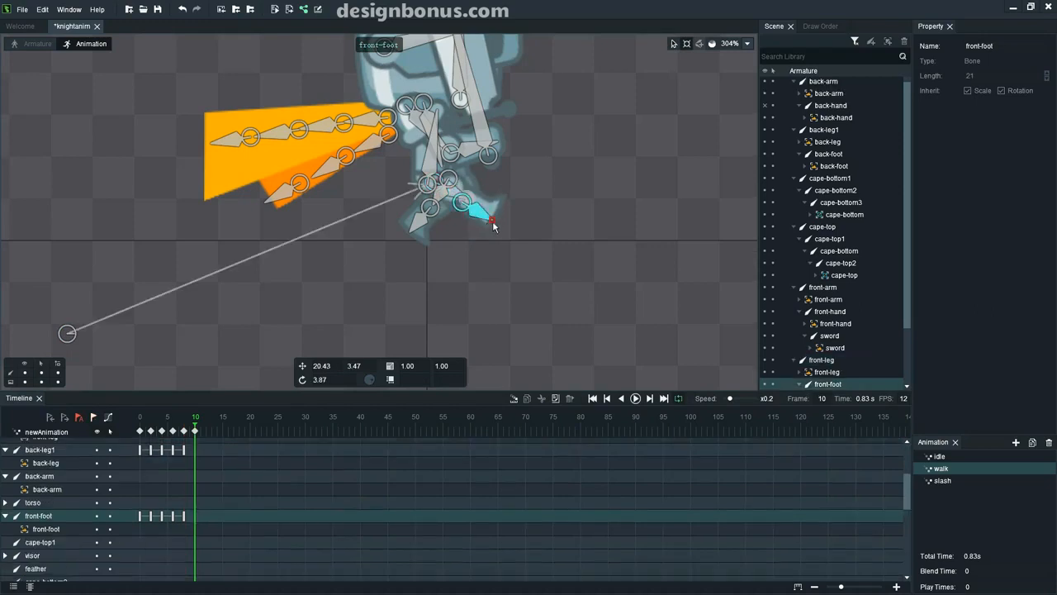
pyautogui.moveTo(493, 225); pyautogui.dragTo(463, 237)
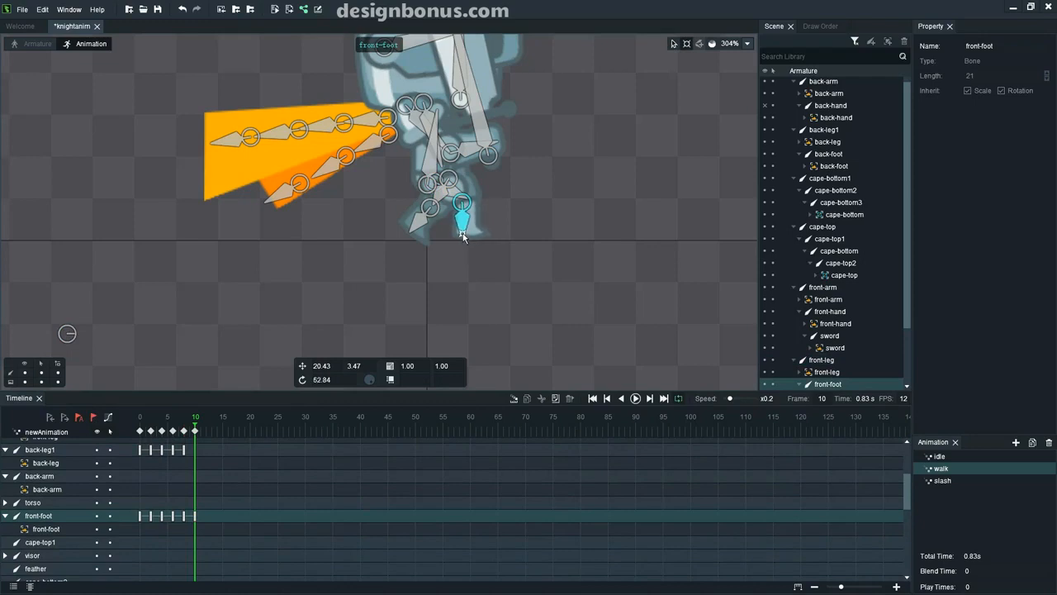
# - At frame 10, rotate the back-leg1 bone to about 132.5 degrees and back-foot to about 52 degrees, and lower the root bone to about Y 59.2
pyautogui.click(430, 204)
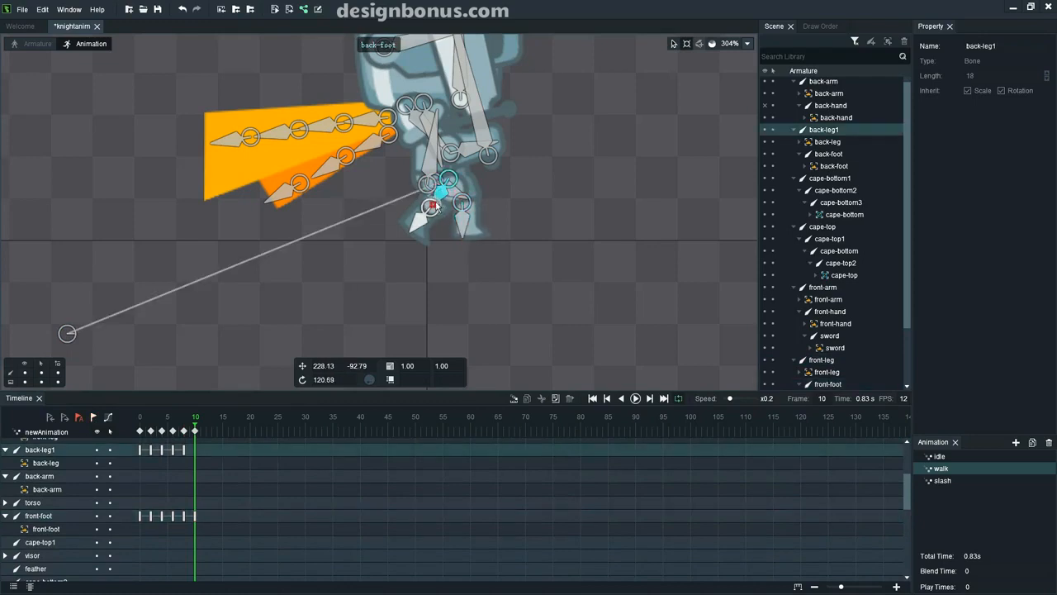
pyautogui.moveTo(430, 204); pyautogui.dragTo(407, 217)
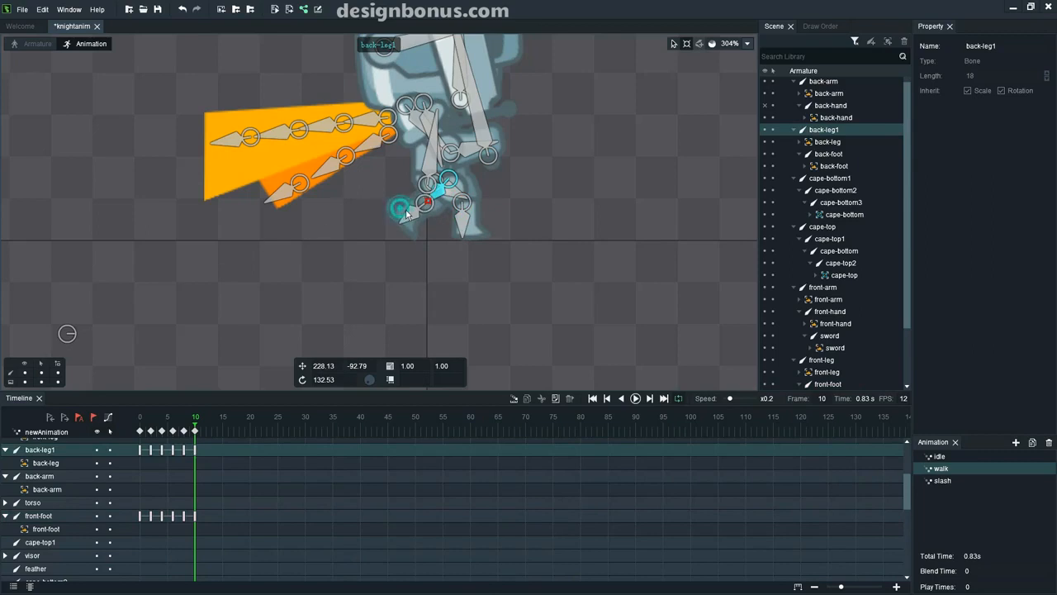
pyautogui.click(408, 217)
pyautogui.moveTo(413, 218); pyautogui.dragTo(394, 206)
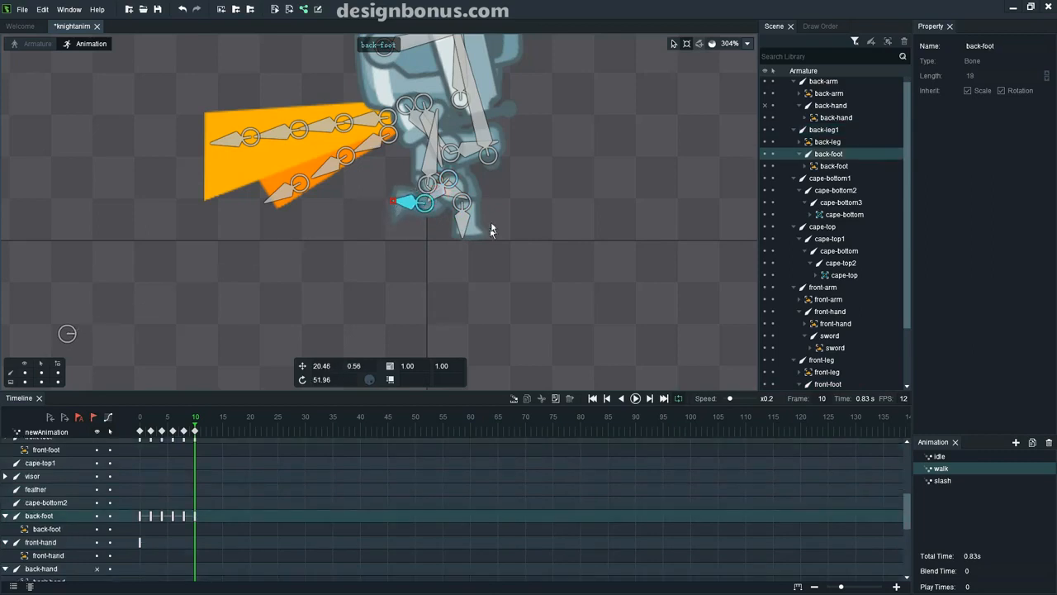
pyautogui.click(67, 334)
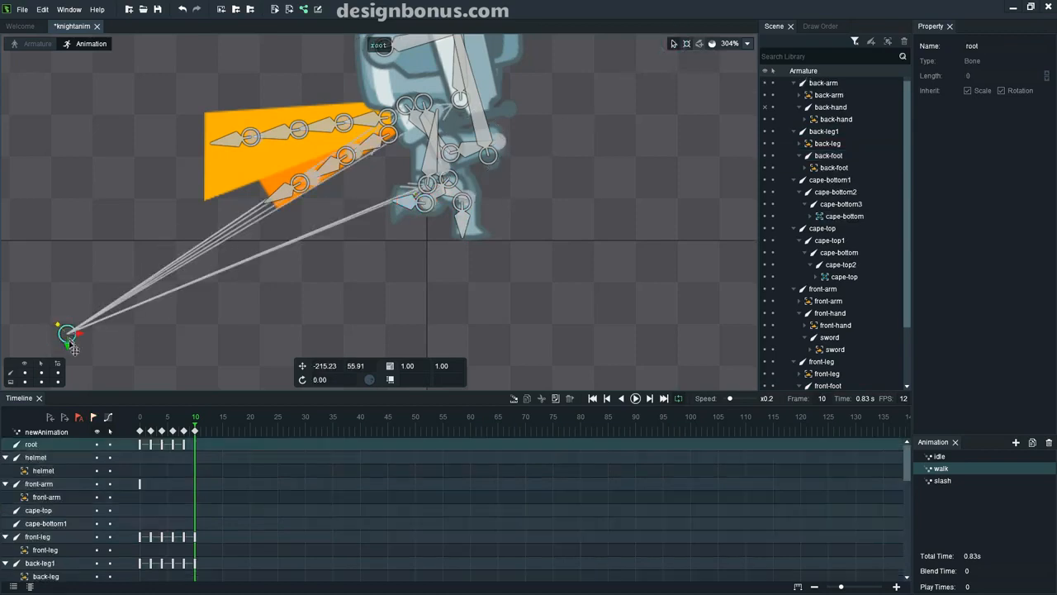
pyautogui.moveTo(67, 341); pyautogui.dragTo(69, 346)
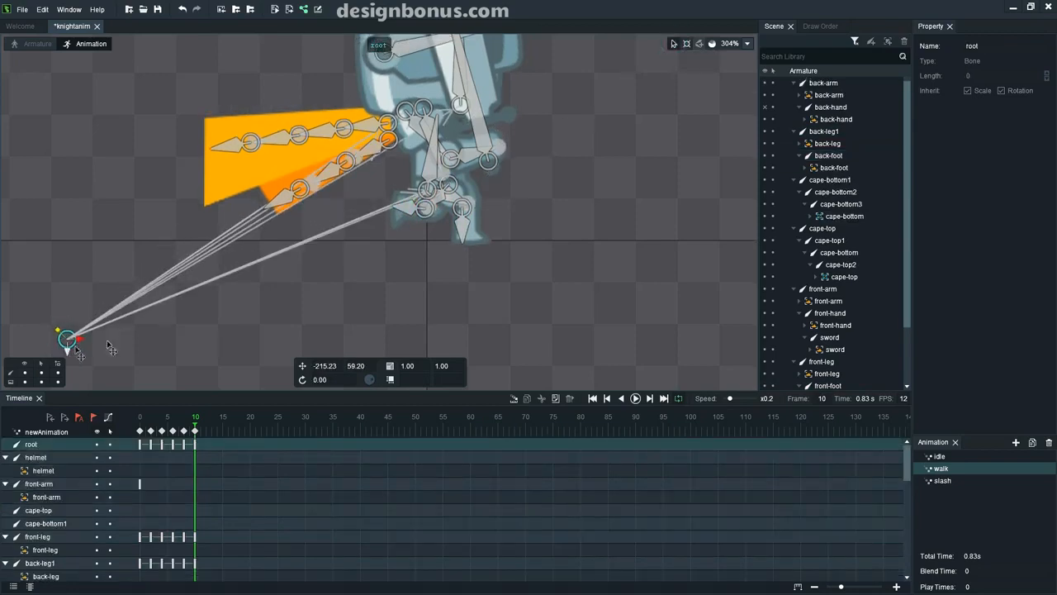
# - At frame 12, rotate front-leg to about 87.5 degrees and front-foot to about 15.1 degrees, and move front-foot to about X 15.4, Y 0.9
pyautogui.click(207, 431)
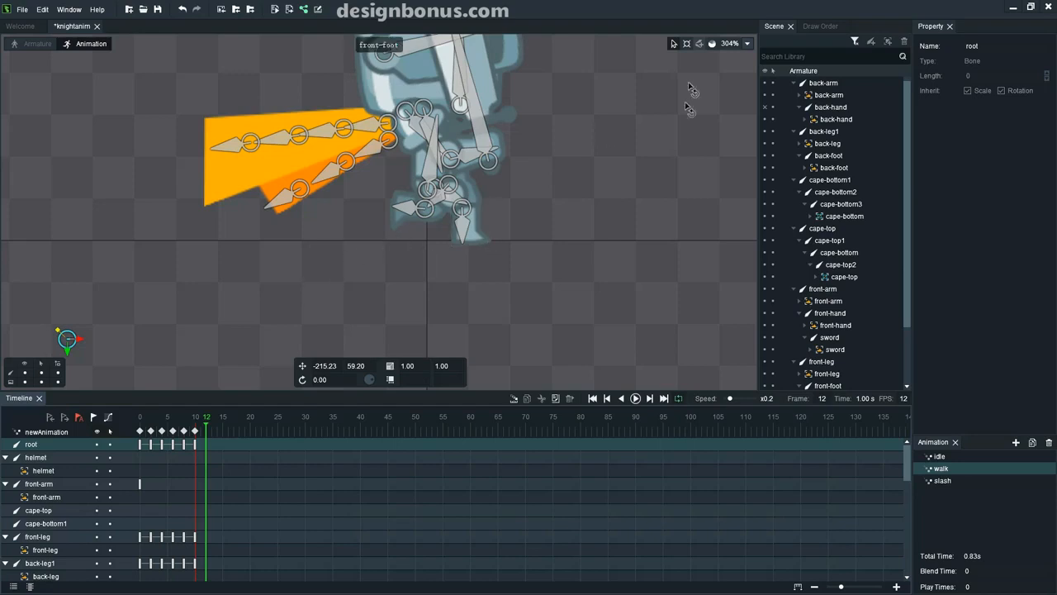
pyautogui.click(686, 45)
pyautogui.moveTo(454, 198); pyautogui.dragTo(438, 238)
pyautogui.click(448, 238)
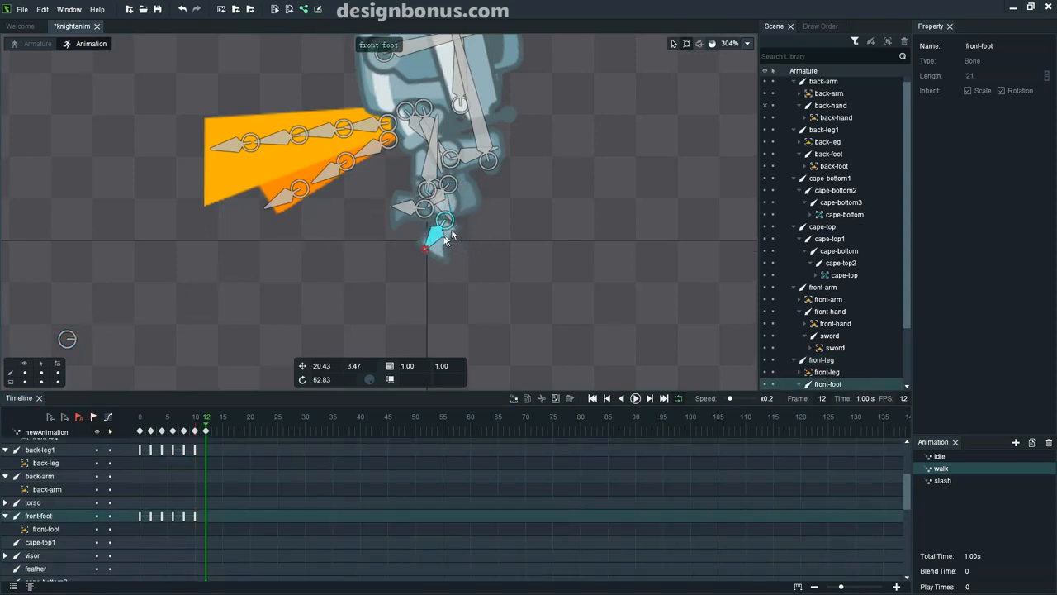
pyautogui.moveTo(444, 253); pyautogui.dragTo(446, 254)
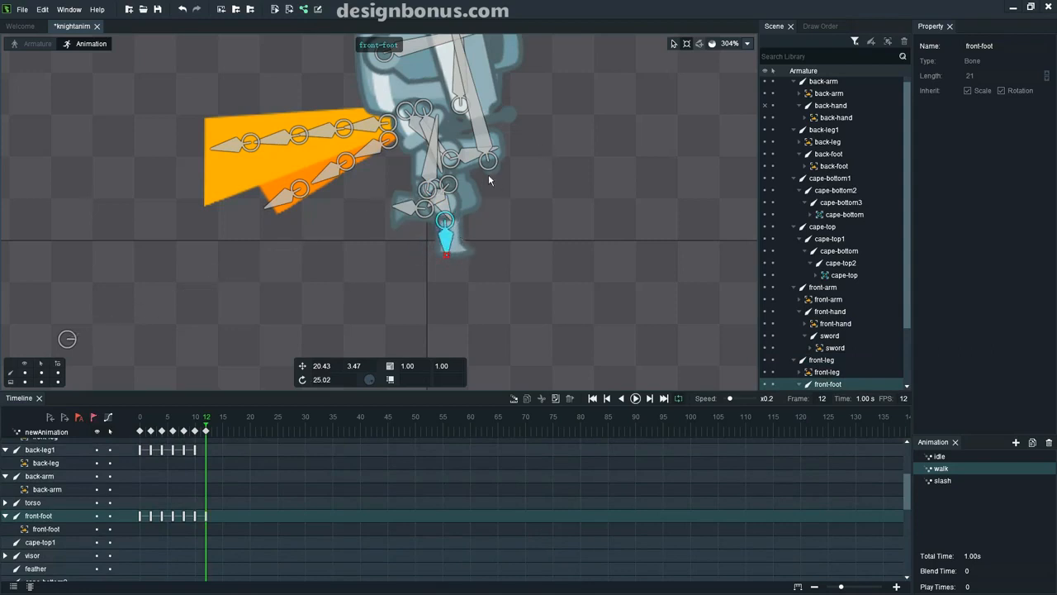
pyautogui.click(446, 212)
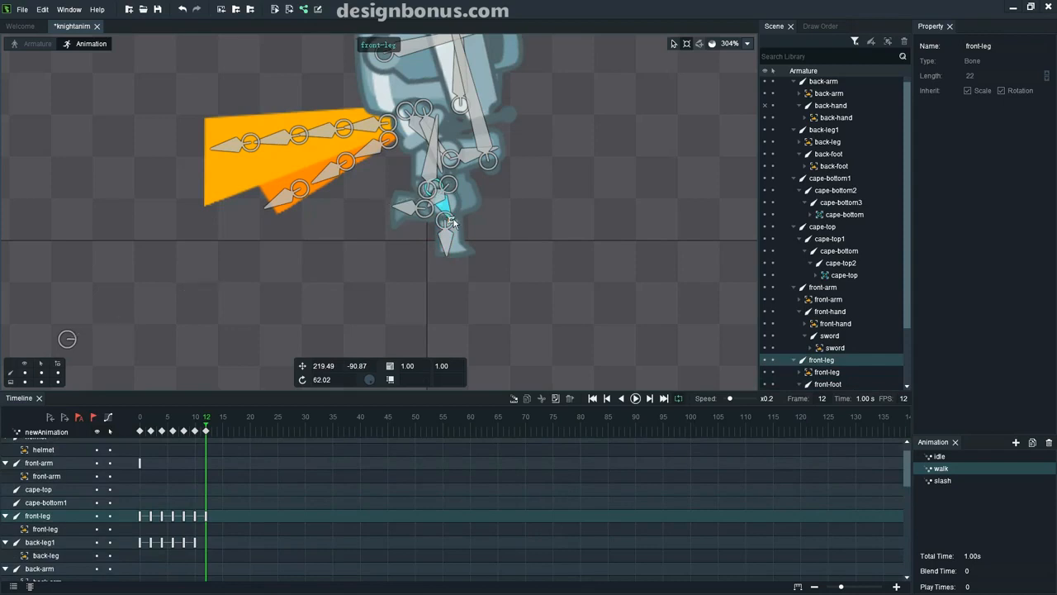
pyautogui.moveTo(450, 220); pyautogui.dragTo(422, 257)
pyautogui.click(424, 245)
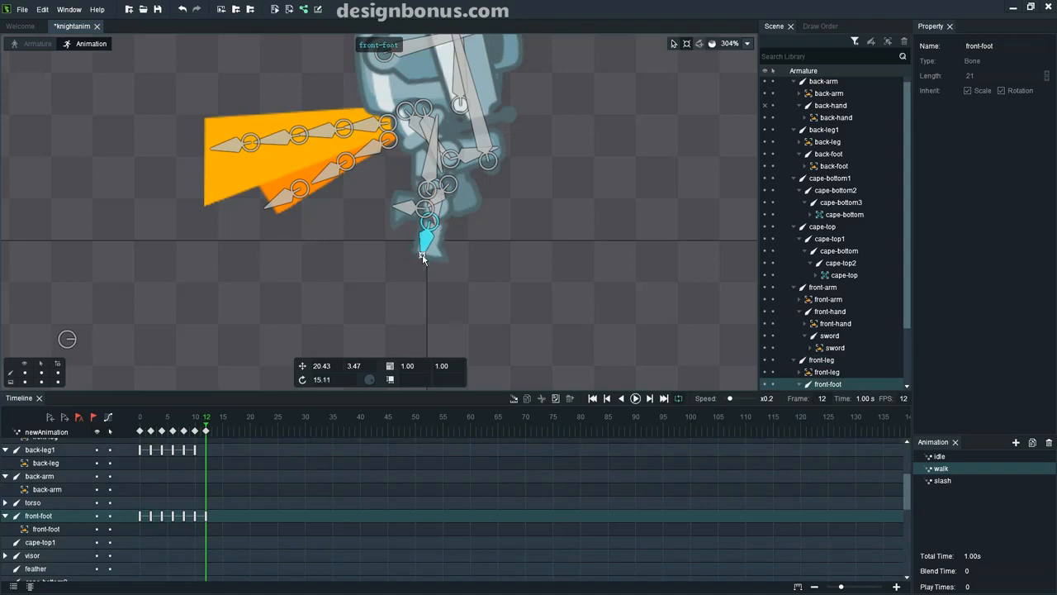
pyautogui.click(674, 45)
pyautogui.moveTo(434, 222); pyautogui.dragTo(434, 212)
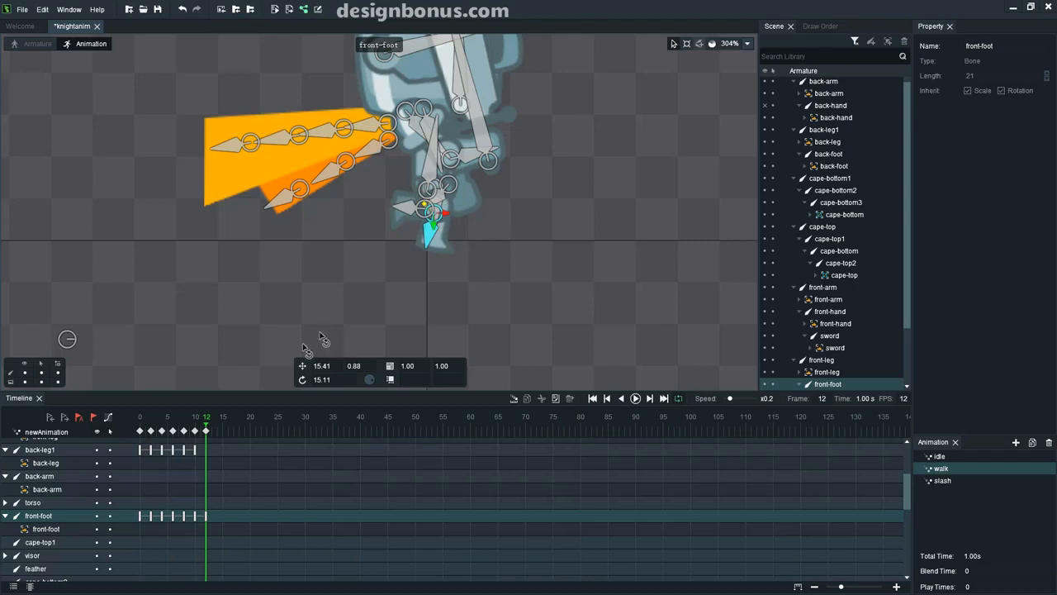
# - Move the front-foot bone at frame 10 to about X 16, Y 4.2
pyautogui.click(195, 430)
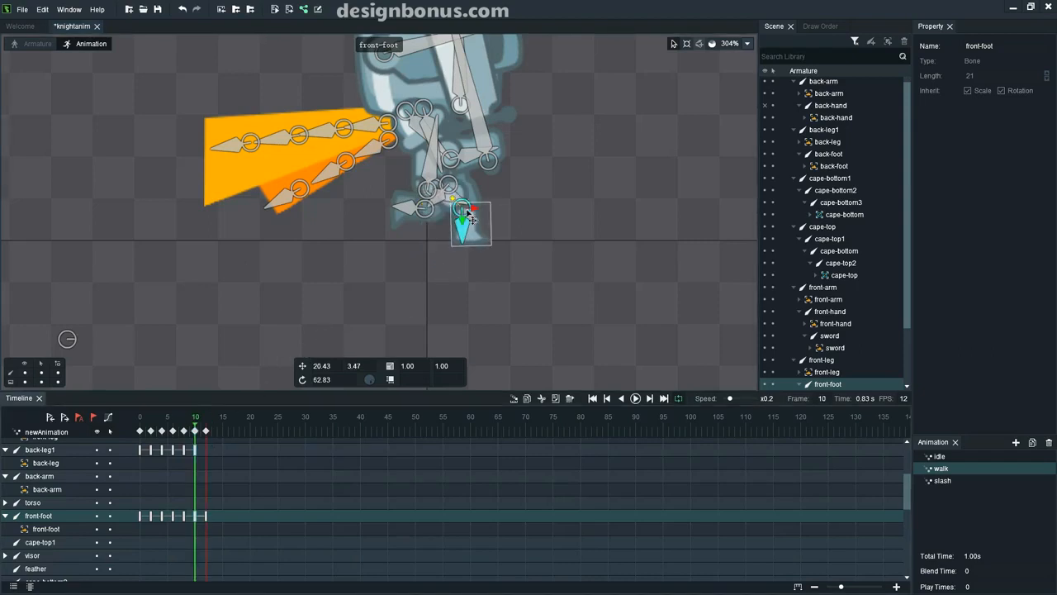
pyautogui.moveTo(463, 219); pyautogui.dragTo(456, 217)
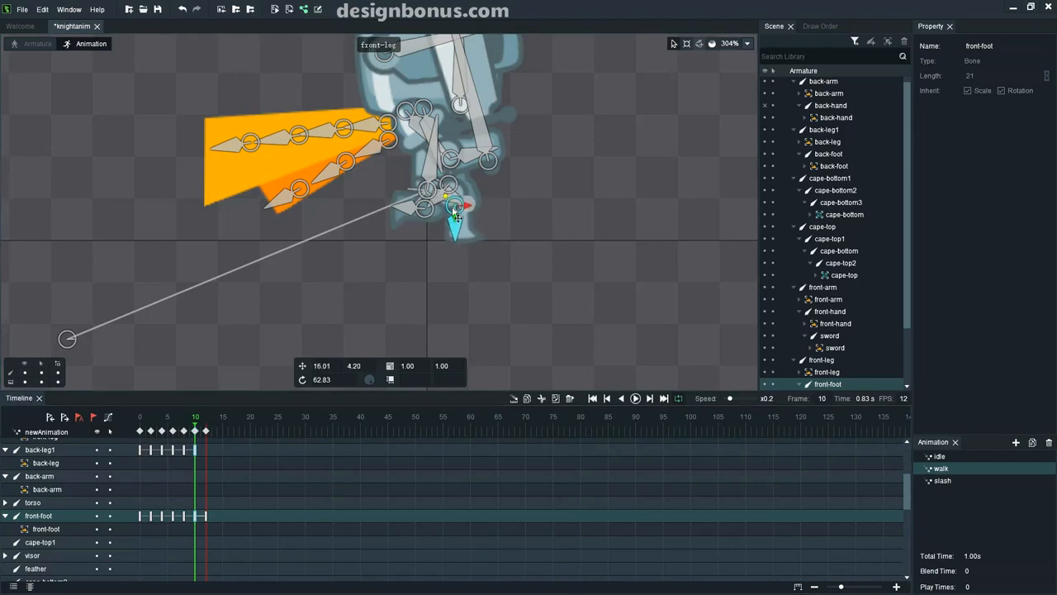
# - Pose the back leg at frame 12 by rotating the back-leg1 bone to about 39.8 degrees and the back-foot bone to about 121.3 degrees
pyautogui.click(207, 432)
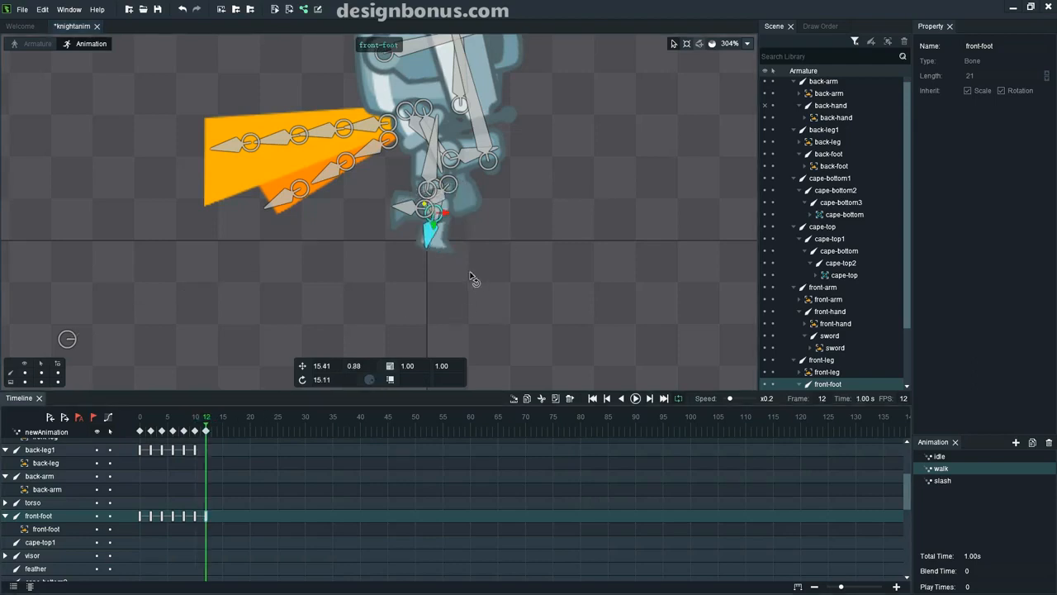
pyautogui.click(410, 211)
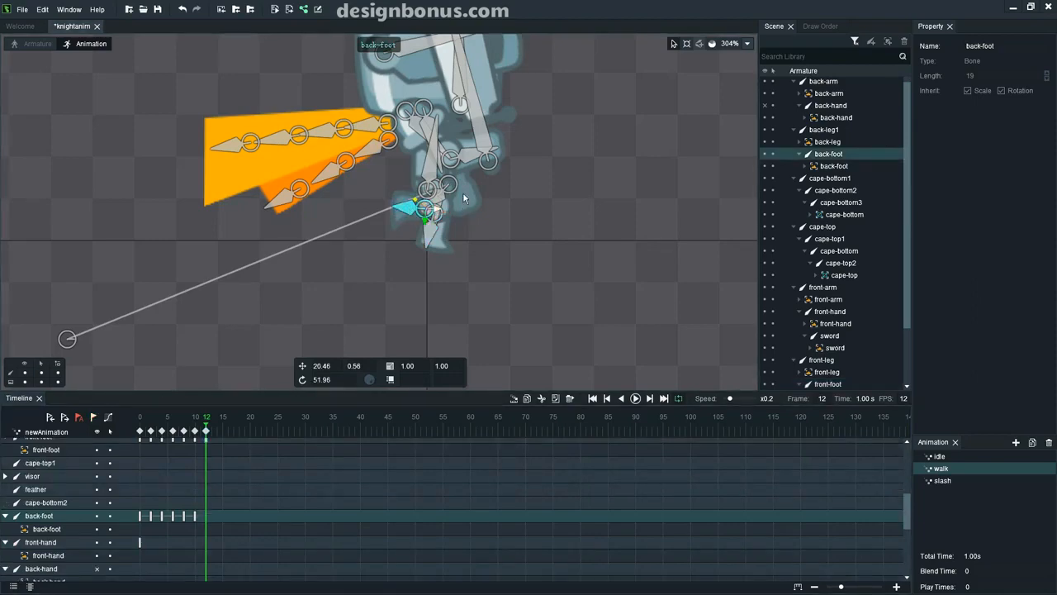
pyautogui.scroll(2, 446, 195)
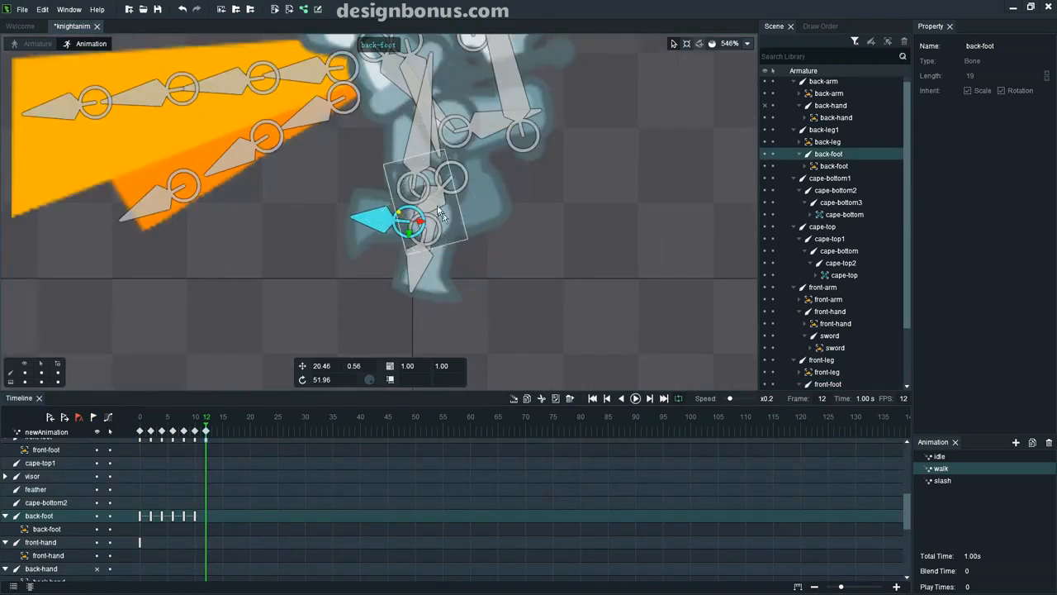
pyautogui.scroll(3, 460, 188)
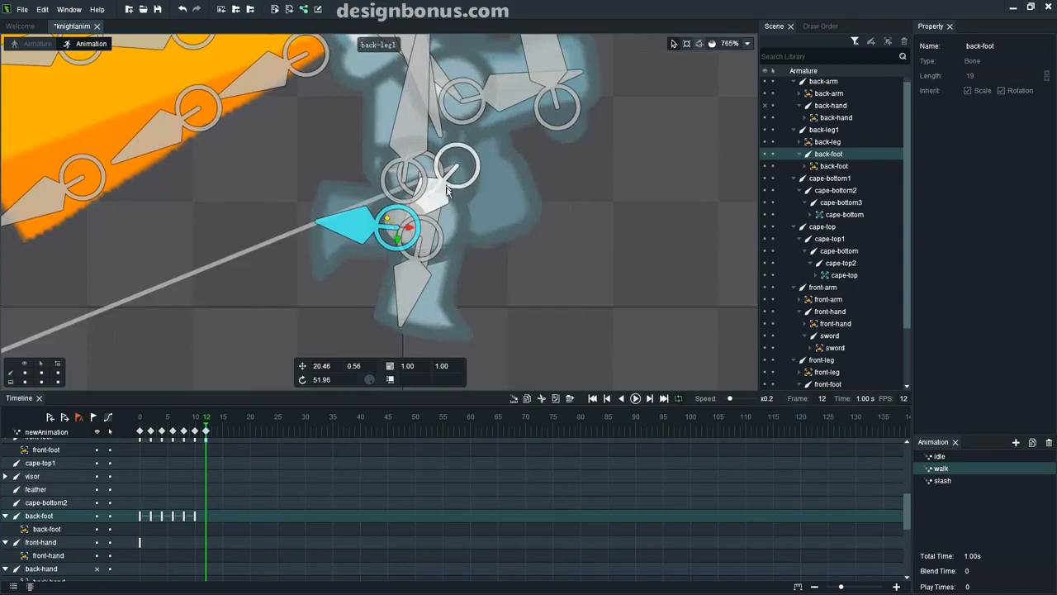
pyautogui.click(441, 210)
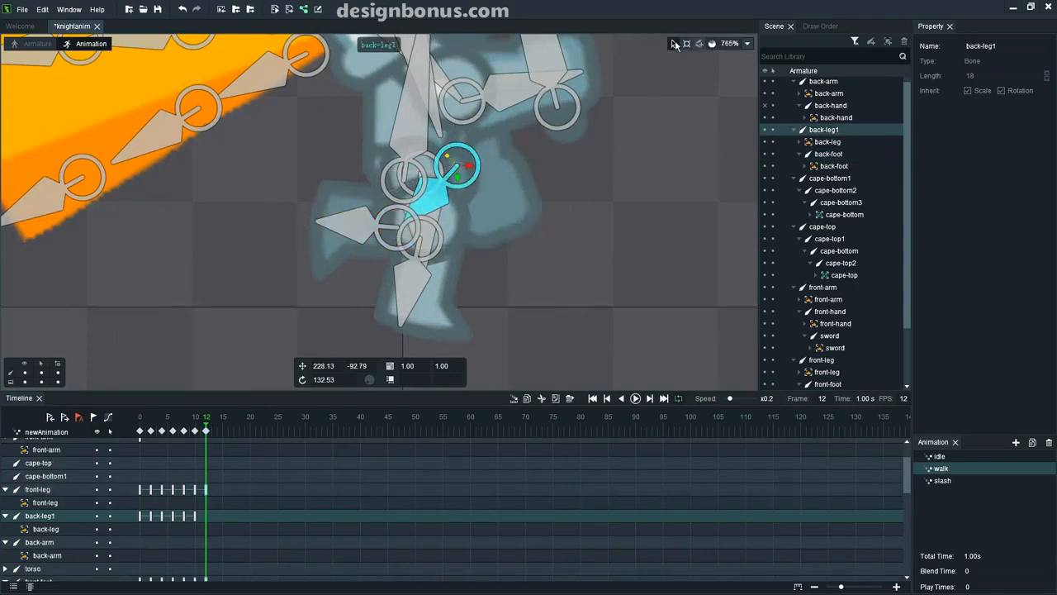
pyautogui.moveTo(445, 220); pyautogui.dragTo(493, 199)
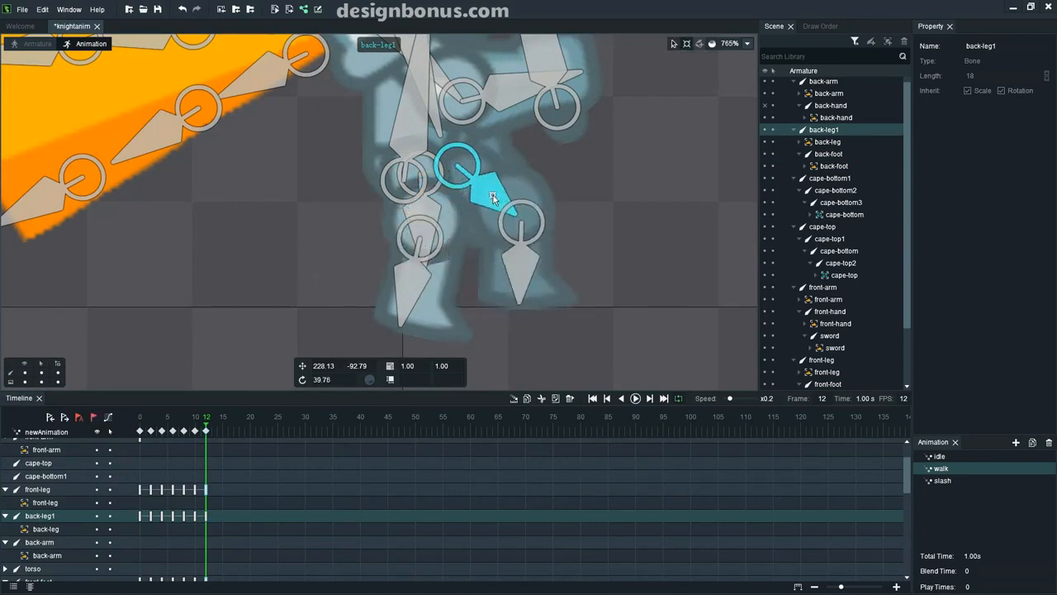
pyautogui.click(519, 302)
pyautogui.moveTo(507, 303); pyautogui.dragTo(436, 250)
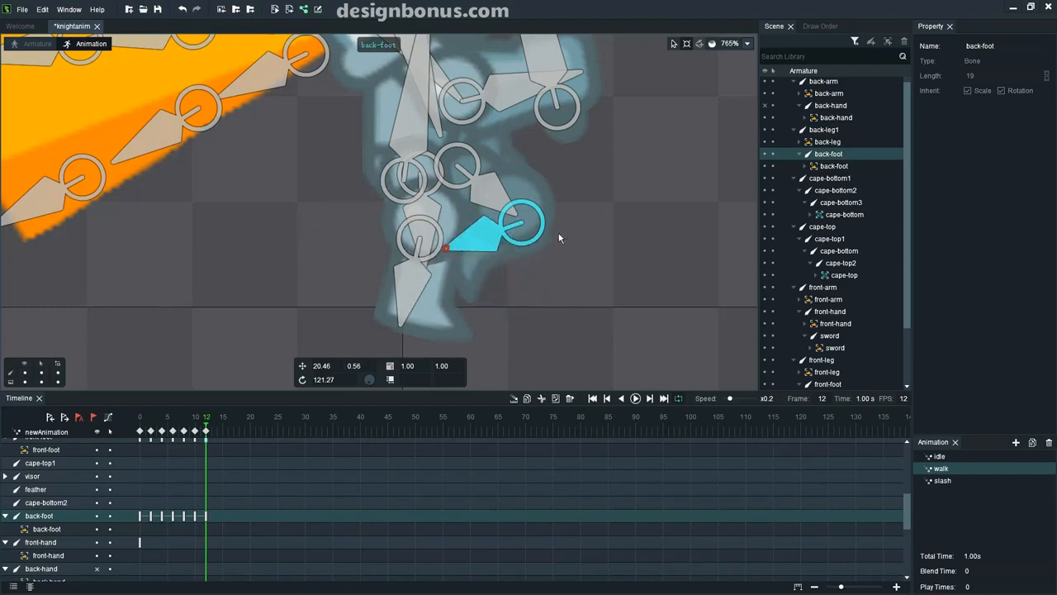
# - At frame 12, move the back-foot bone to about X 18.5, Y 2.2 and shift the back-leg1 bone to about X 225.5
pyautogui.click(673, 45)
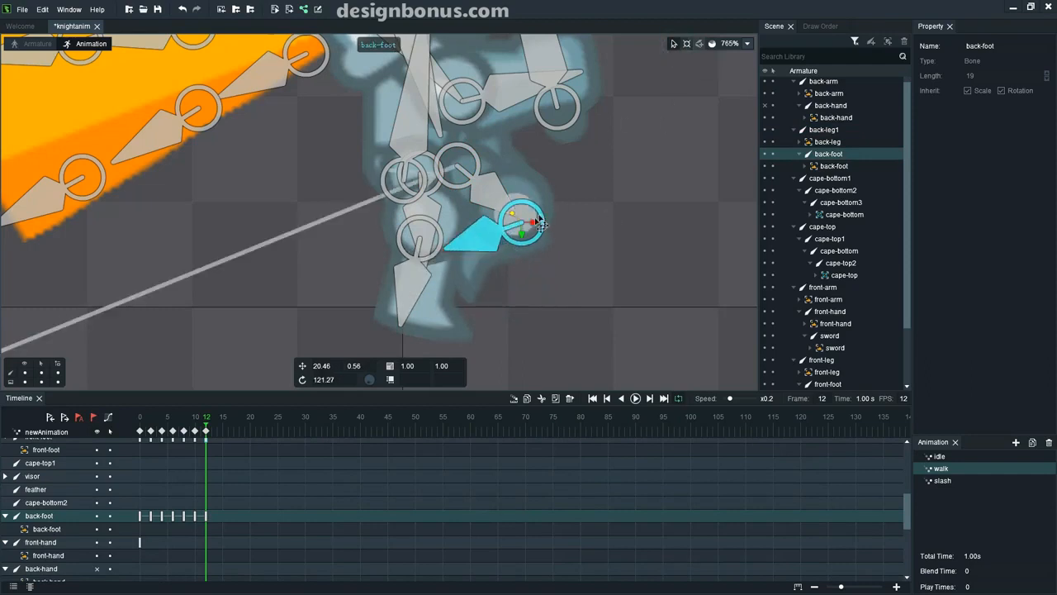
pyautogui.moveTo(524, 213); pyautogui.dragTo(523, 216)
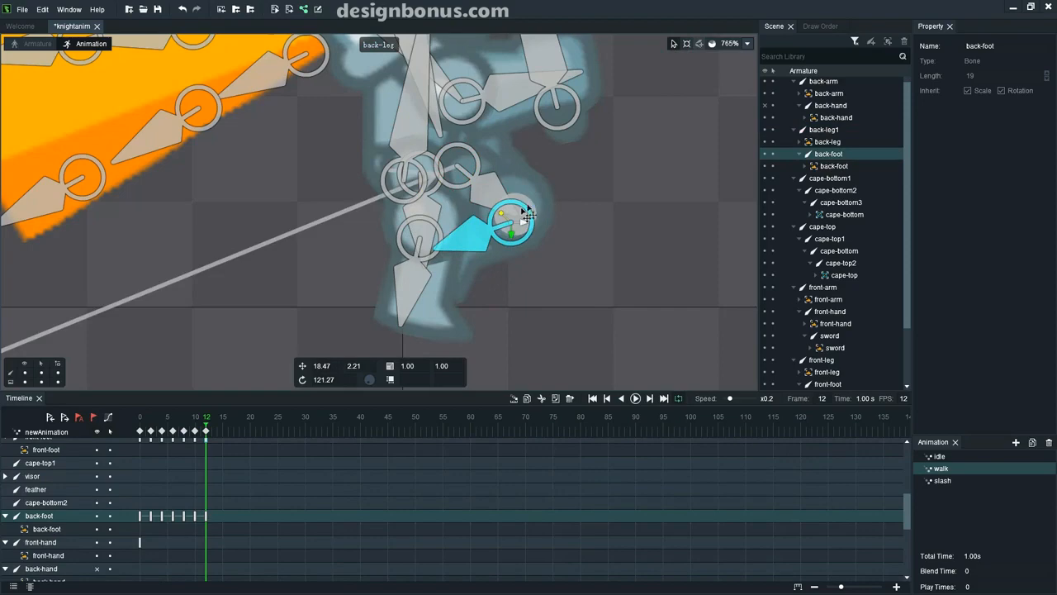
pyautogui.click(685, 43)
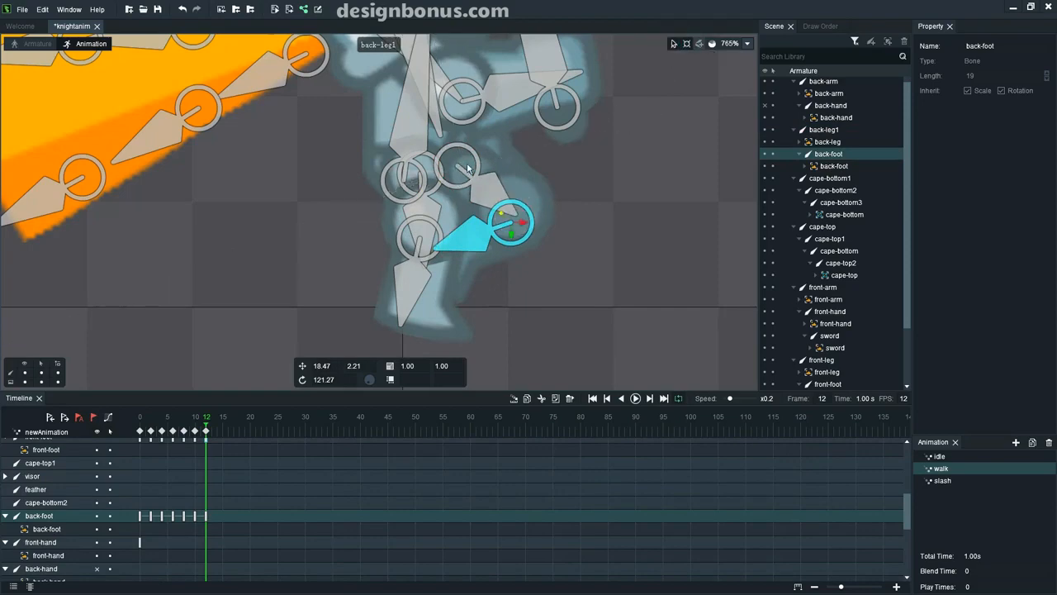
pyautogui.click(467, 172)
pyautogui.moveTo(464, 172); pyautogui.dragTo(454, 172)
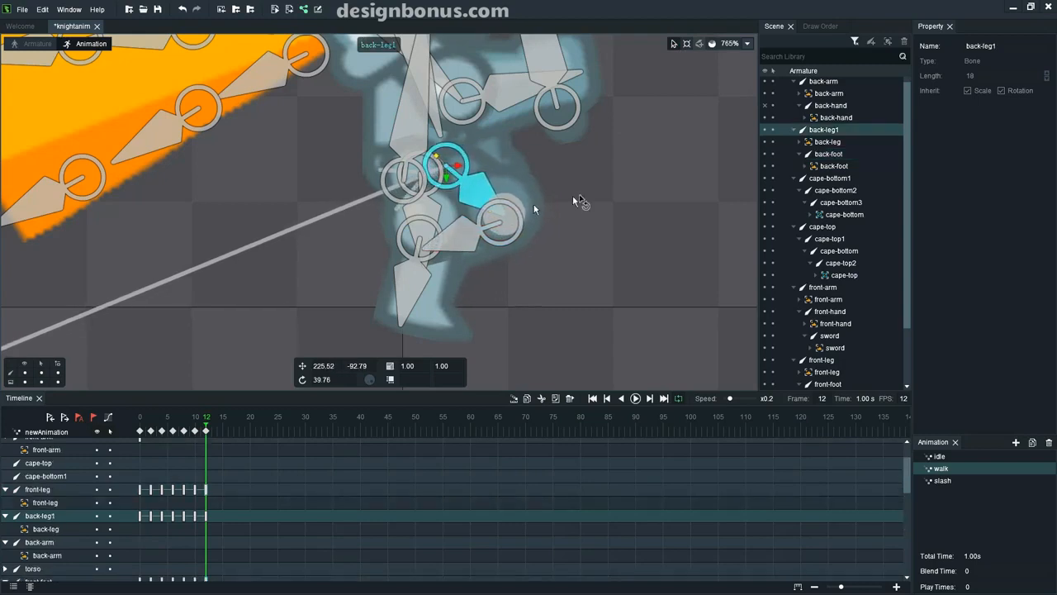
# - Pose the back leg at frame 14 by rotating the back-leg1 bone to about 45.3 degrees and the back-foot bone to about 54.5 degrees
pyautogui.click(219, 436)
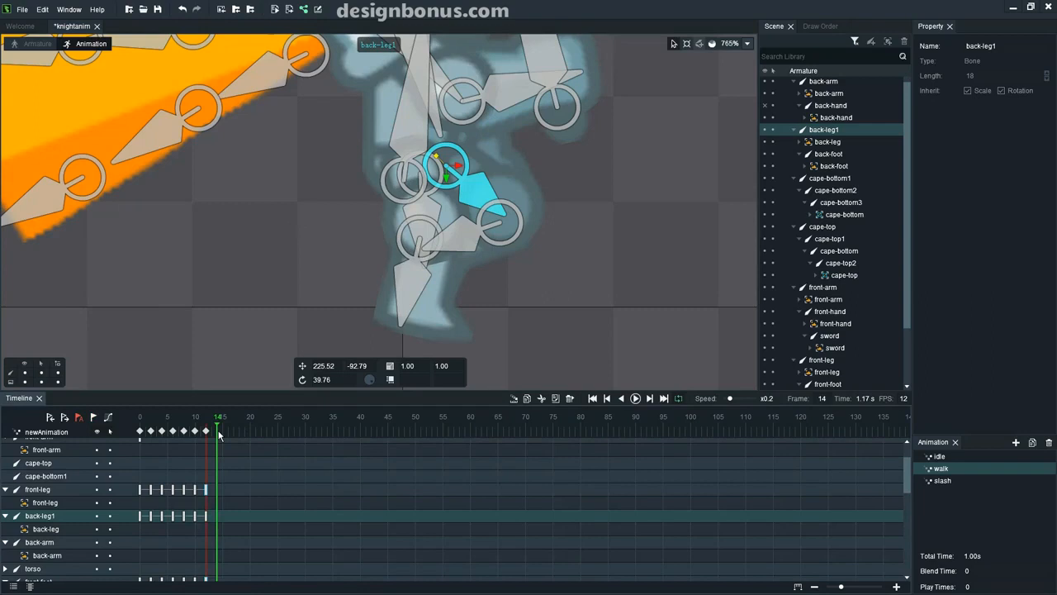
pyautogui.click(688, 43)
pyautogui.moveTo(501, 219); pyautogui.dragTo(495, 220)
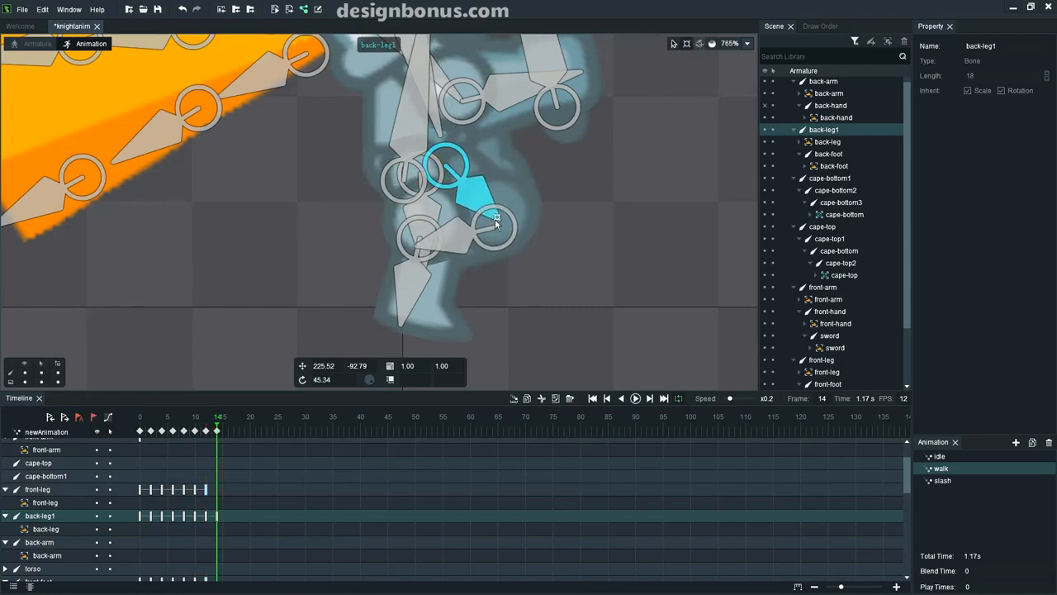
pyautogui.click(460, 242)
pyautogui.moveTo(417, 250); pyautogui.dragTo(485, 261)
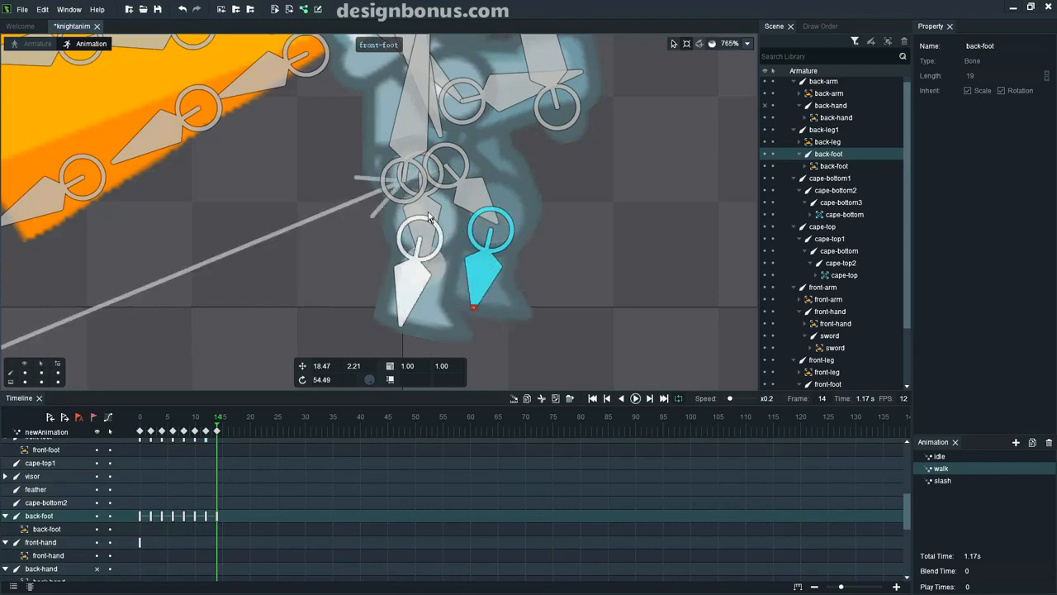
# - At frame 14, rotate front-leg to about 95 degrees and front-foot to about 1.9 degrees, and move front-foot to about X 18.6, Y 1.5
pyautogui.click(430, 241)
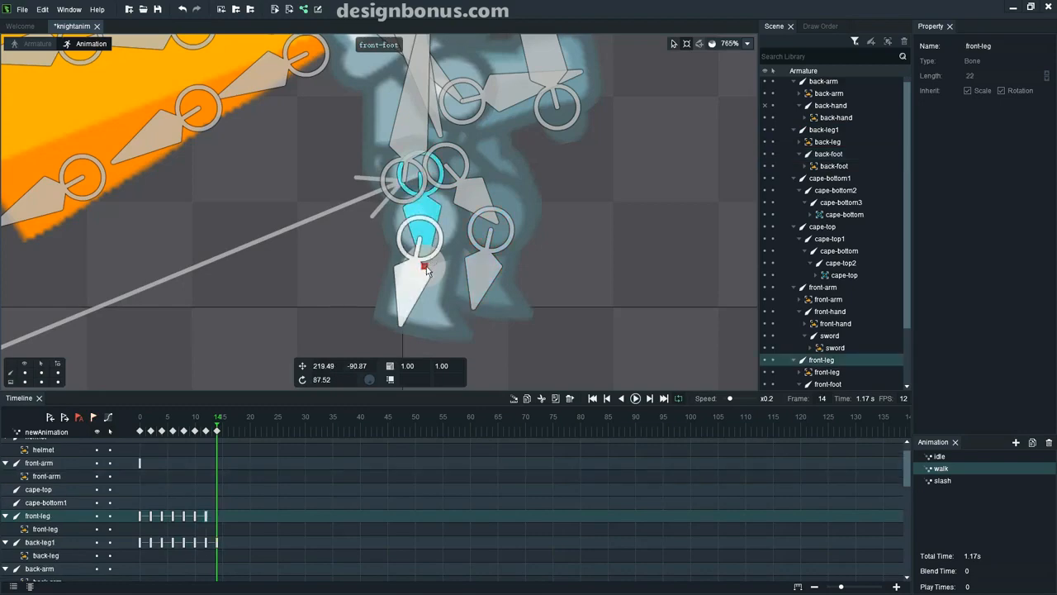
pyautogui.moveTo(426, 269); pyautogui.dragTo(418, 269)
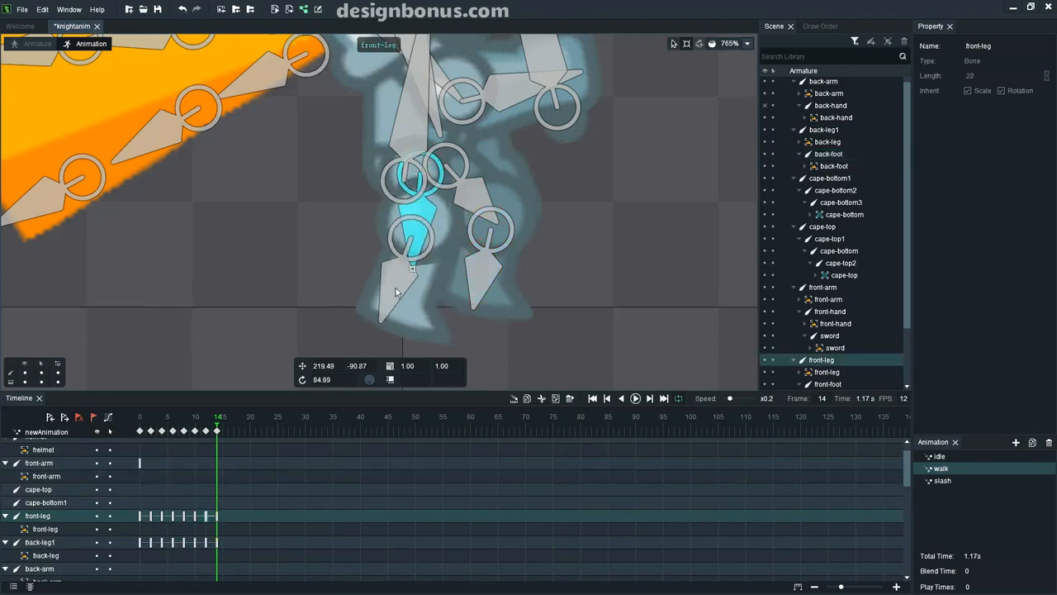
pyautogui.click(380, 325)
pyautogui.moveTo(379, 325); pyautogui.dragTo(400, 324)
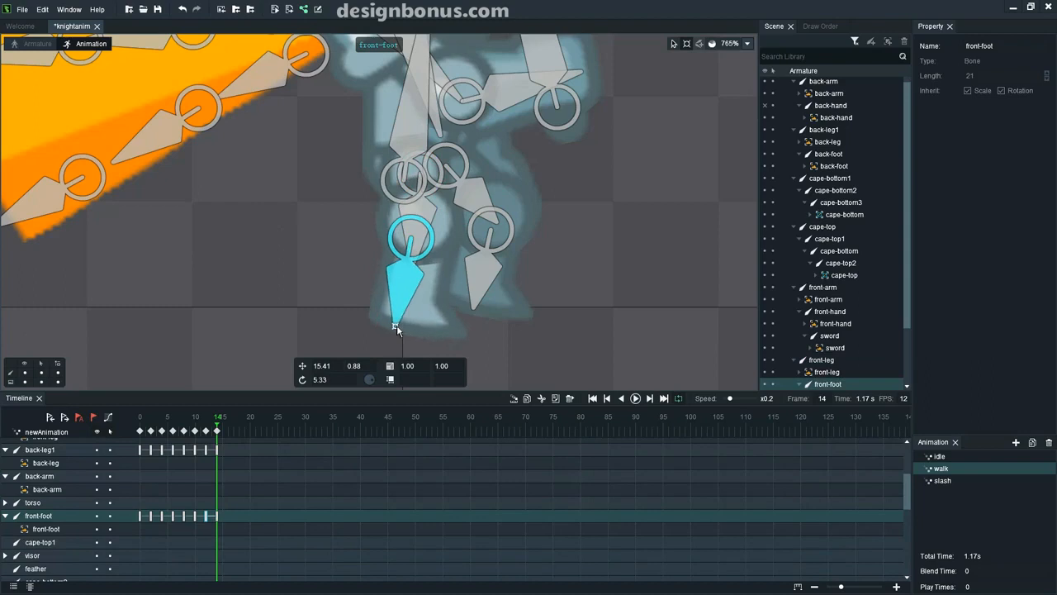
pyautogui.click(673, 43)
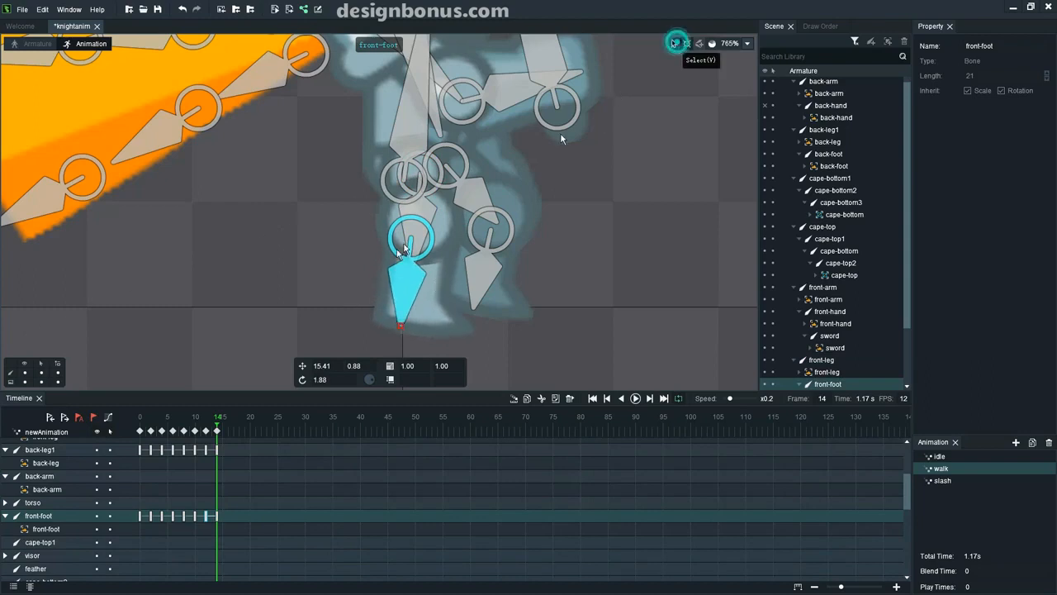
pyautogui.moveTo(413, 237); pyautogui.dragTo(409, 253)
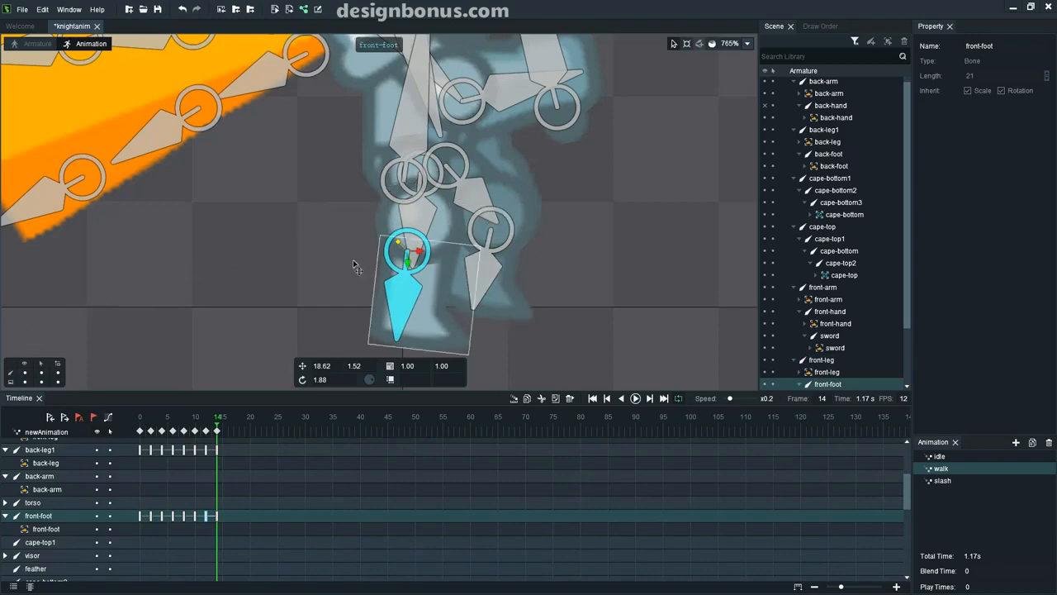
# - At frame 12, select the root bone and raise it to about Y 56.3
pyautogui.scroll(-3, 355, 266)
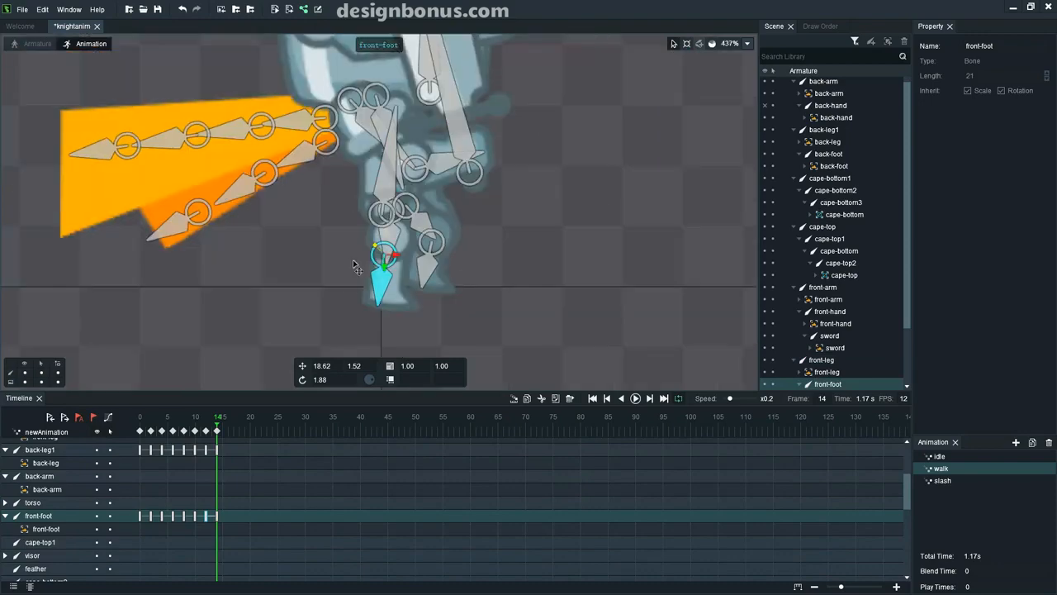
pyautogui.click(196, 431)
pyautogui.click(206, 432)
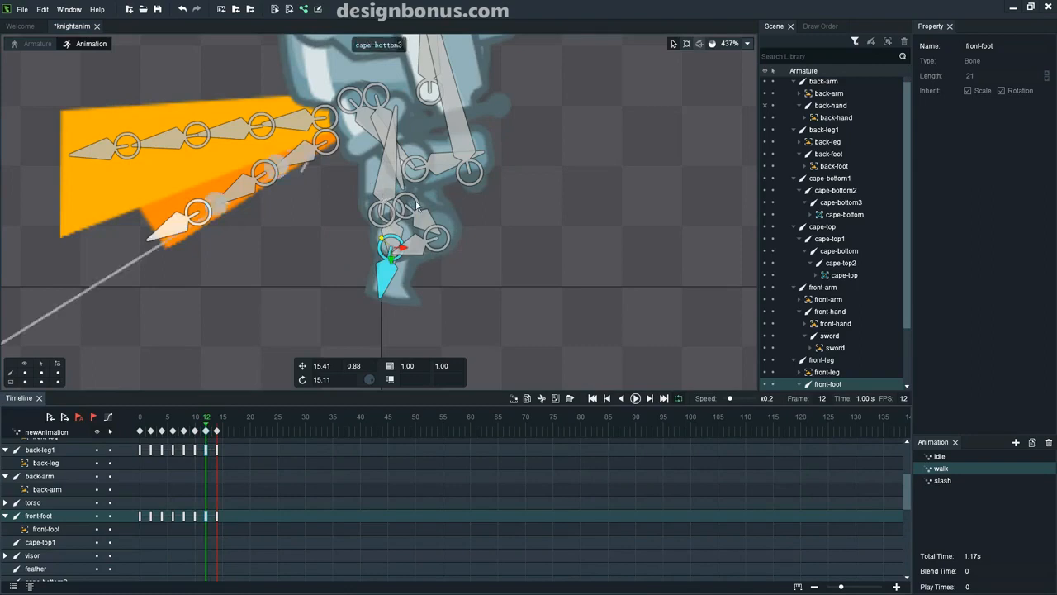
pyautogui.scroll(-2, 396, 185)
pyautogui.moveTo(447, 188); pyautogui.dragTo(396, 185)
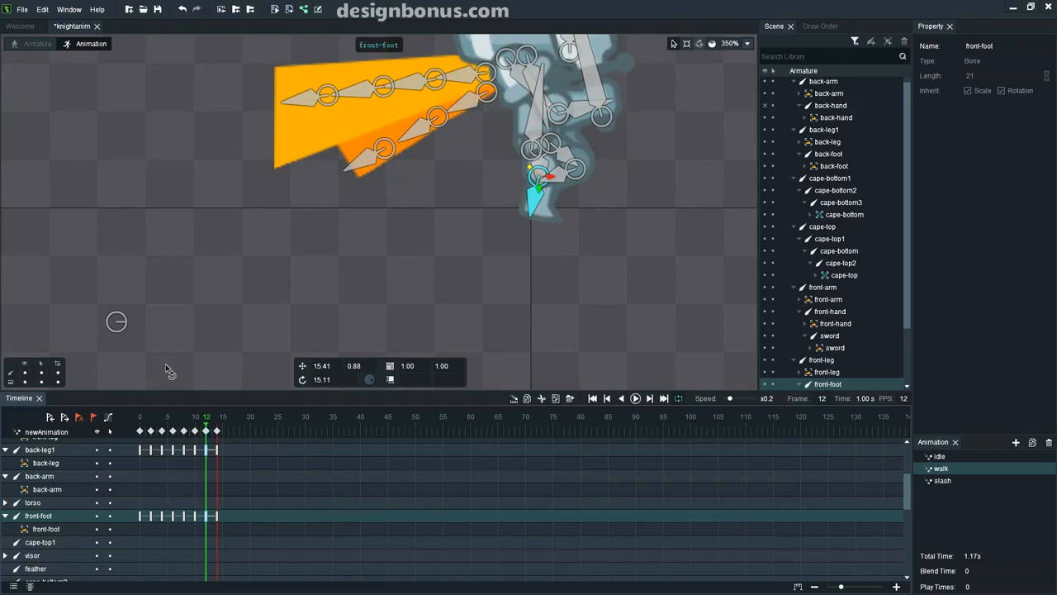
pyautogui.click(118, 324)
pyautogui.moveTo(117, 335); pyautogui.dragTo(118, 329)
# - At frame 14, raise the root bone to about Y 51.5 and rotate the front-leg bone to about 100.6 degrees
pyautogui.click(217, 431)
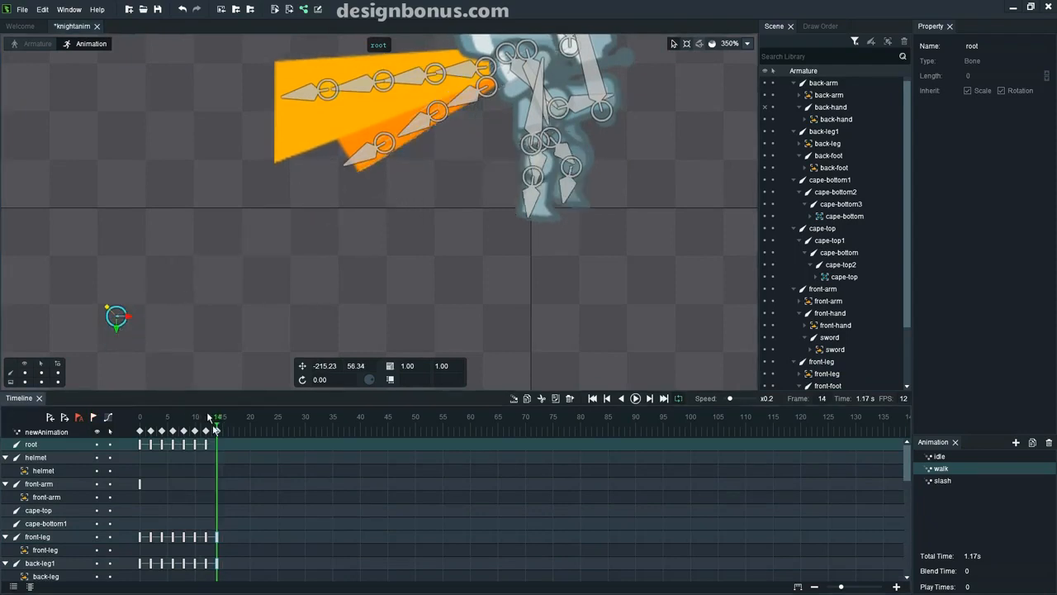
pyautogui.moveTo(120, 338); pyautogui.dragTo(120, 332)
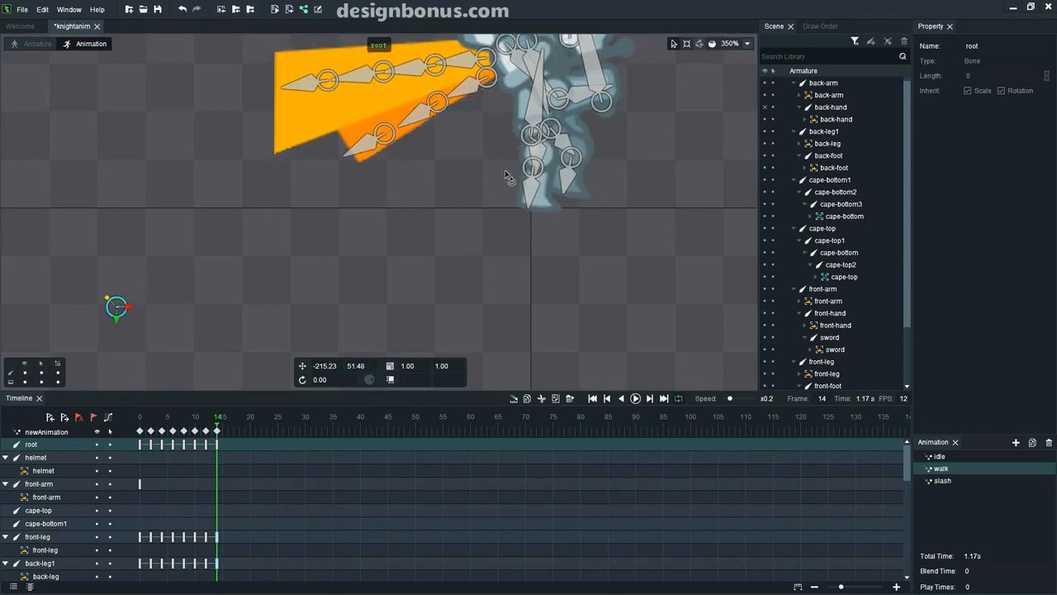
pyautogui.click(539, 157)
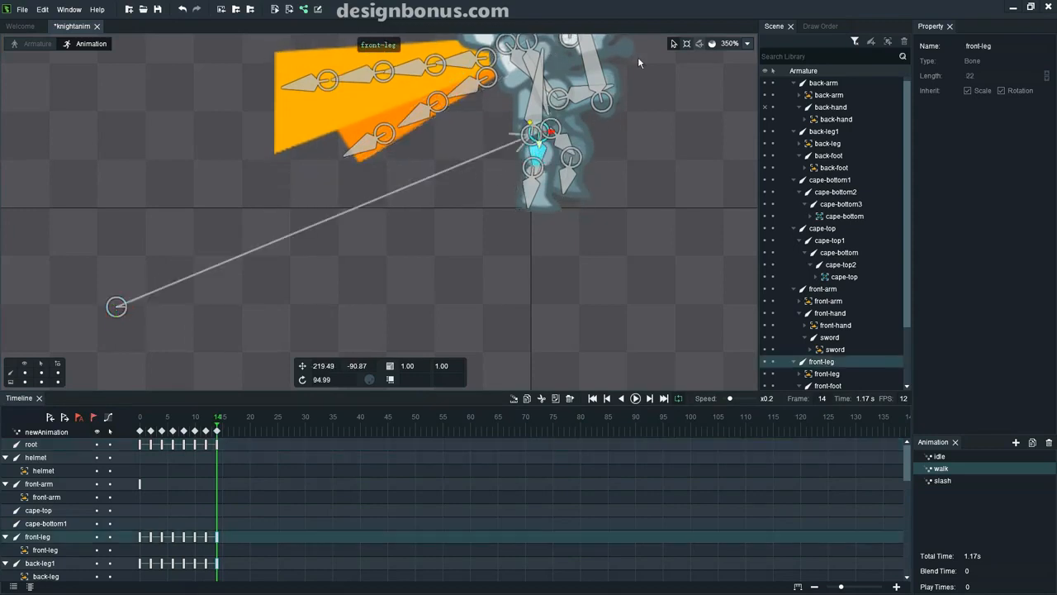
pyautogui.moveTo(549, 173); pyautogui.dragTo(505, 267)
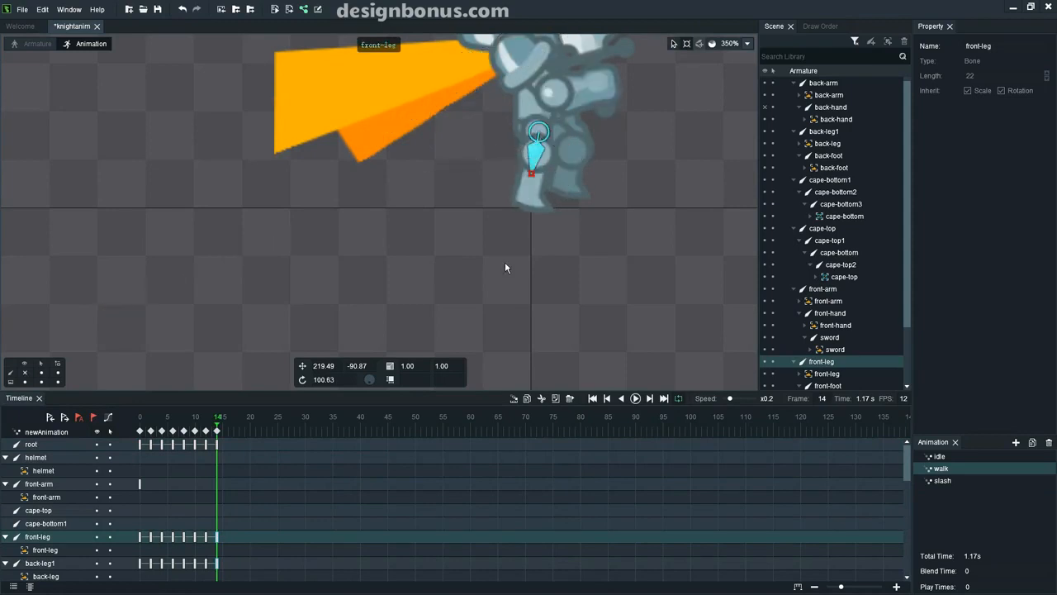
# - Play back the walk animation without bones or selection to check the leg motion, stopping at frame 14
pyautogui.click(570, 259)
pyautogui.moveTo(606, 256); pyautogui.dragTo(540, 337)
pyautogui.scroll(-5, 541, 322)
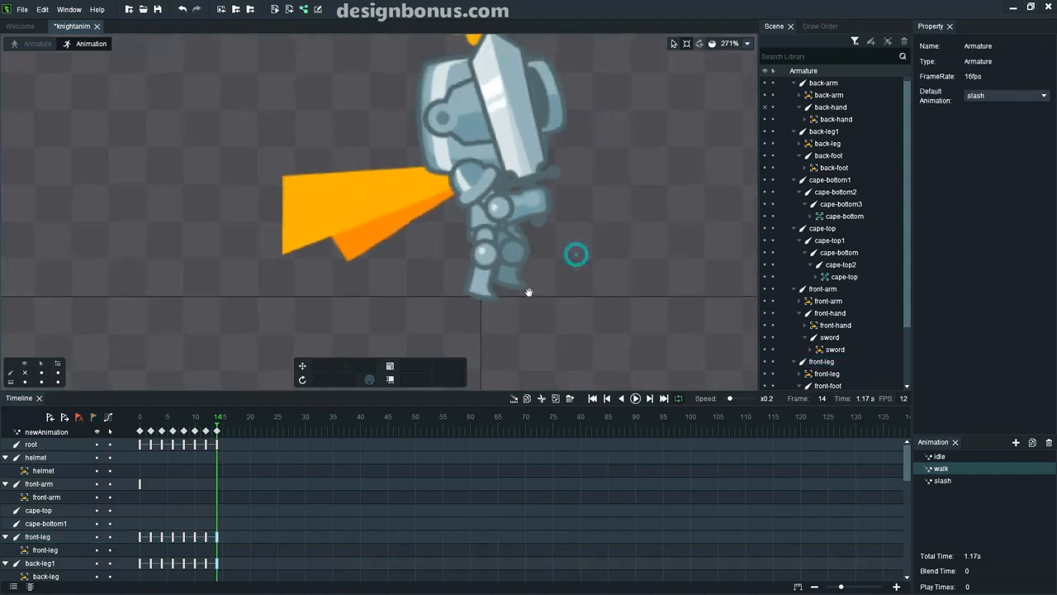
pyautogui.press('space')
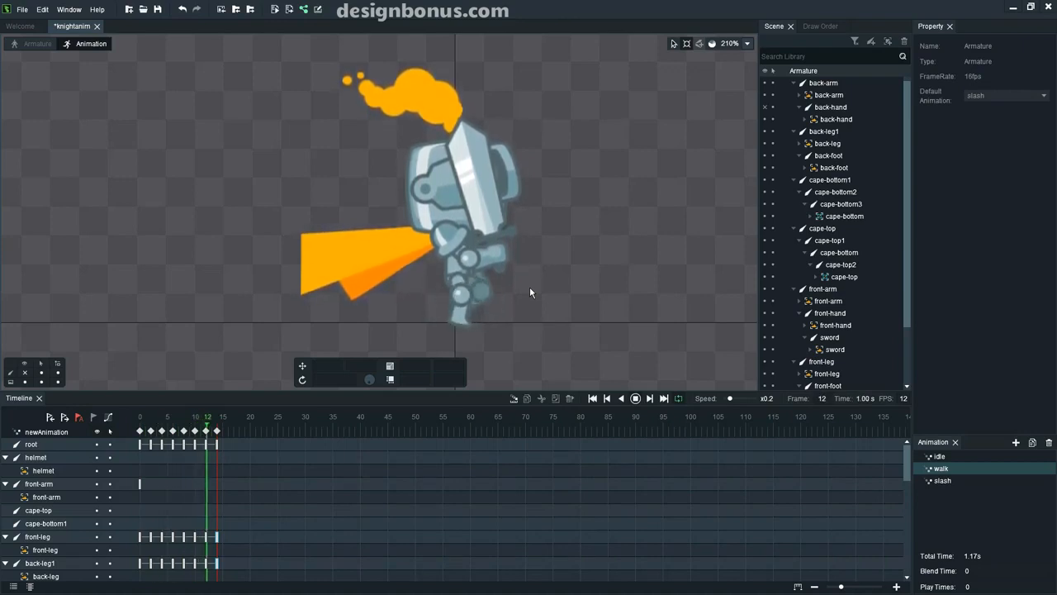
pyautogui.press('Return')
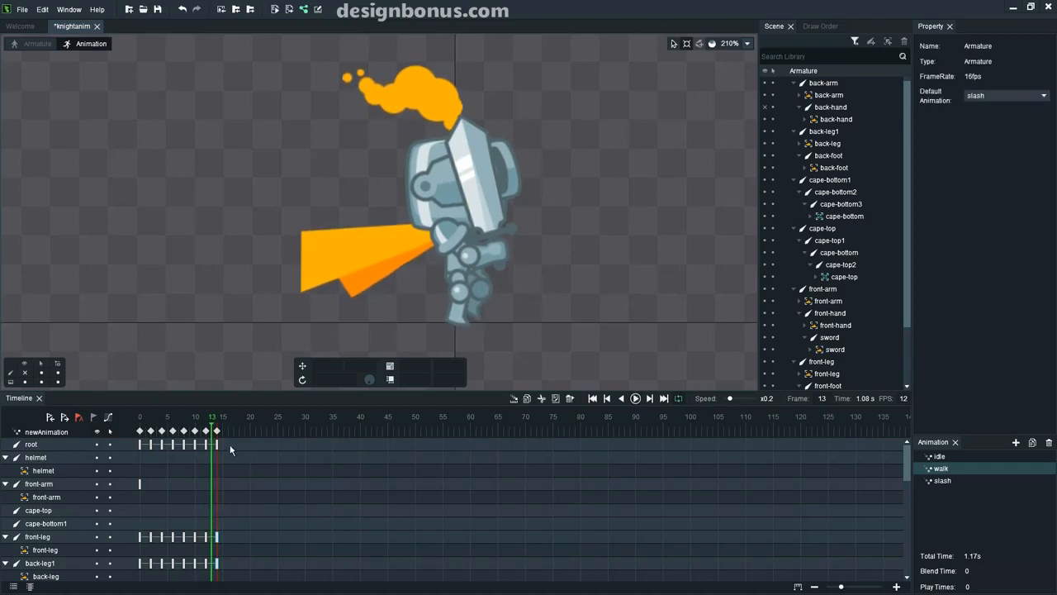
pyautogui.moveTo(216, 427); pyautogui.dragTo(219, 427)
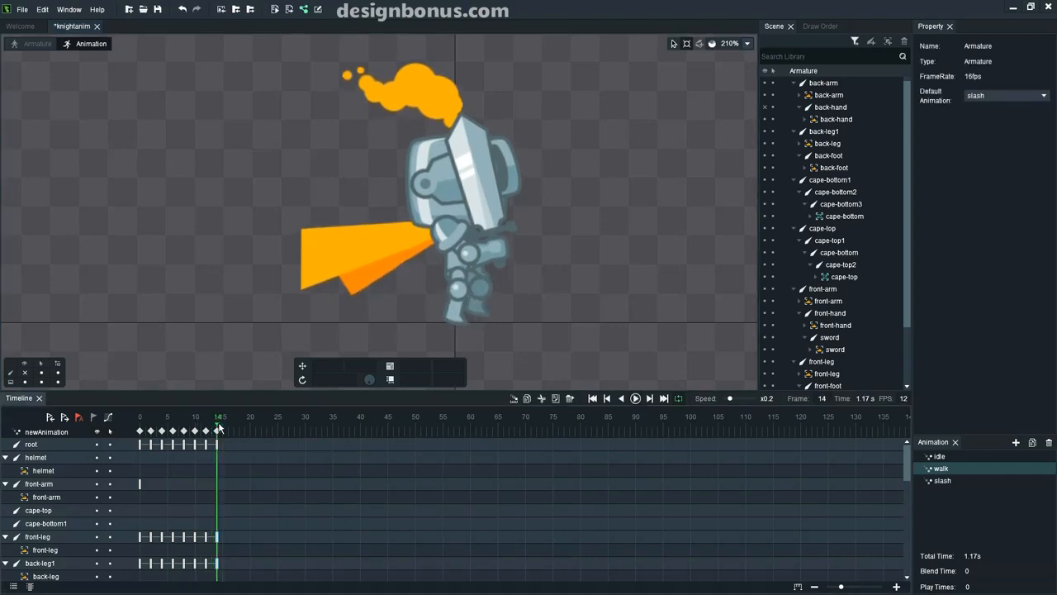
# - Copy all the keyframes of frame 0 to frame 16 to close the walk loop
pyautogui.click(139, 431)
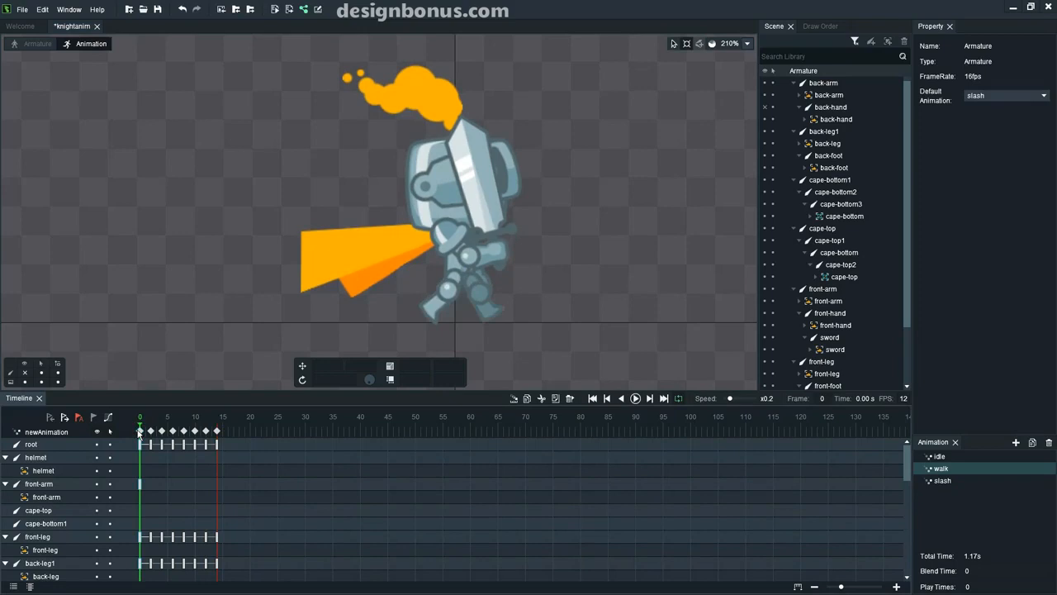
pyautogui.click(230, 431)
pyautogui.hotkey('ctrl', 'v')
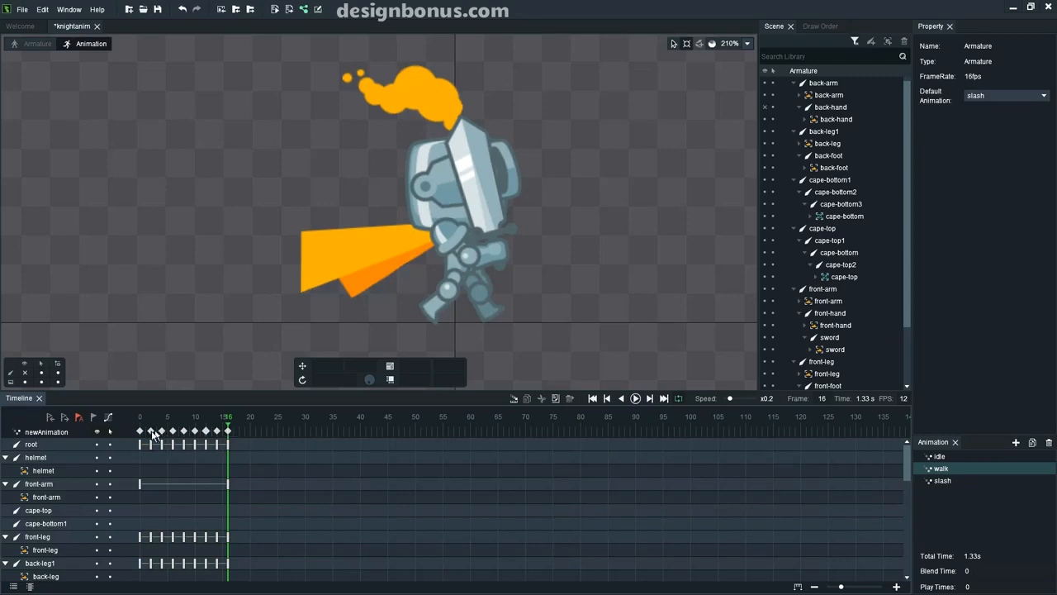
# - Set the playback speed to x1 and preview the complete walk cycle
pyautogui.click(731, 399)
pyautogui.click(737, 398)
pyautogui.click(672, 298)
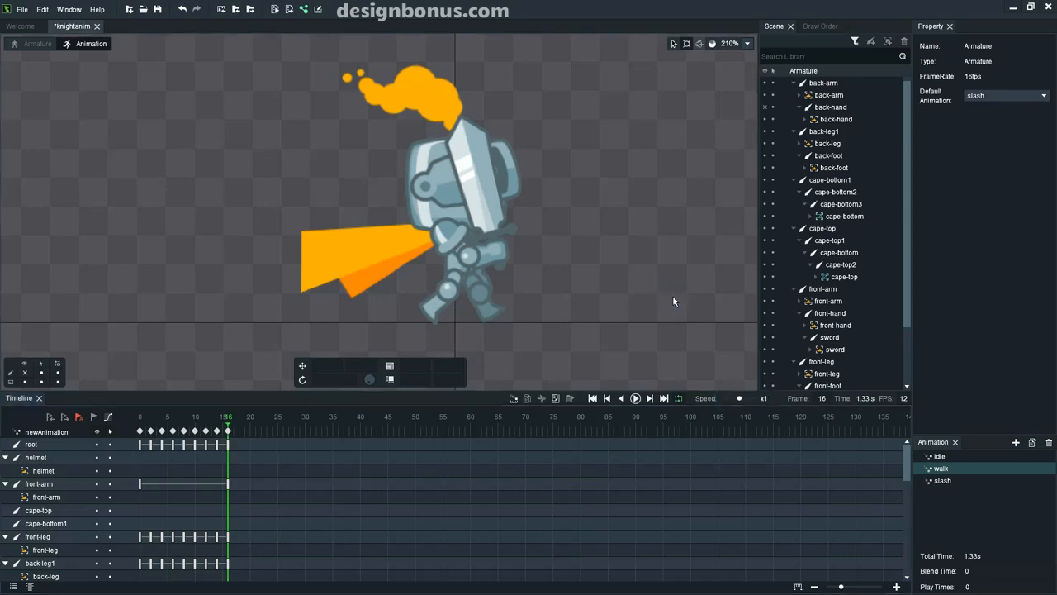
pyautogui.press('space')
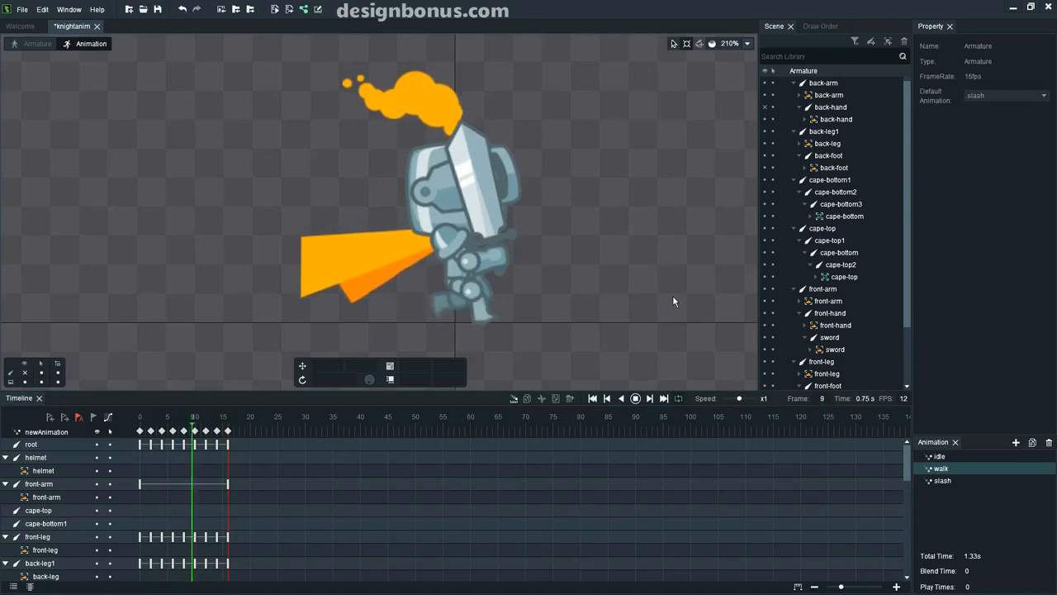
pyautogui.press('space')
pyautogui.scroll(-3, 498, 259)
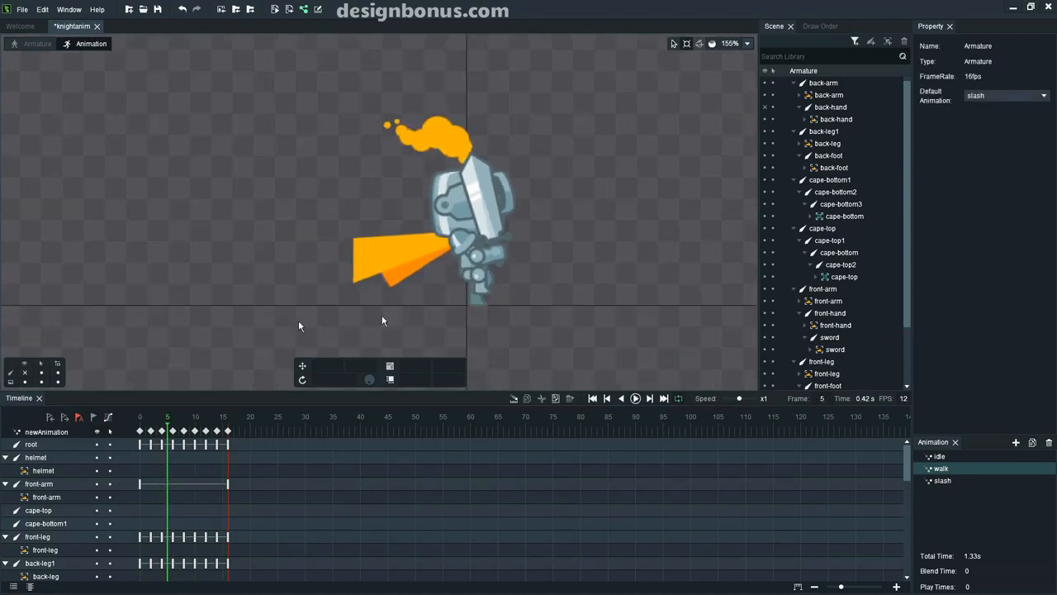
# - At frame 0, show the bones and shift the back-leg1 bone to about X 221.8
pyautogui.moveTo(163, 427); pyautogui.dragTo(126, 438)
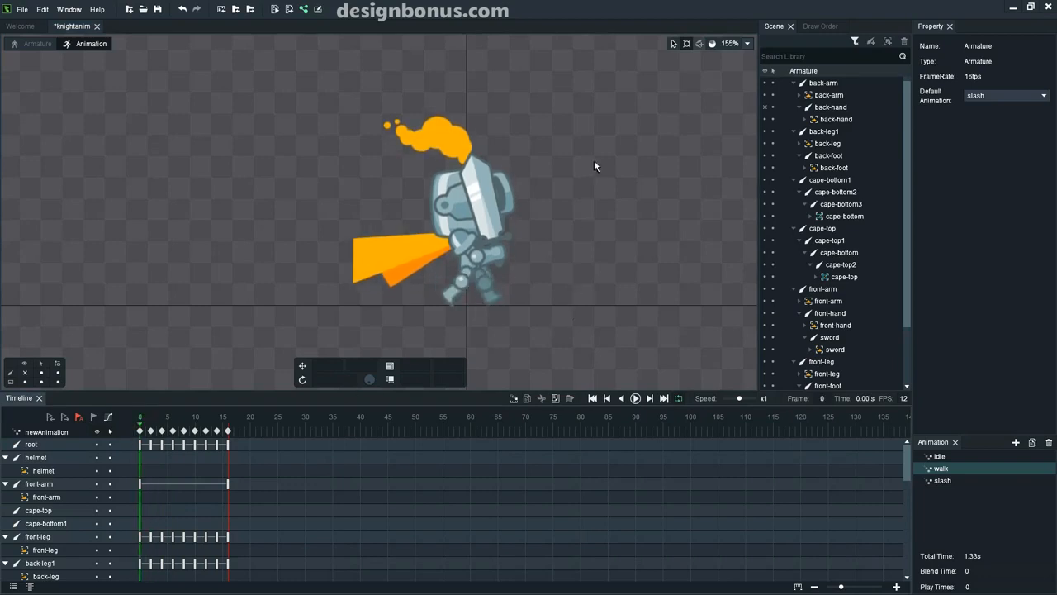
pyautogui.press('h')
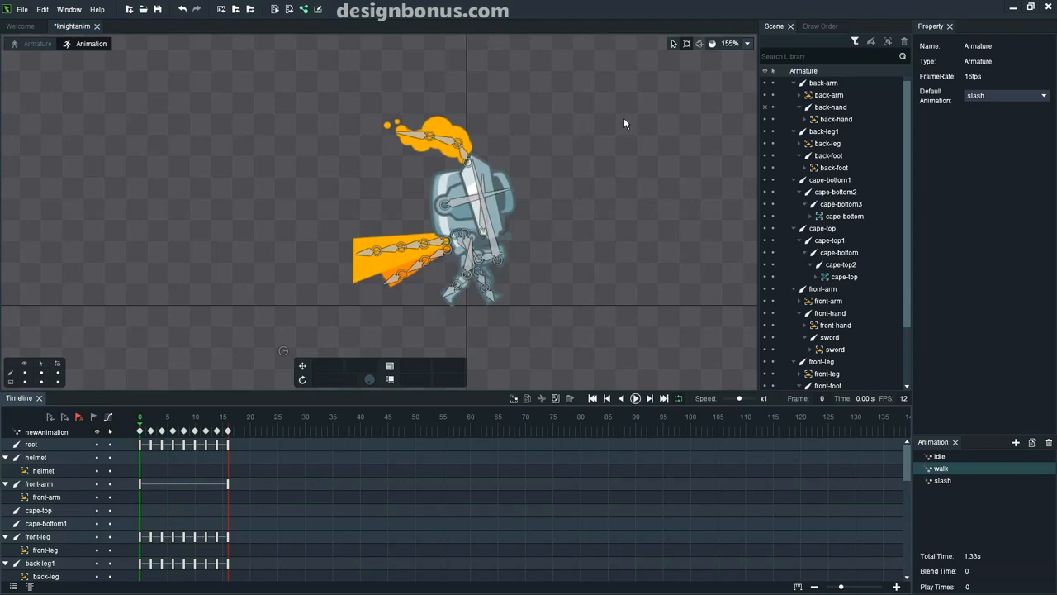
pyautogui.click(488, 272)
pyautogui.scroll(2, 484, 272)
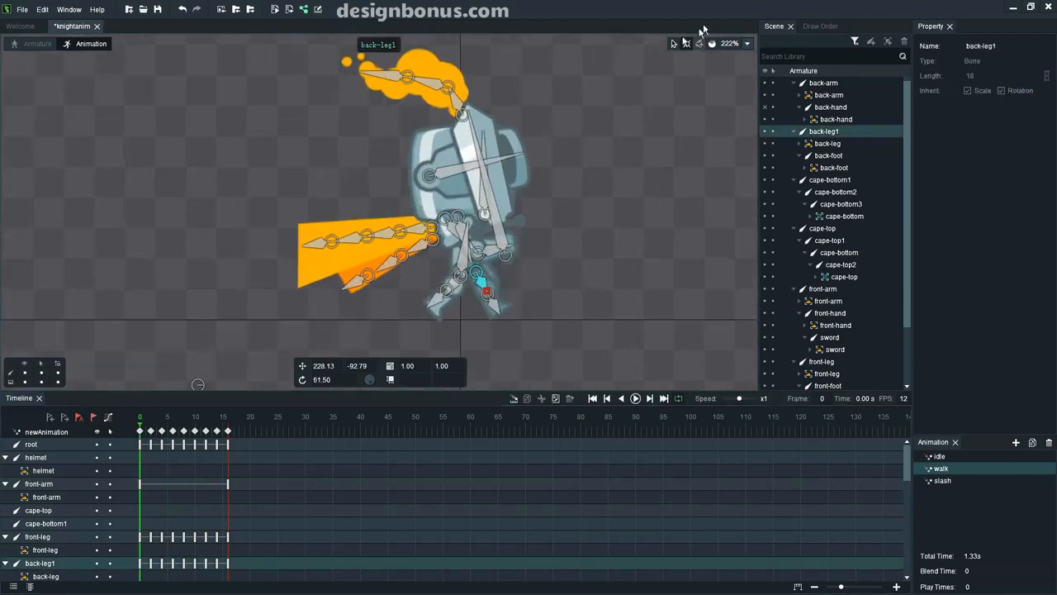
pyautogui.click(674, 44)
pyautogui.moveTo(488, 271); pyautogui.dragTo(481, 274)
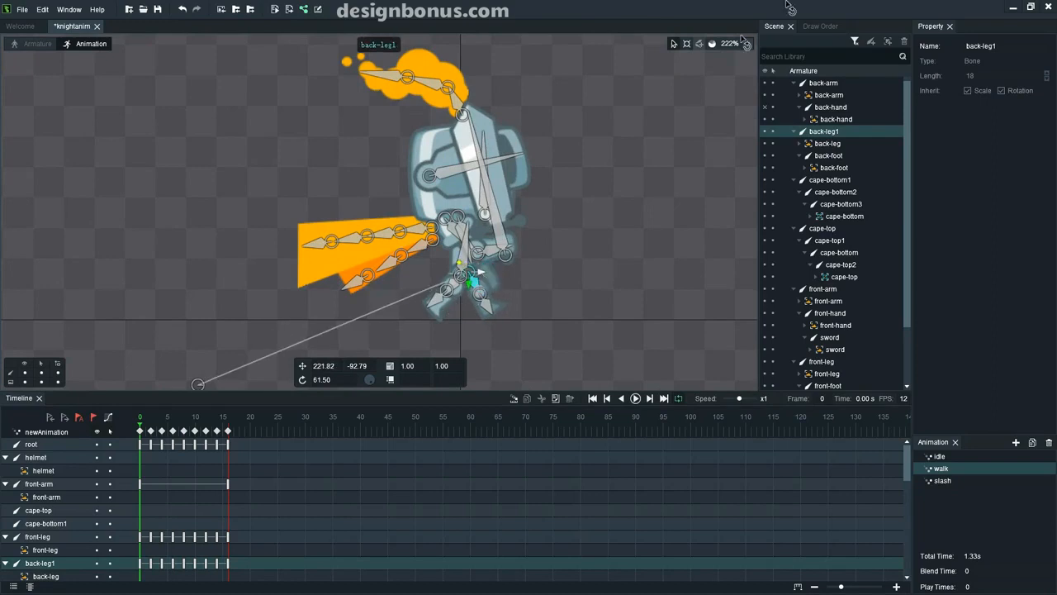
pyautogui.click(810, 27)
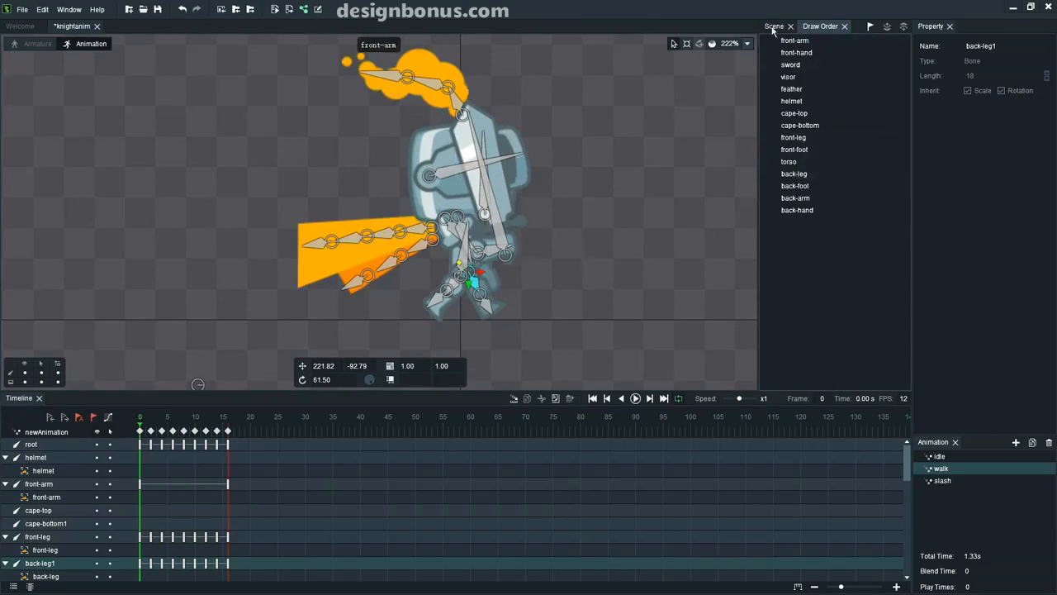
pyautogui.click(774, 27)
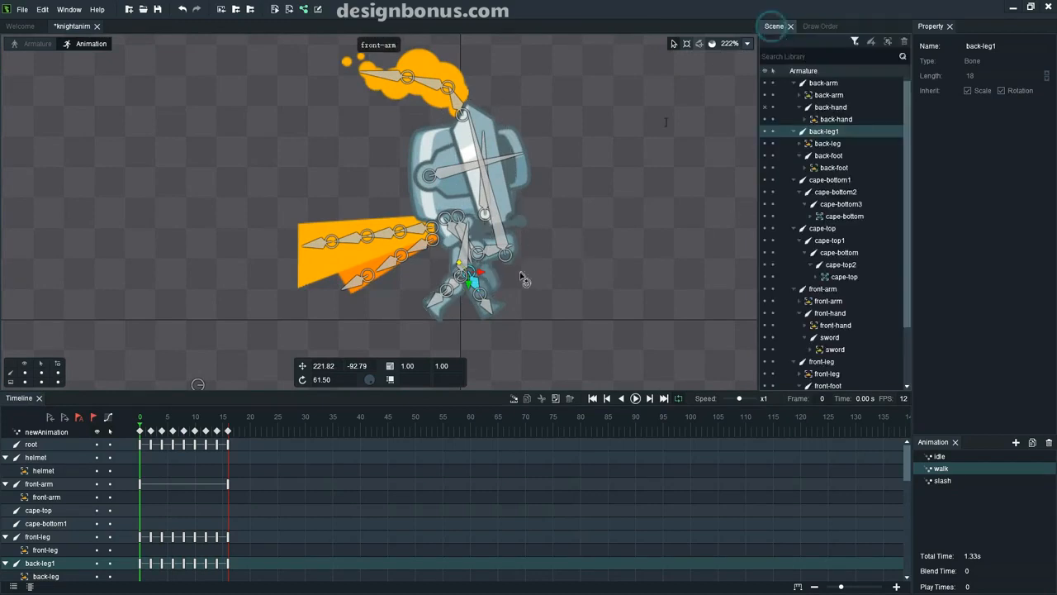
# - At frame 2, inspect the pose without bones, show them again and shift the back-leg1 bone slightly backward along X
pyautogui.click(153, 434)
pyautogui.press('h')
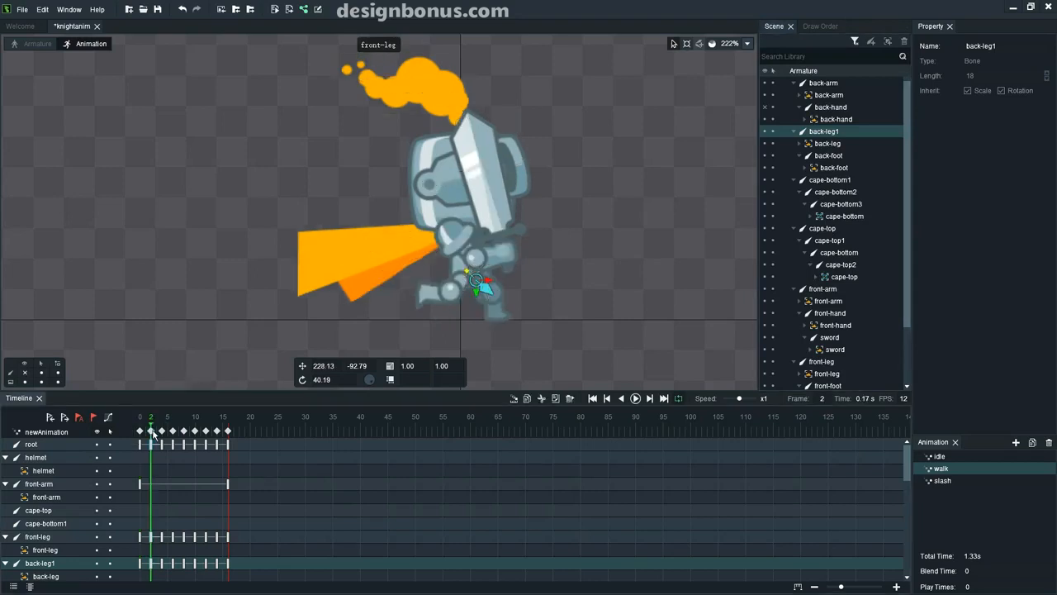
pyautogui.click(579, 297)
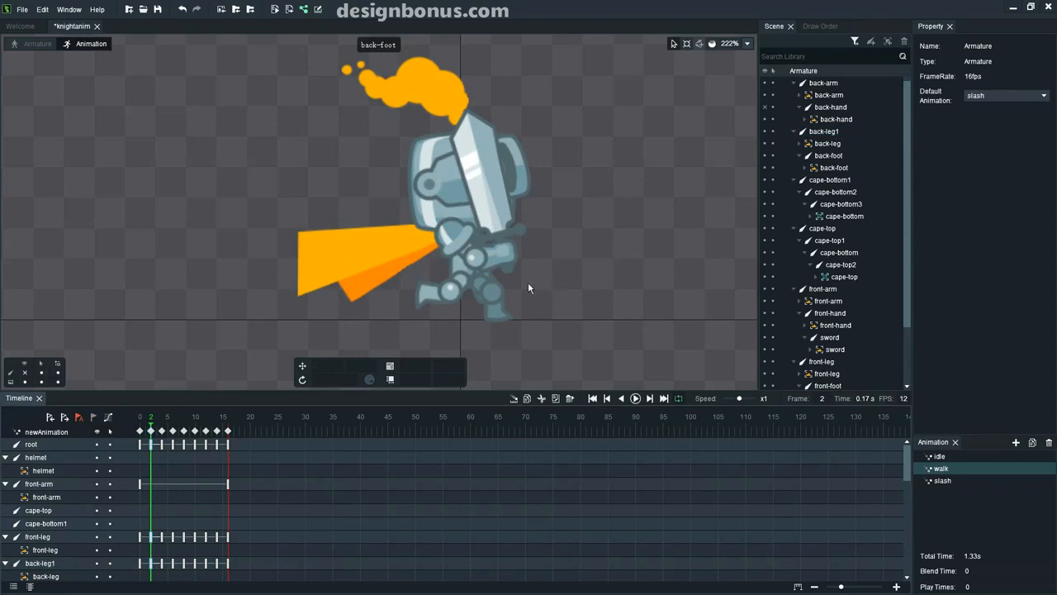
pyautogui.click(490, 287)
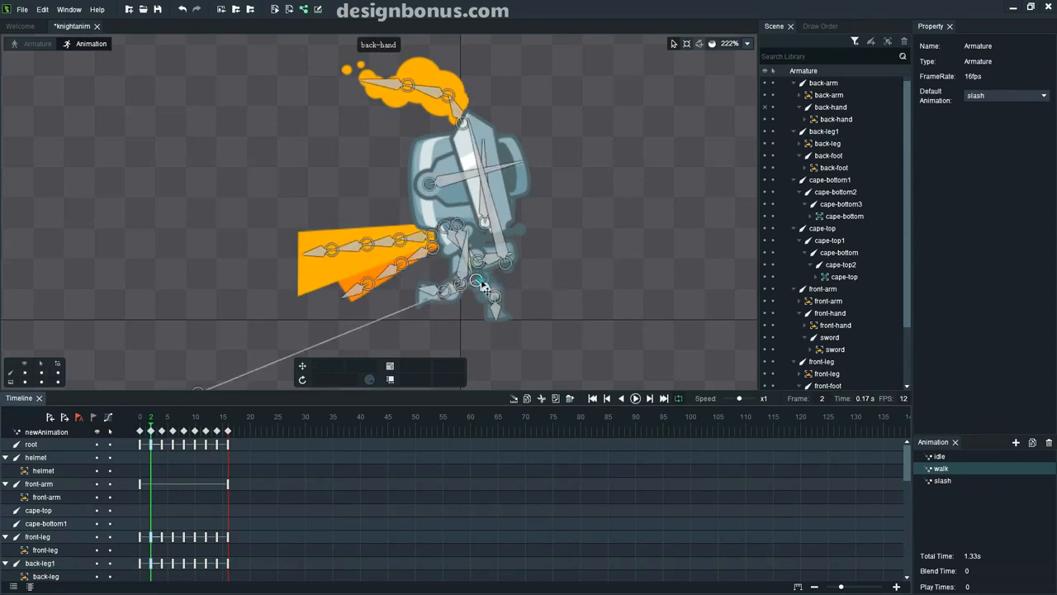
pyautogui.moveTo(485, 280); pyautogui.dragTo(481, 281)
# - Examine the back-leg1 bone's position at frames 4 and 6
pyautogui.click(163, 432)
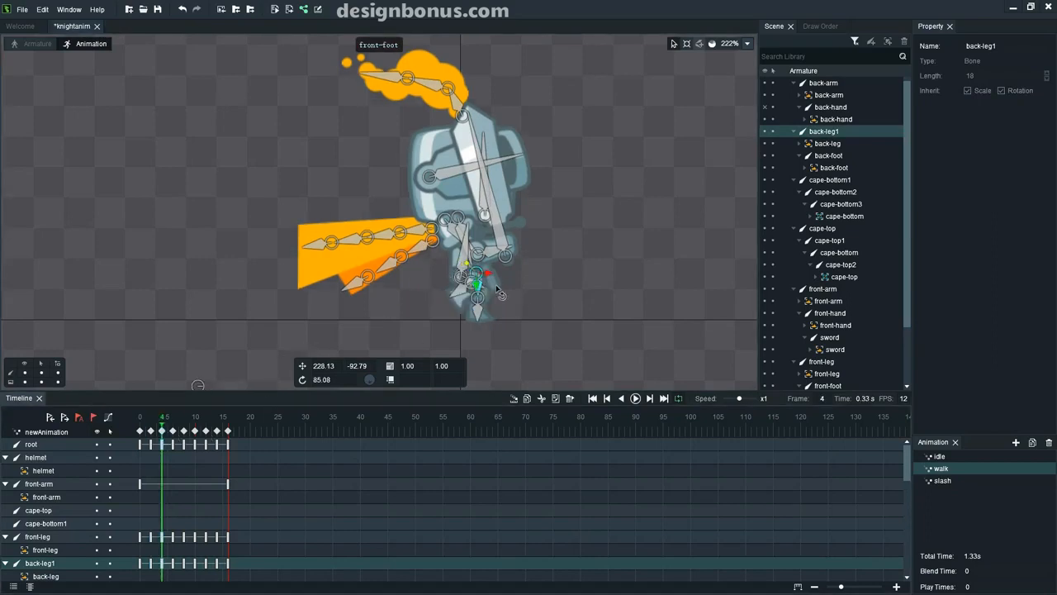
pyautogui.scroll(2, 498, 290)
pyautogui.scroll(2, 498, 291)
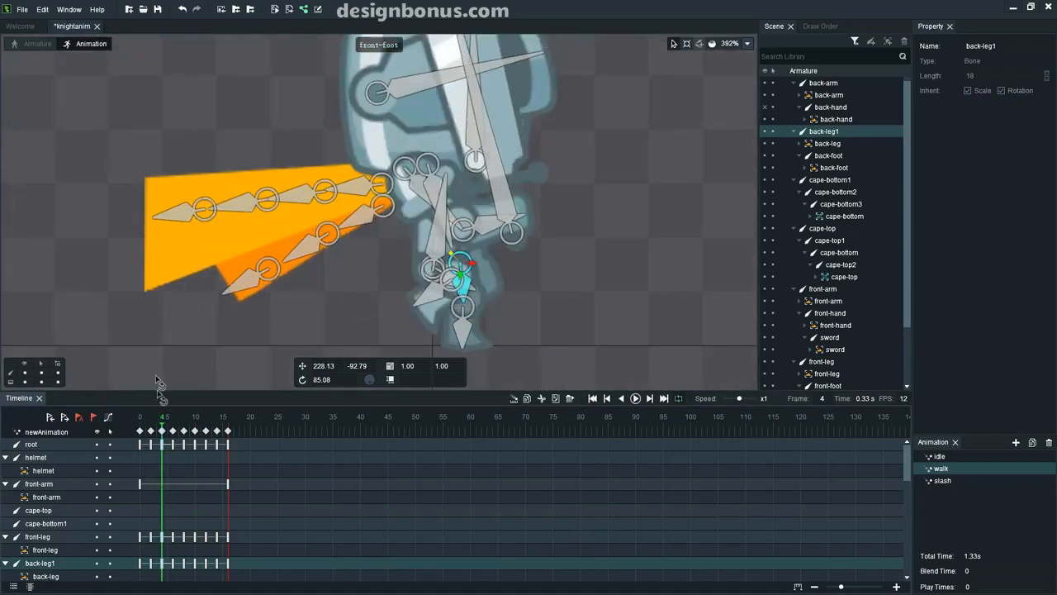
pyautogui.click(172, 433)
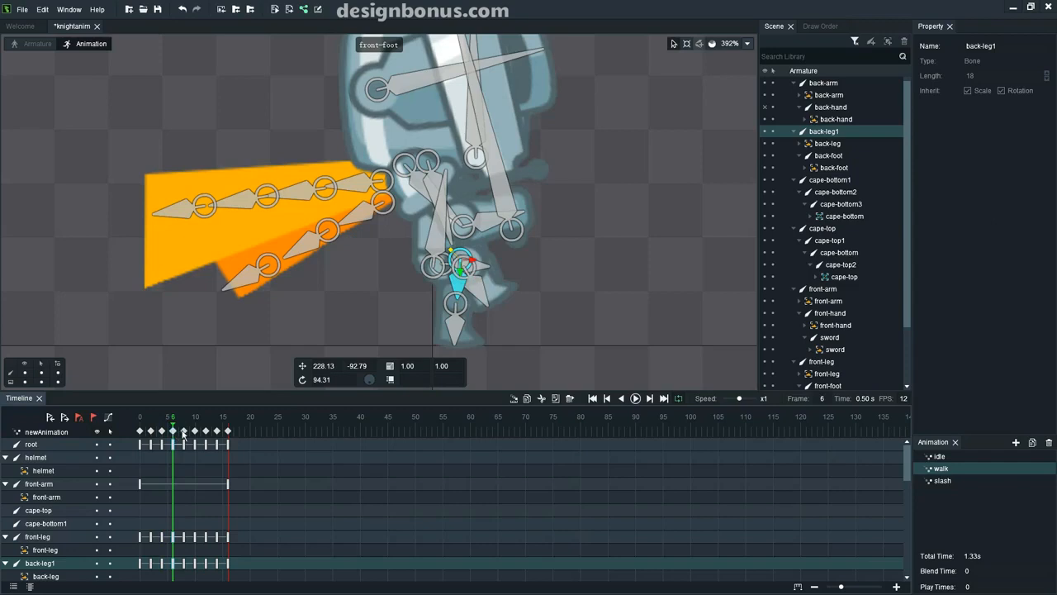
# - Try shifting the back-leg1 bone to about X 226.4 at frame 9, and undo the move
pyautogui.click(184, 433)
pyautogui.click(189, 433)
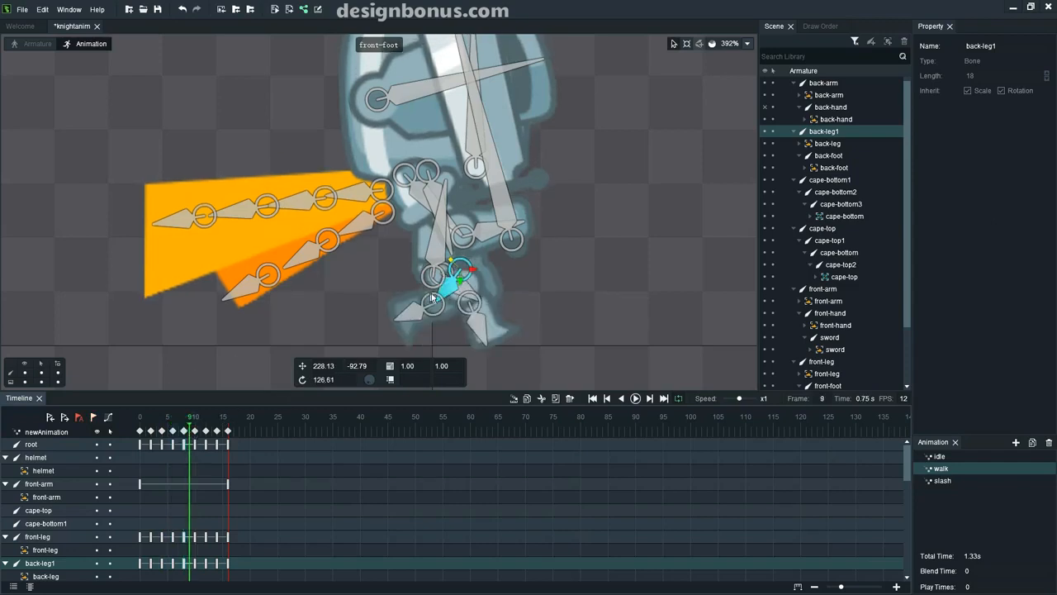
pyautogui.moveTo(473, 275); pyautogui.dragTo(467, 276)
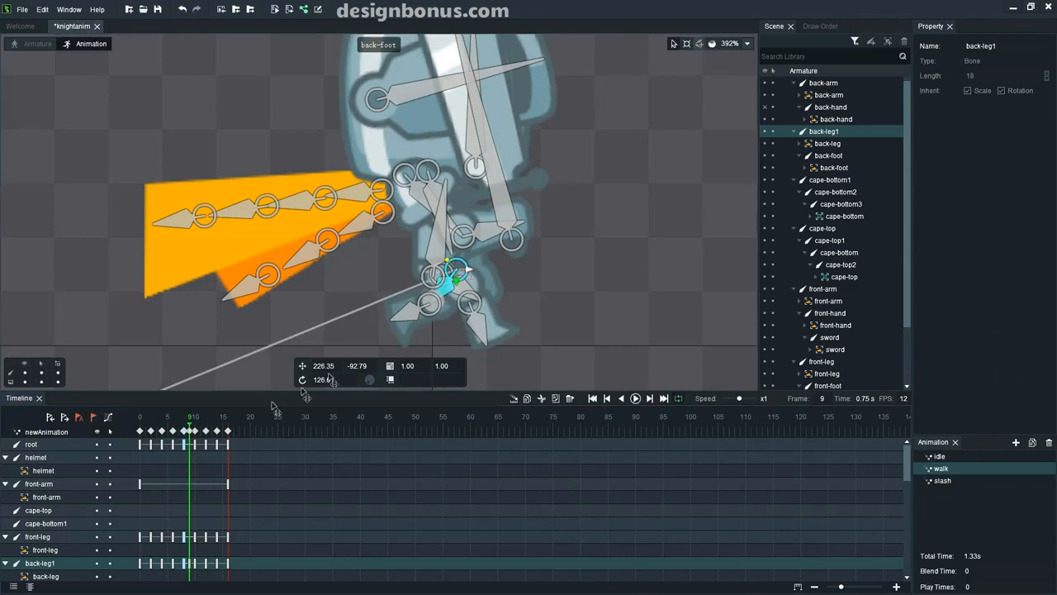
pyautogui.hotkey('ctrl', 'z')
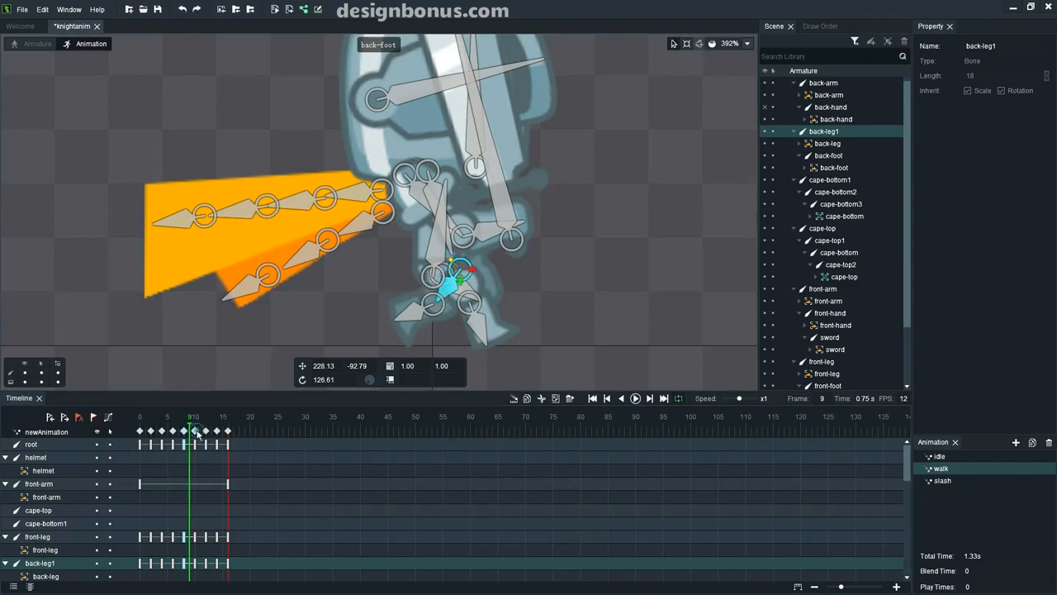
# - Examine the back leg's pose at frames 10 and 12, and clear the selection
pyautogui.click(196, 434)
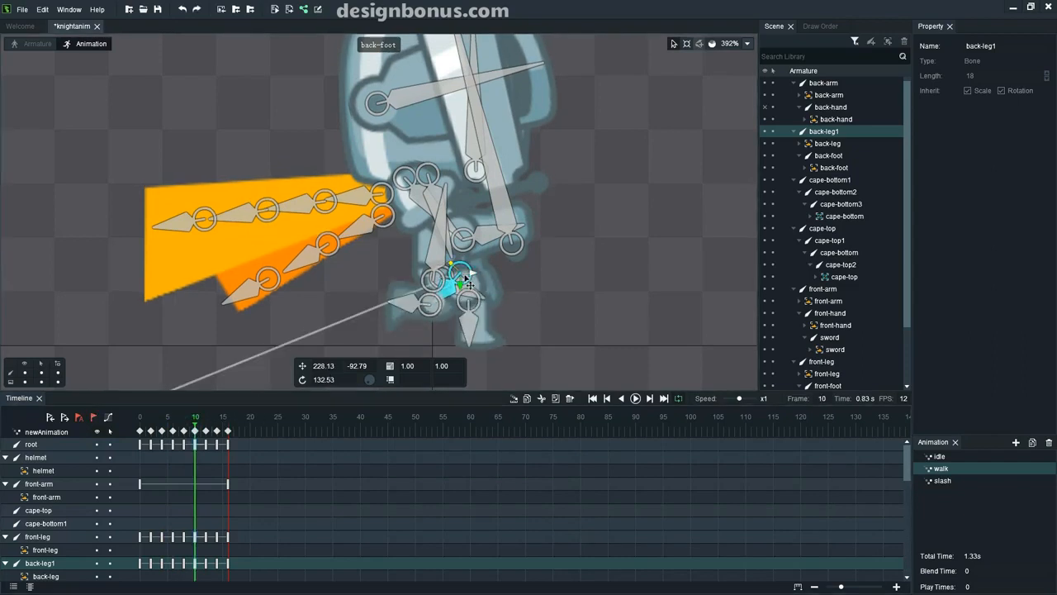
pyautogui.click(208, 443)
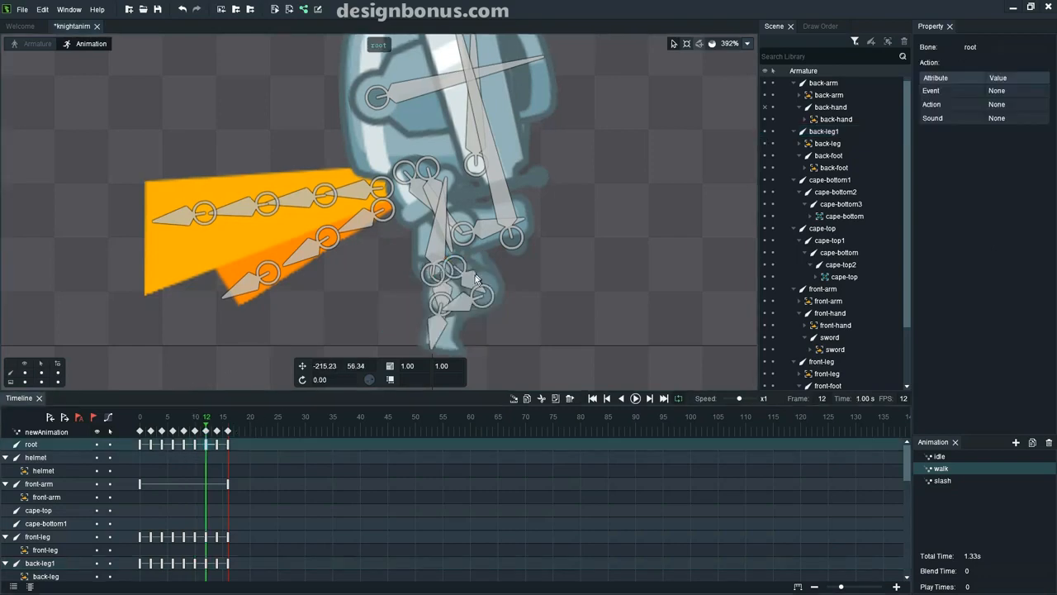
pyautogui.scroll(-2, 536, 286)
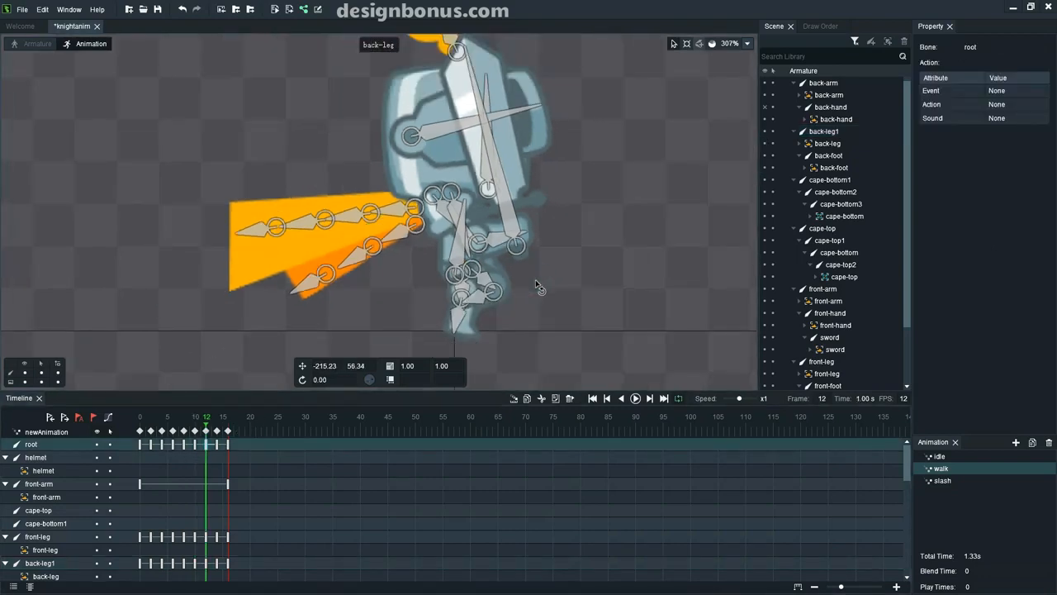
pyautogui.click(537, 287)
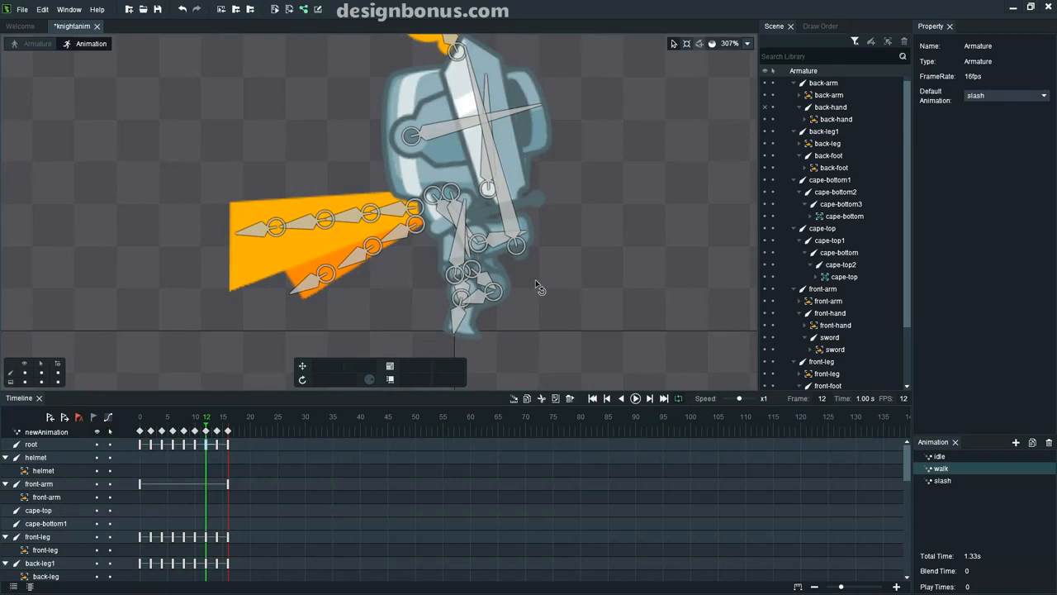
# - Hide the bones, play the walk animation, and examine the knight's poses from the last keyframe back to frame 14
pyautogui.hotkey('ctrl', 'h')
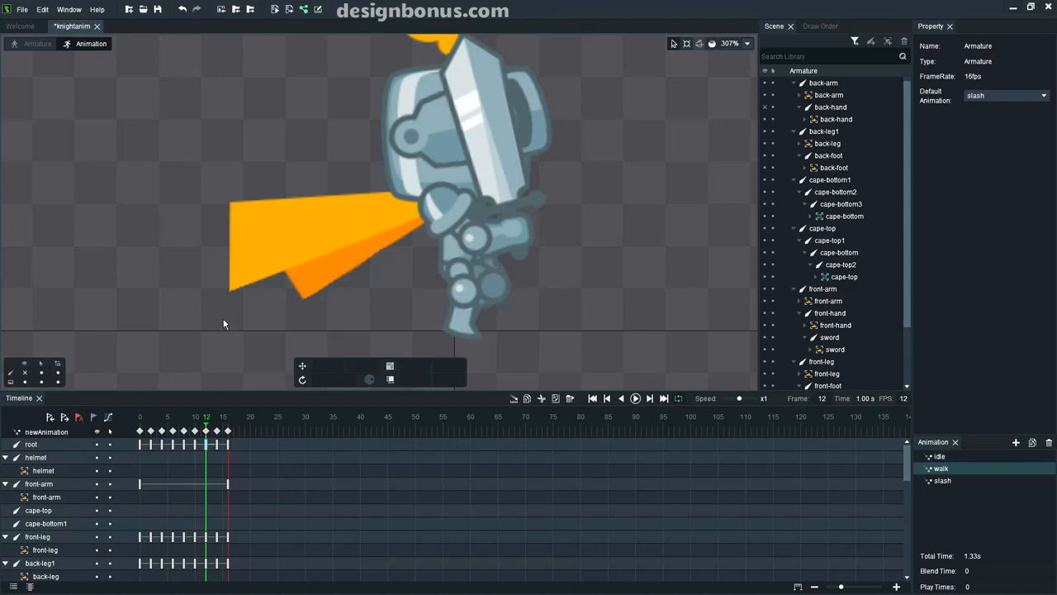
pyautogui.press('space')
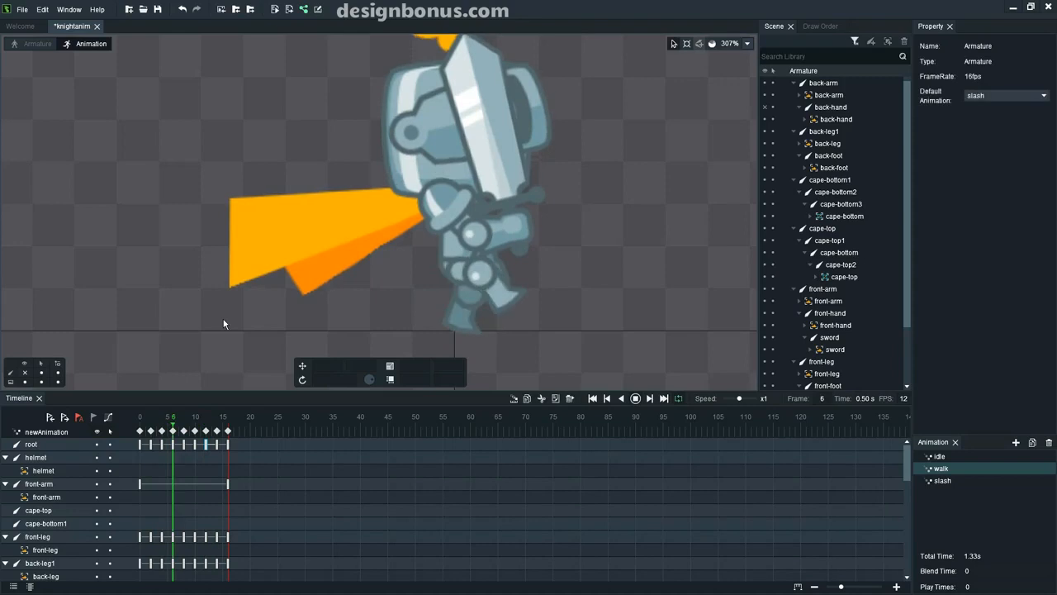
pyautogui.moveTo(165, 428)
pyautogui.mouseDown()
pyautogui.moveTo(137, 431)
pyautogui.moveTo(240, 439)
pyautogui.mouseUp()
pyautogui.click(229, 444)
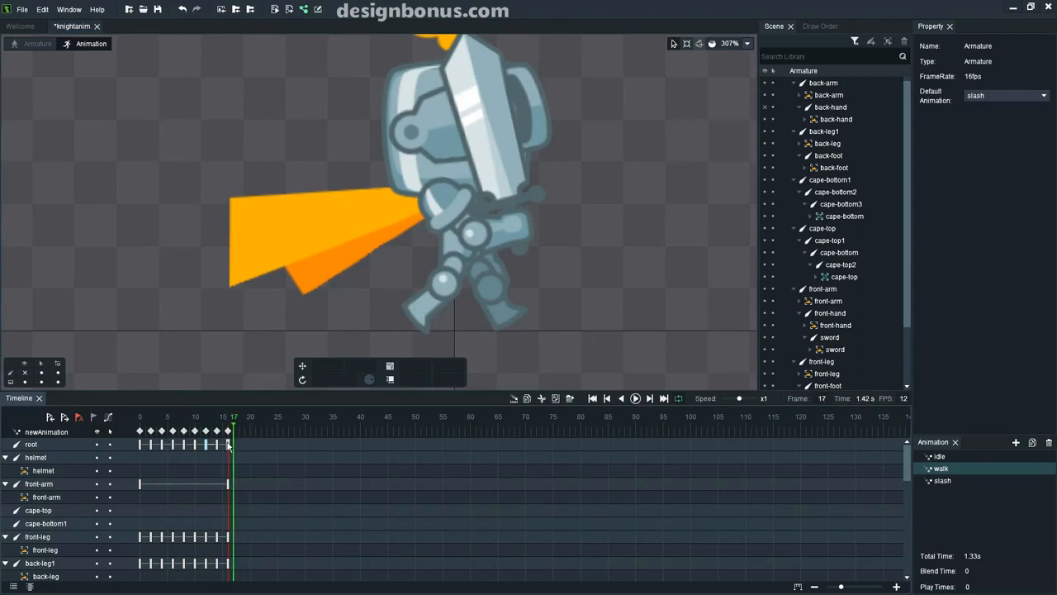
pyautogui.click(216, 445)
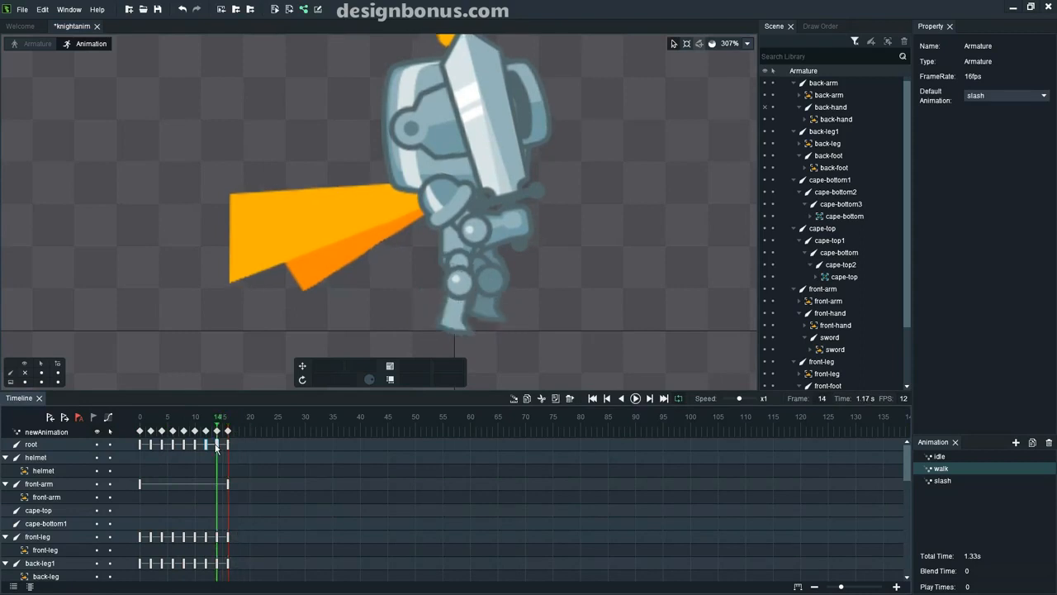
# - Compare the knight's poses at the first and last keyframes, and replay the walk animation
pyautogui.click(140, 430)
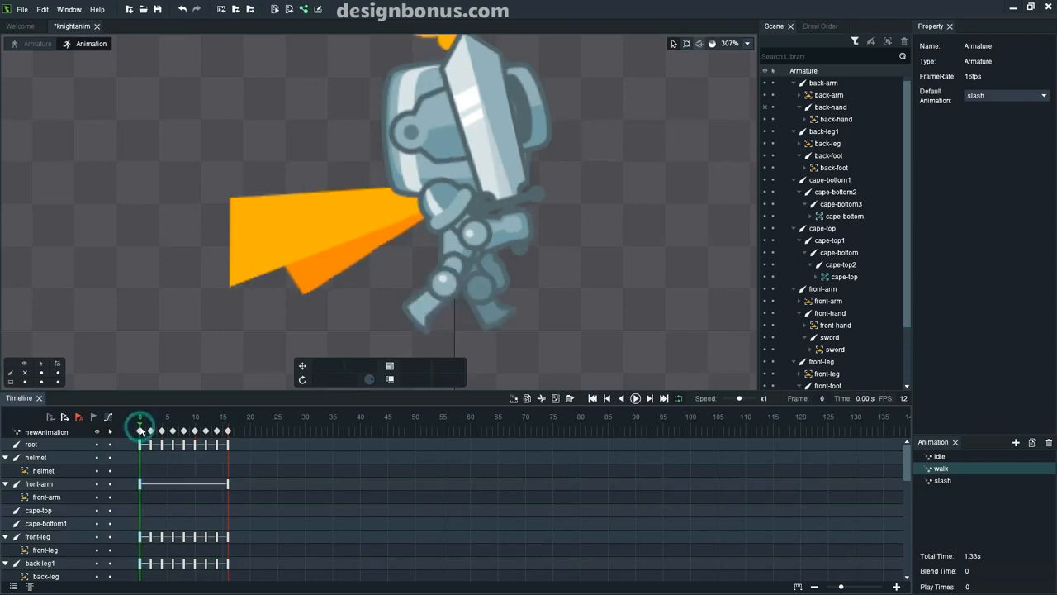
pyautogui.click(231, 431)
pyautogui.click(217, 367)
pyautogui.press('Return')
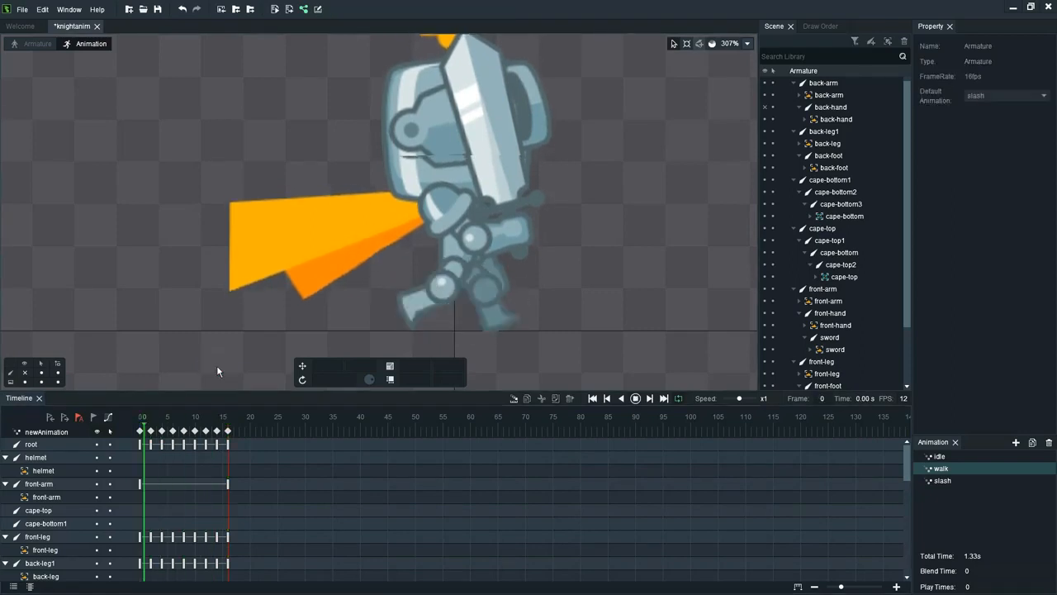